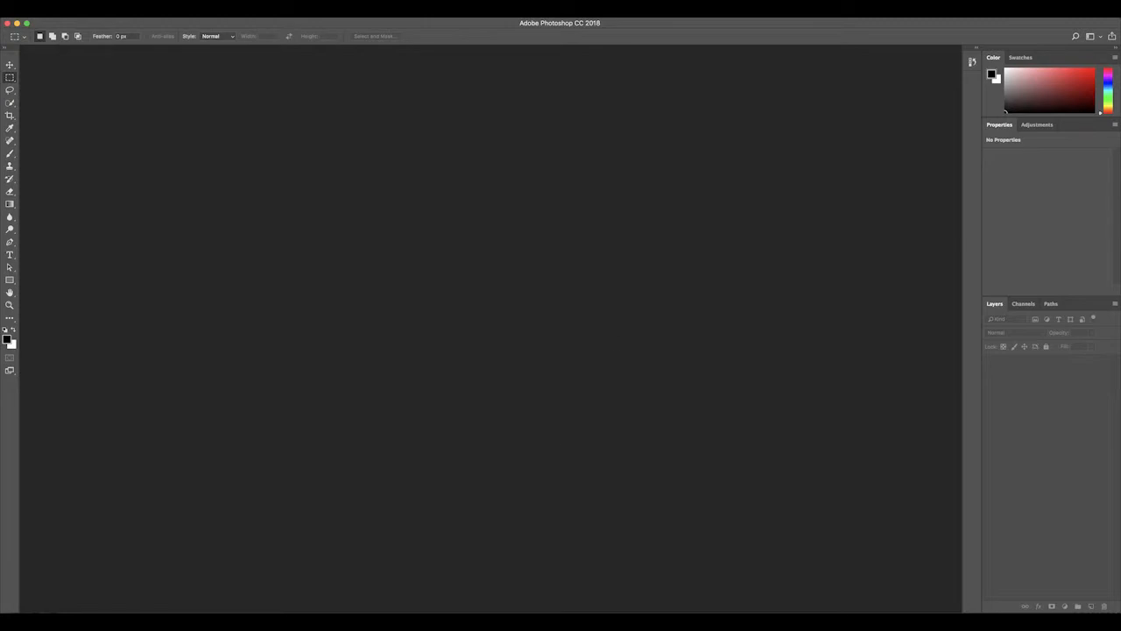
Step: Switch to the Blackboard course in the browser and open Reference Instructions.PDF from 01 - Color Correction, HW 01 - Colorize BW Photos
key("super+Tab")
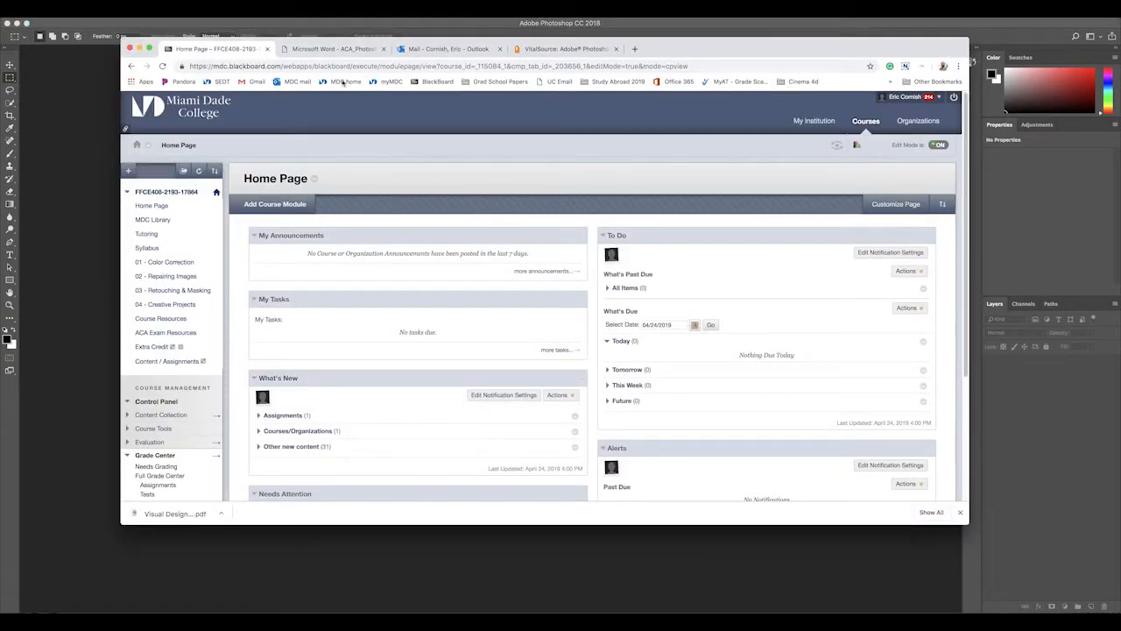
left_click(164, 262)
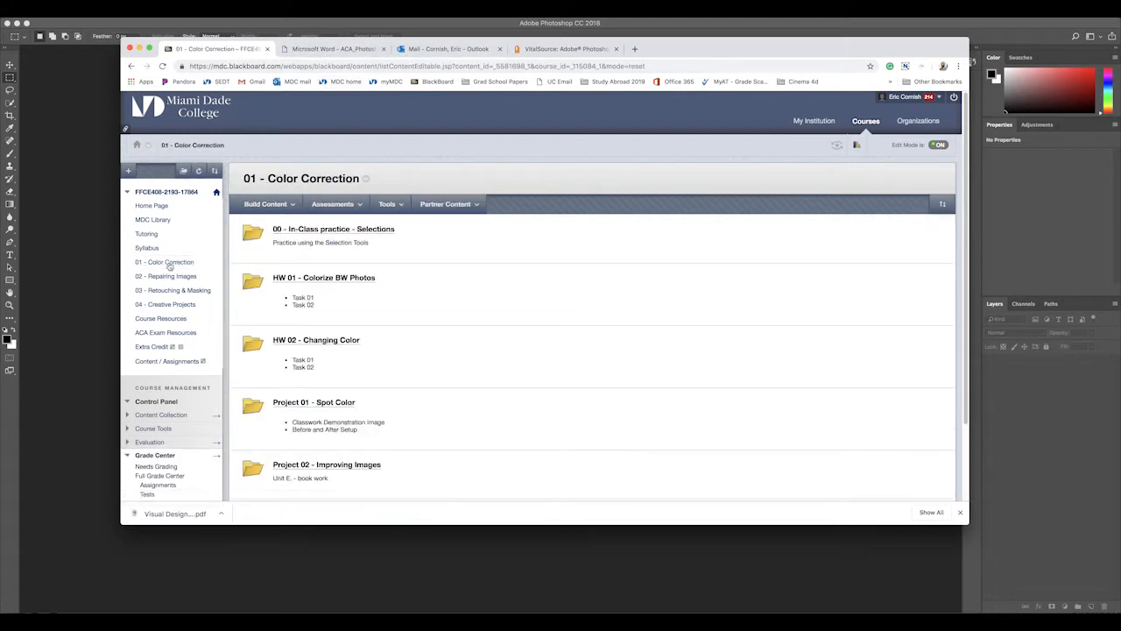
left_click(326, 277)
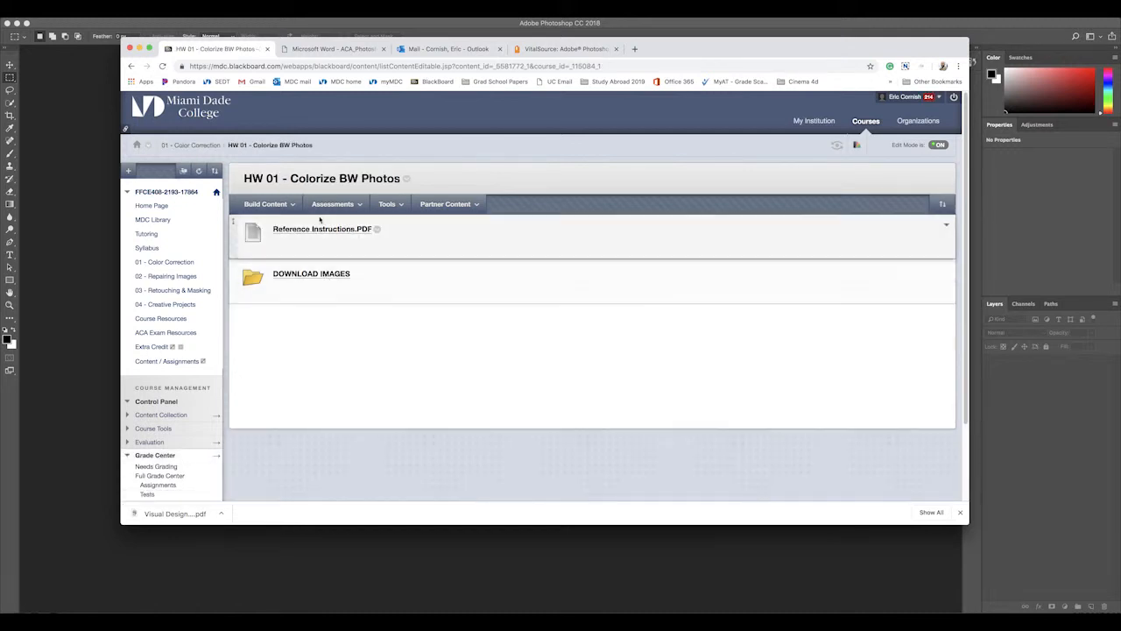
left_click(318, 230)
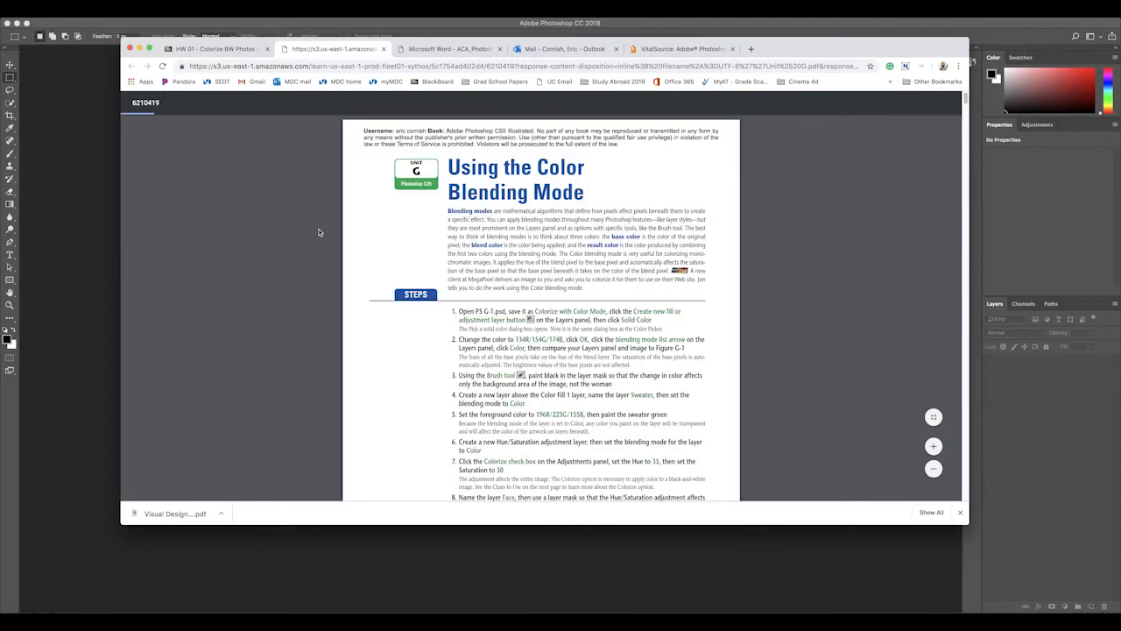
Step: Examine the instruction PDF's example figures of the woman's portrait colorized with the Color blending mode
left_click_drag(965, 99, 966, 116)
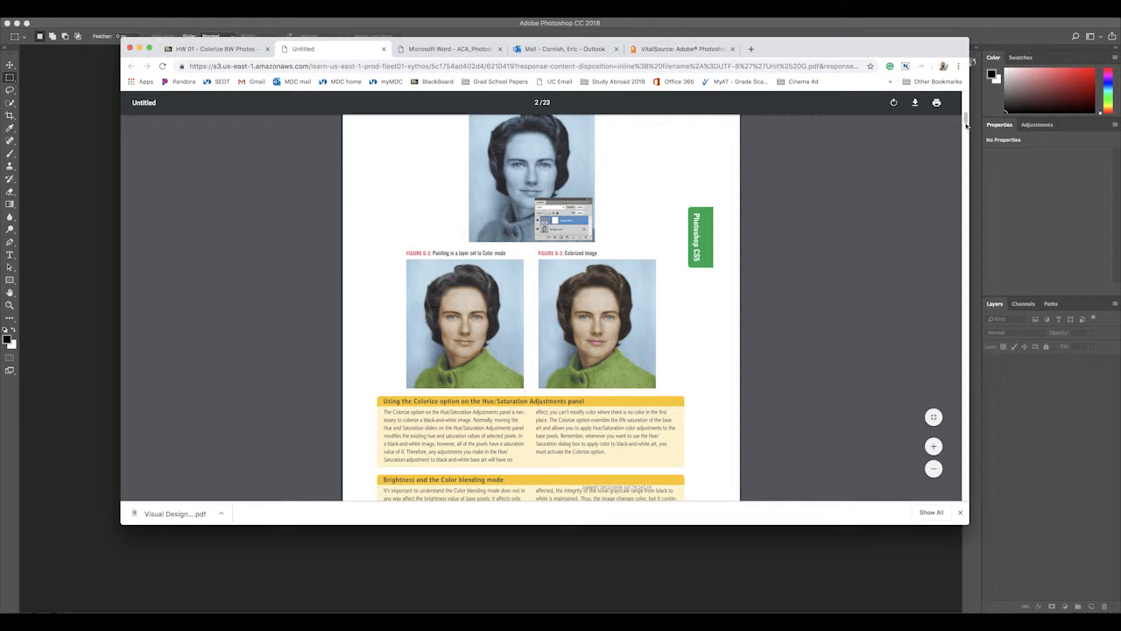
scroll(966, 125, "down", 5)
scroll(966, 125, "up", 5)
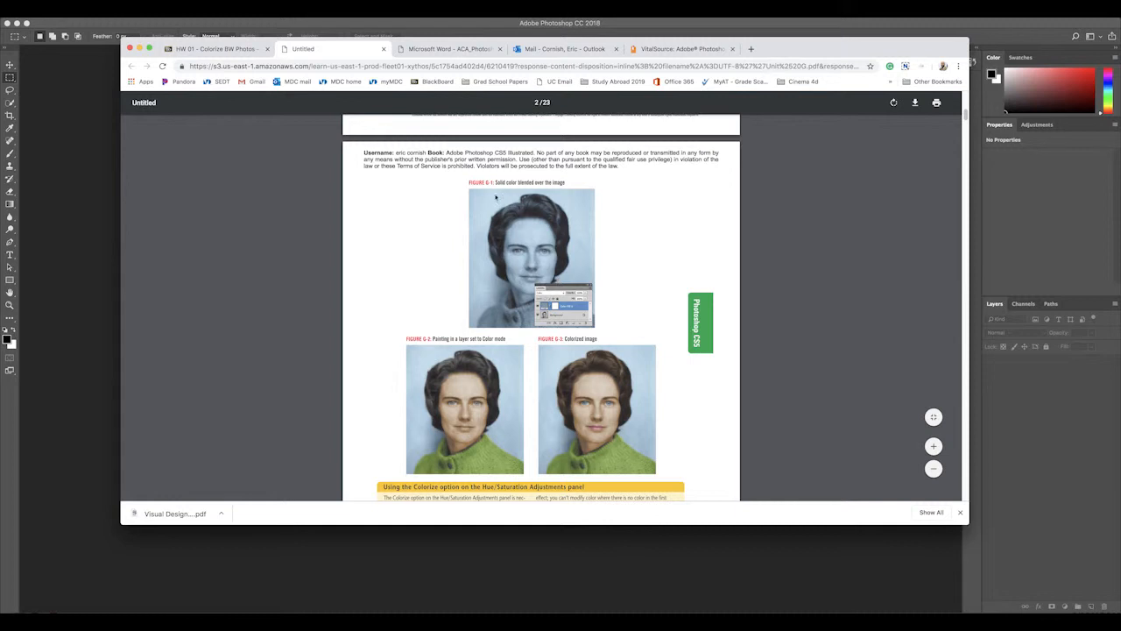
Step: Copy the Lady with Sweater image from the homework's DOWNLOAD IMAGES folder and minimize the browser to return to Photoshop
left_click(233, 49)
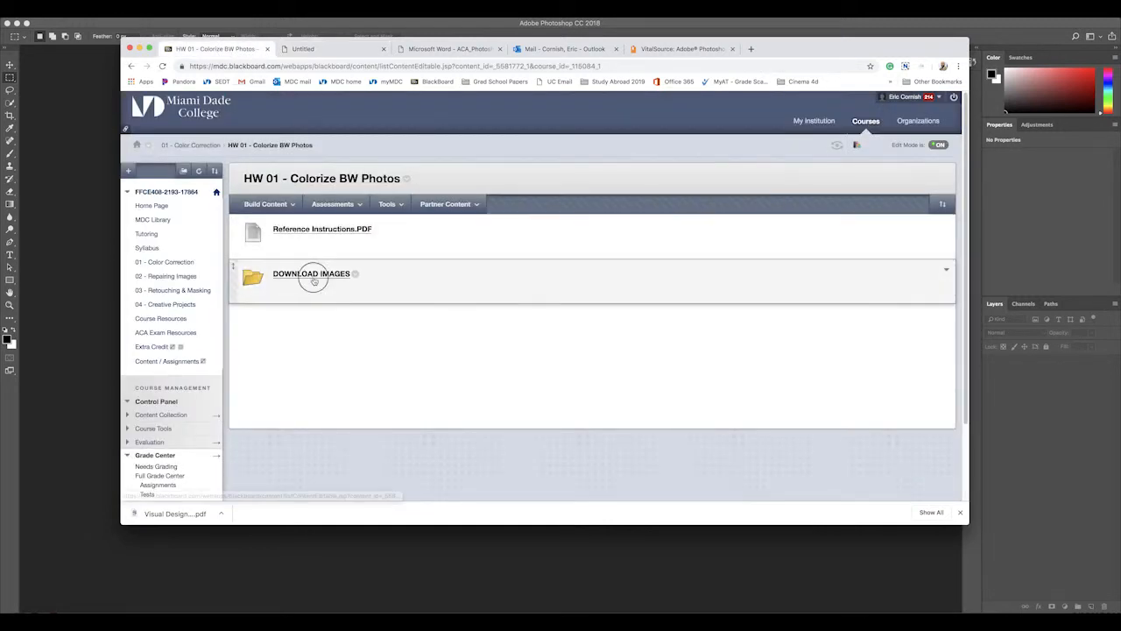
left_click(312, 274)
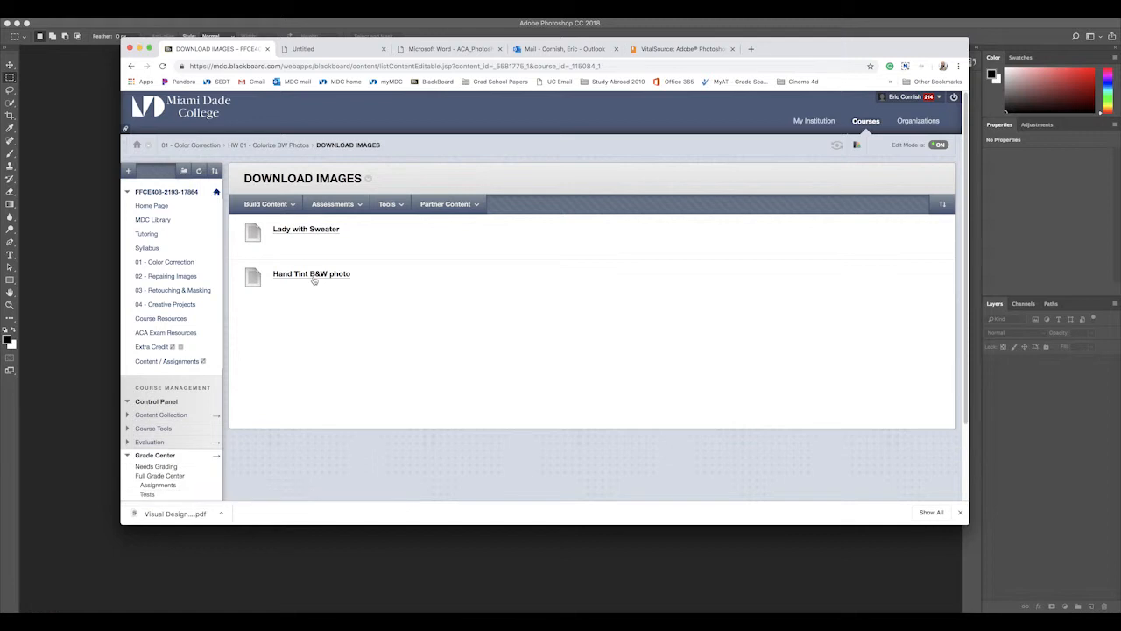
left_click(306, 233)
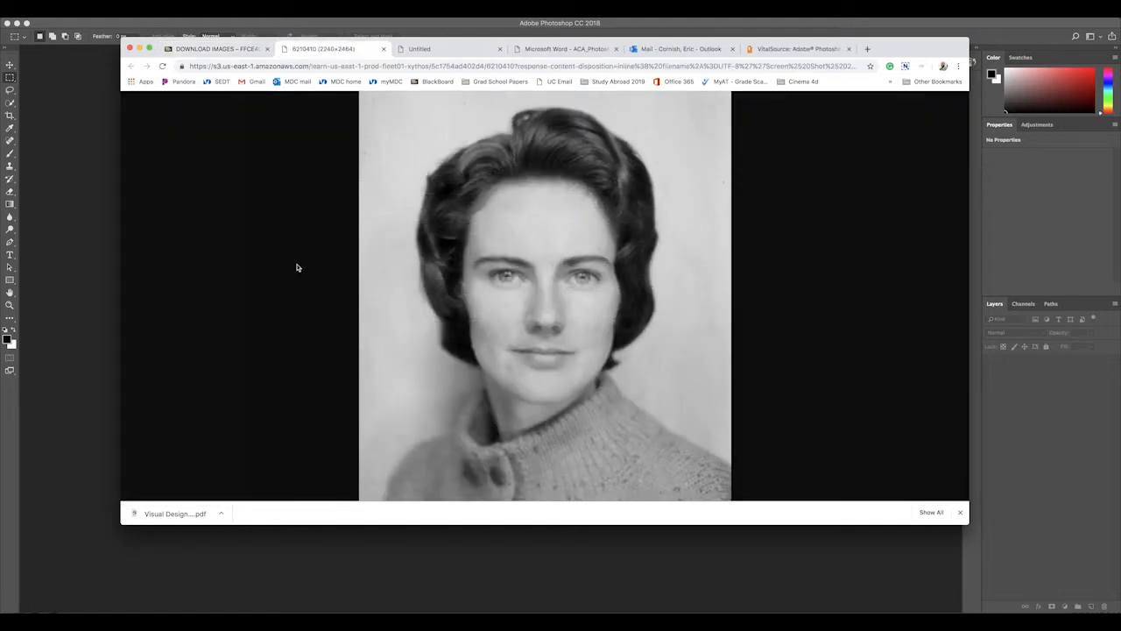
right_click(487, 218)
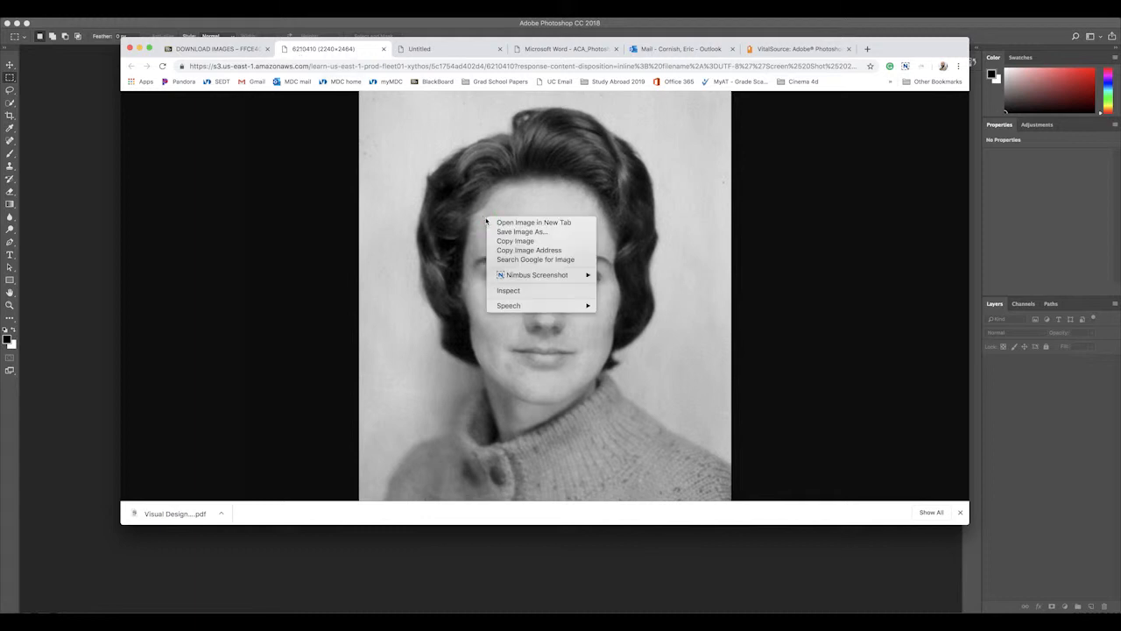
left_click(544, 241)
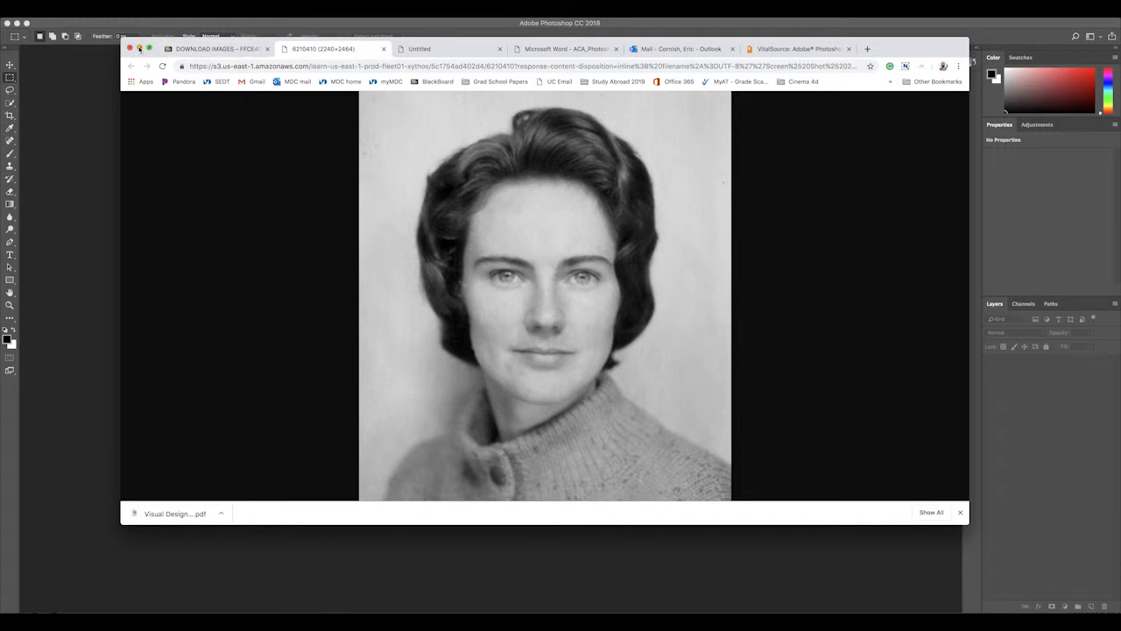
left_click(139, 48)
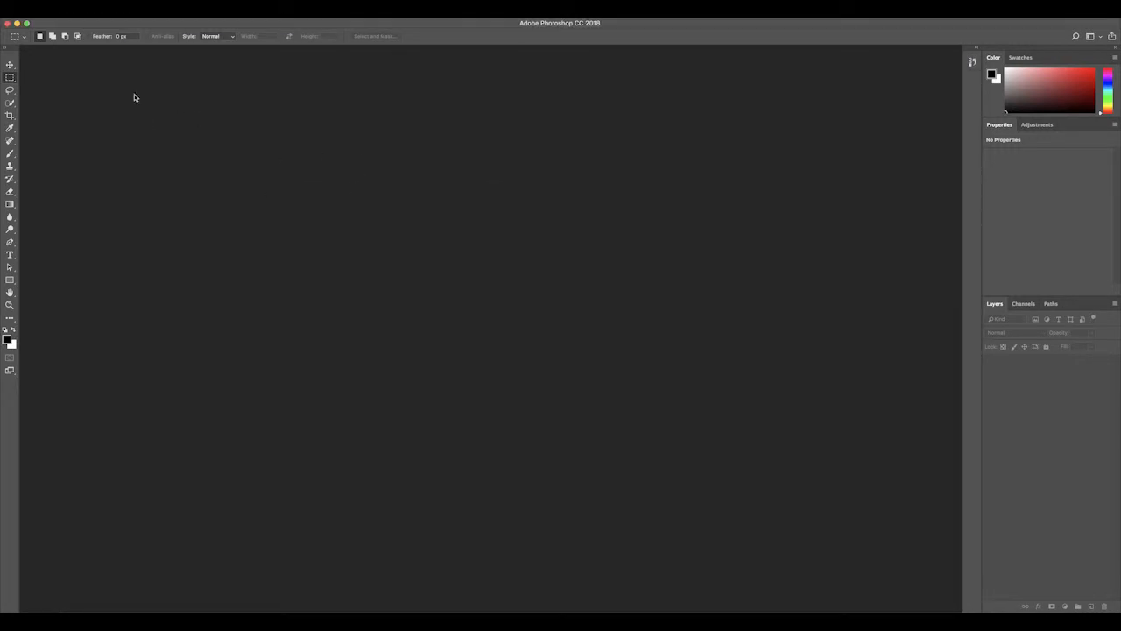
left_click(50, 9)
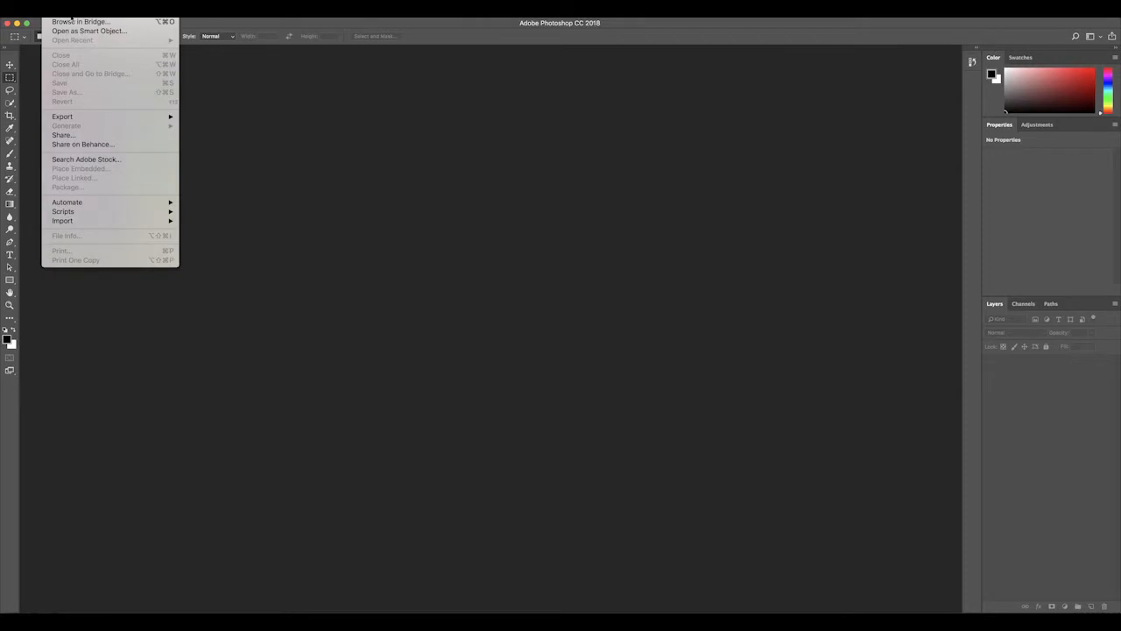
left_click(70, 17)
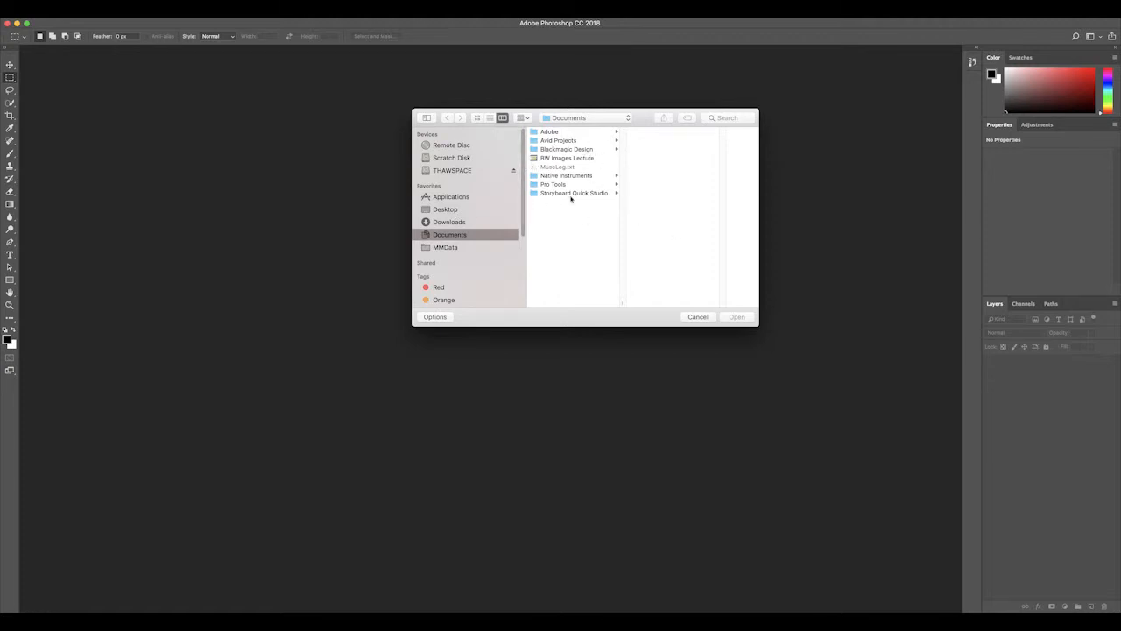
left_click(697, 317)
Step: Create a new document from the Clipboard preset, 2240 x 2464 pixels at 72 pixels/inch in RGB Color with a white background
left_click(50, 11)
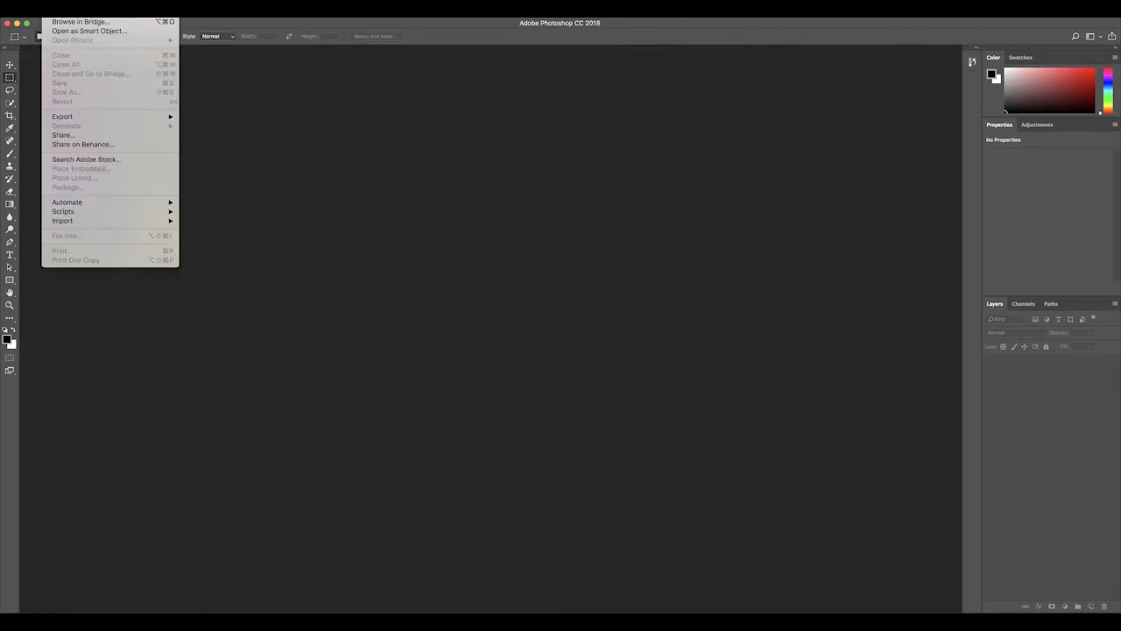
left_click(61, 5)
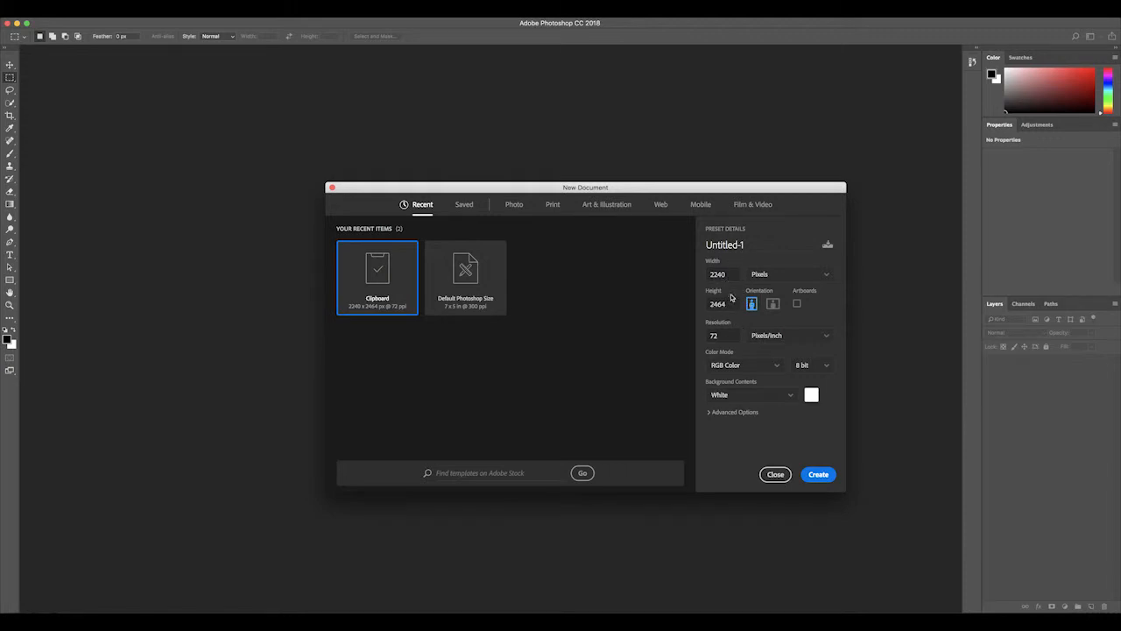
left_click(819, 474)
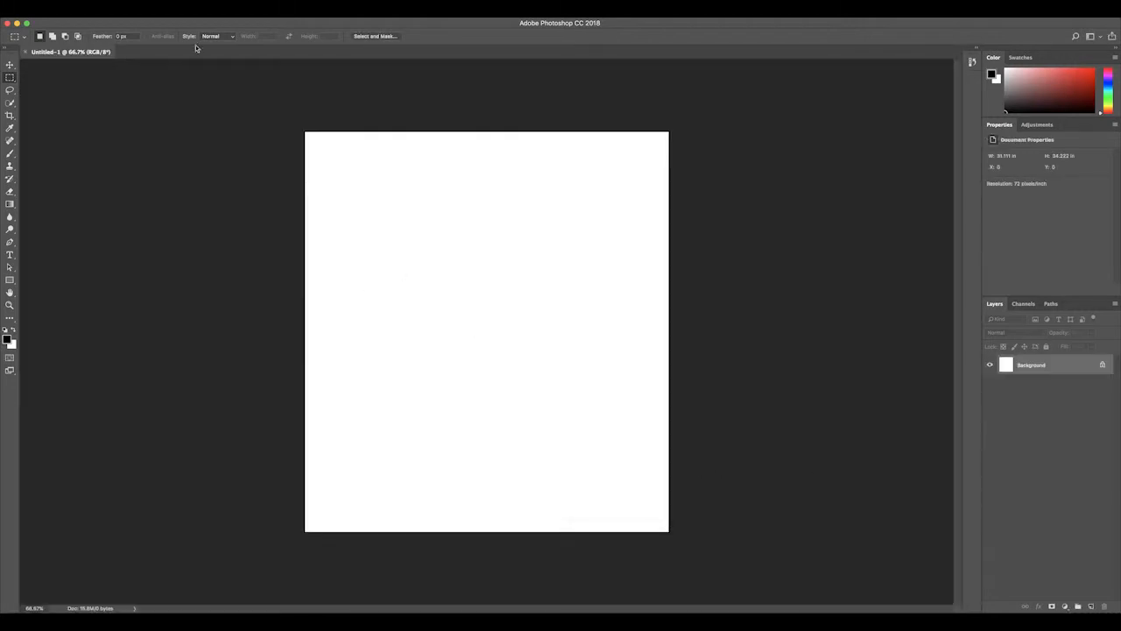
Step: Paste the copied portrait into the new document, accepting the color profile conversion
left_click(69, 12)
left_click(77, 27)
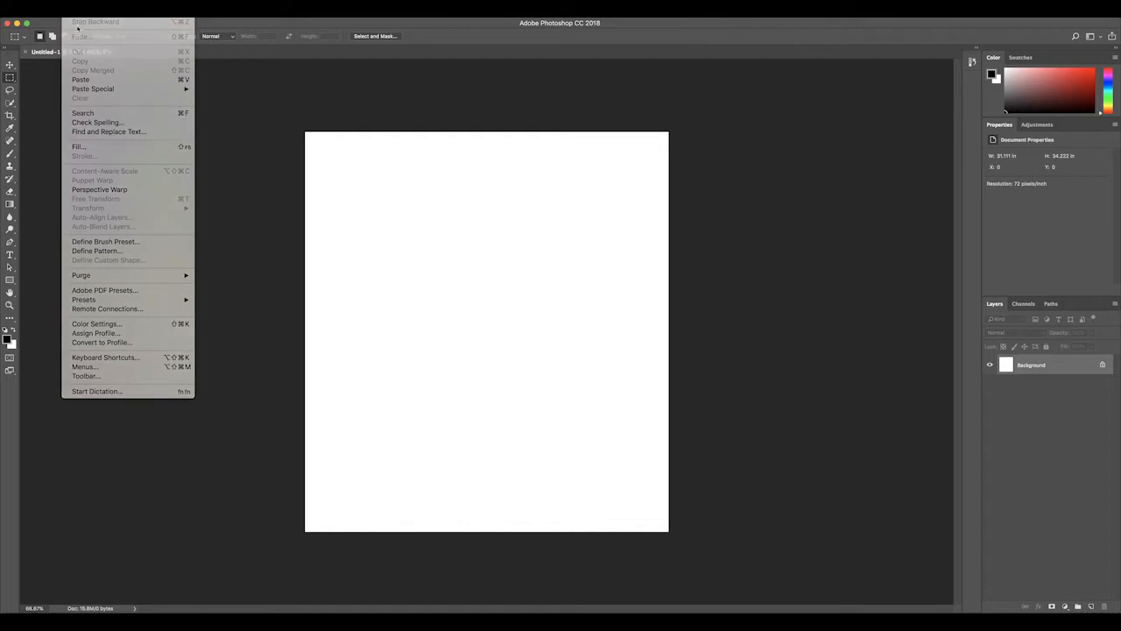
left_click(68, 11)
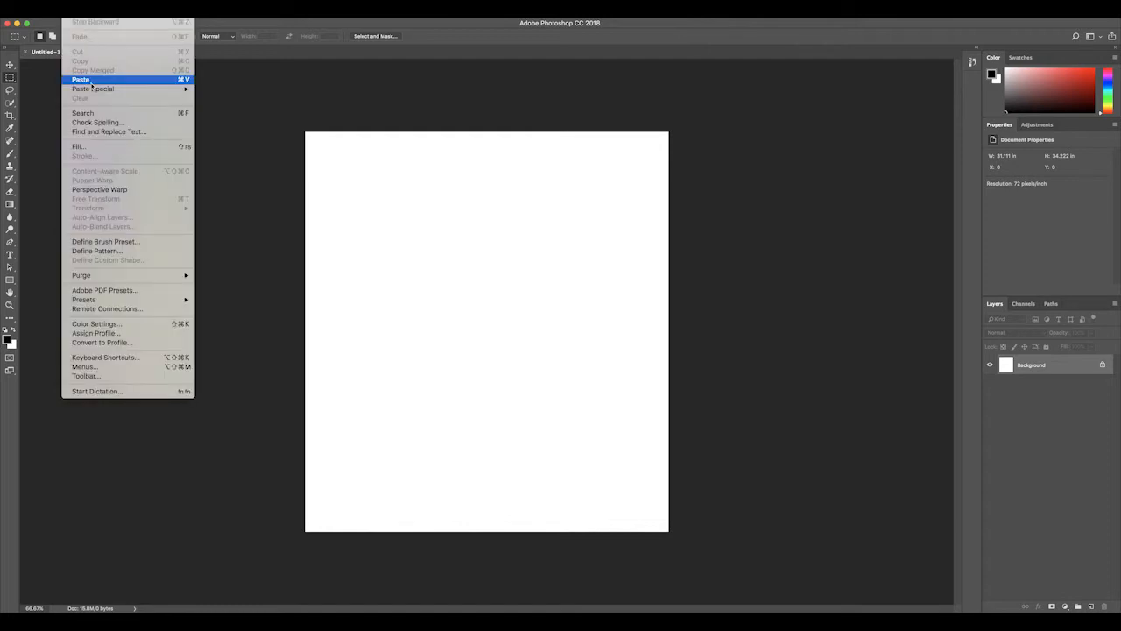
left_click(91, 80)
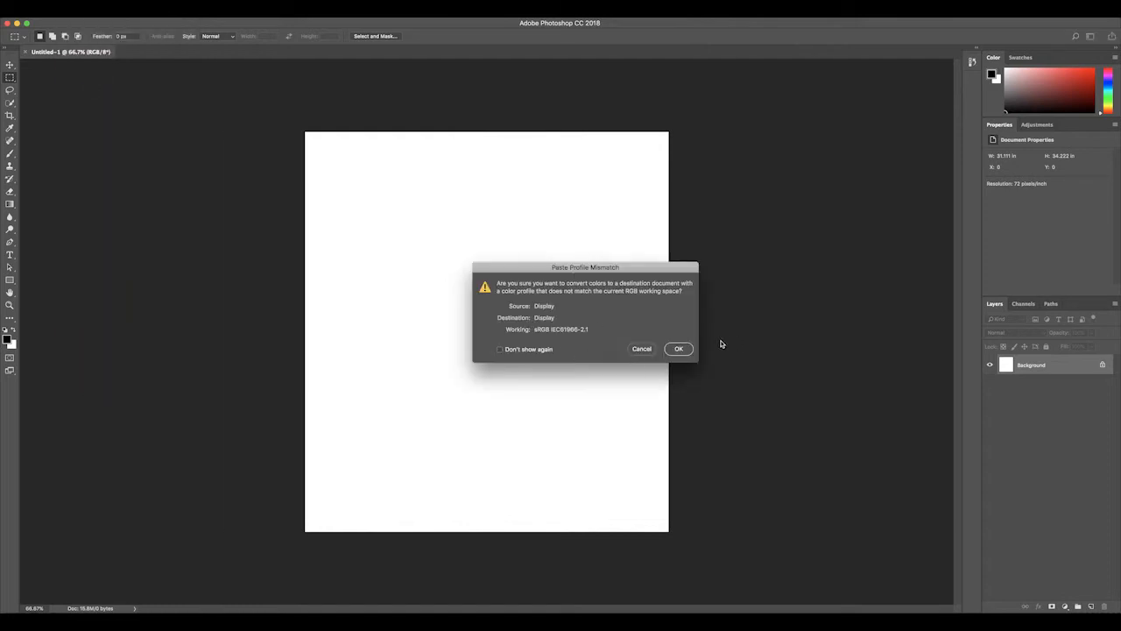
left_click(689, 348)
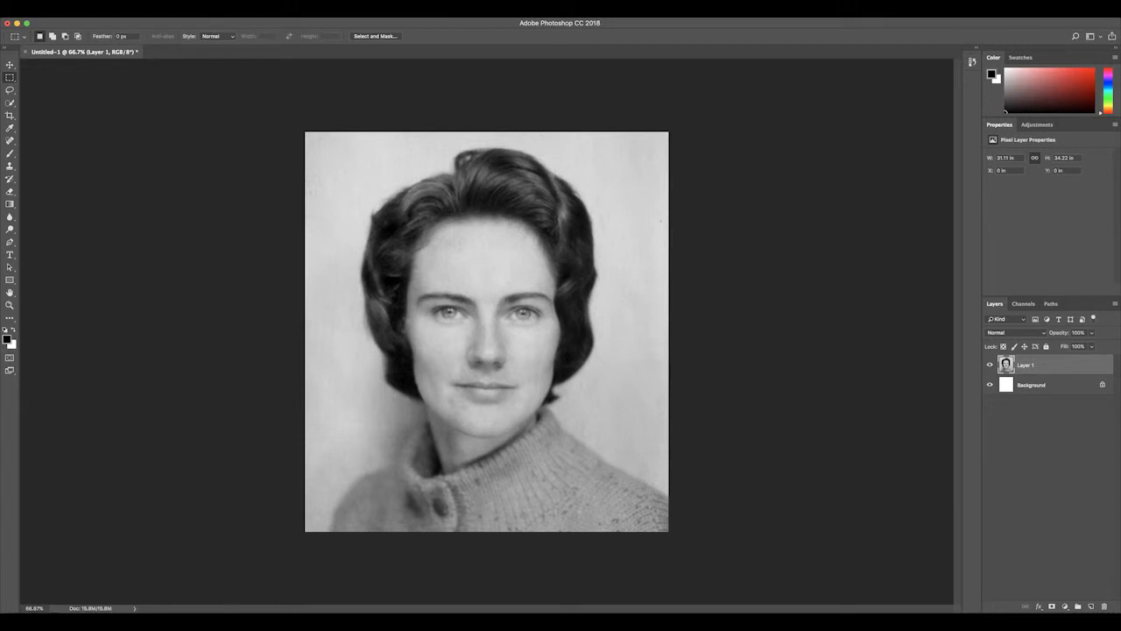
Step: With the Move tool active, hide and show the portrait layer to check the background beneath it
left_click(9, 65)
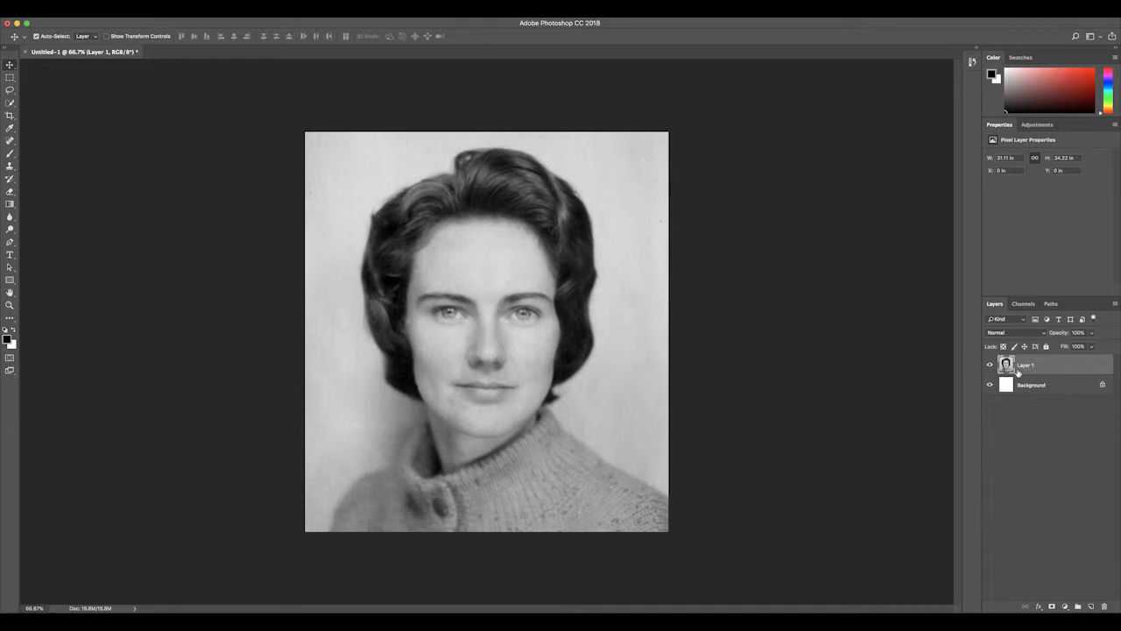
left_click(990, 364)
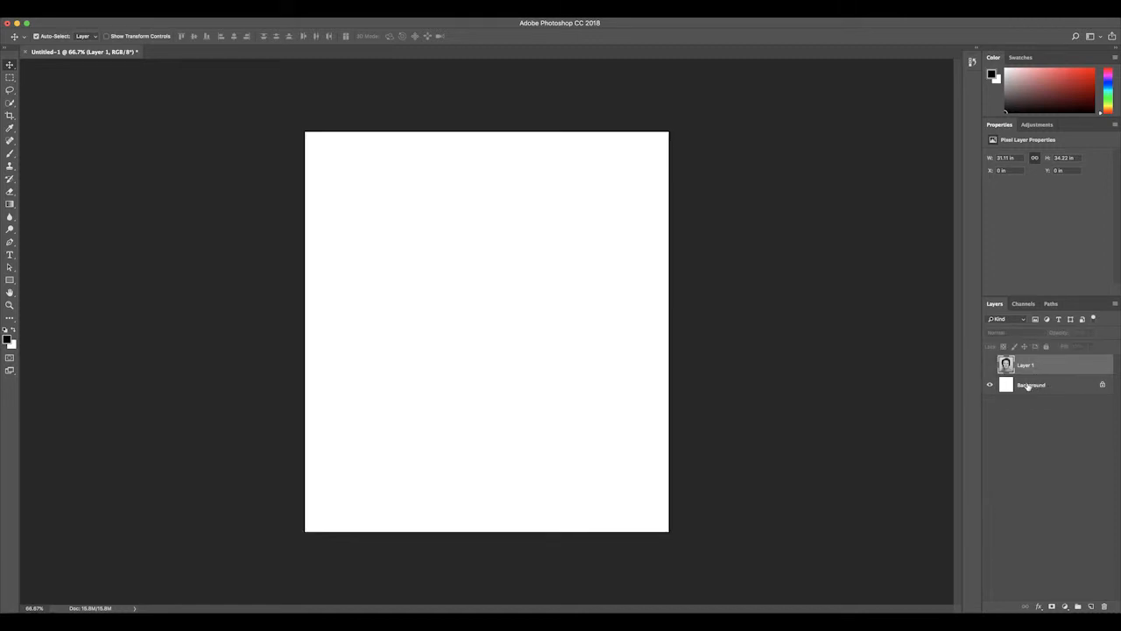
left_click(990, 364)
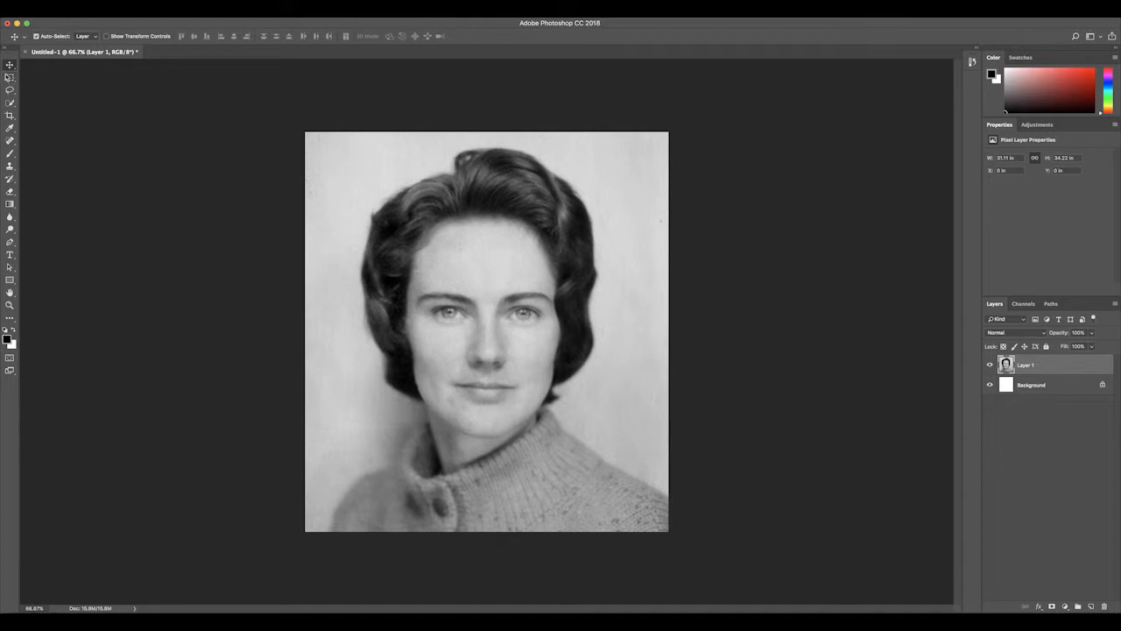
Step: Try a rectangular marquee around the woman's head, clear it, and switch to the Polygonal Lasso tool
left_click(10, 78)
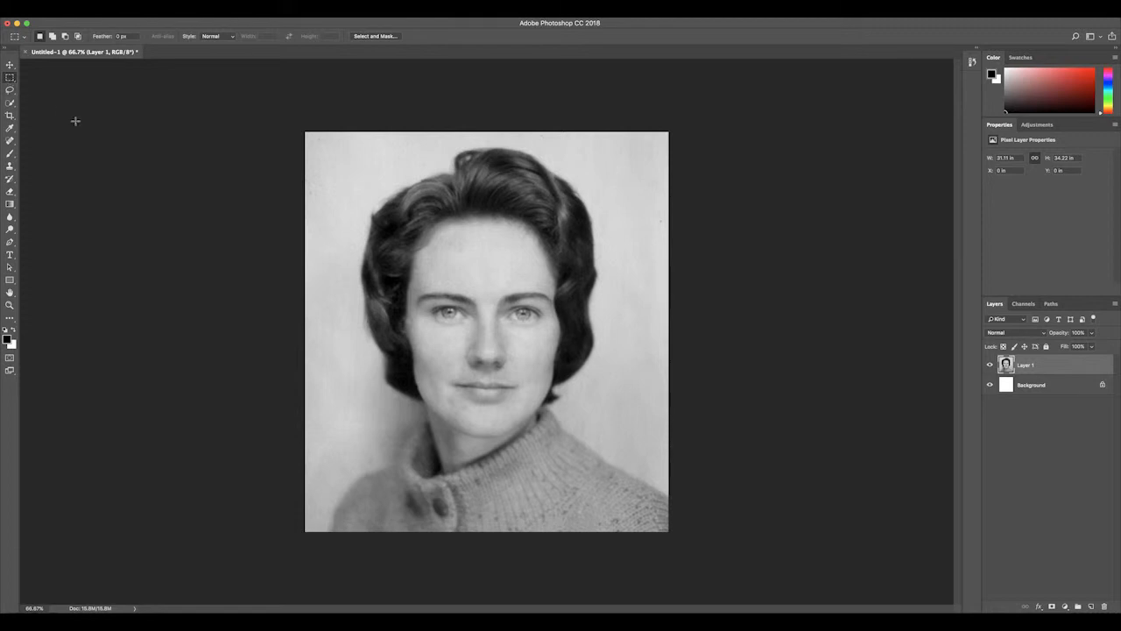
left_click_drag(365, 172, 618, 473)
key("super+d")
left_click(9, 90)
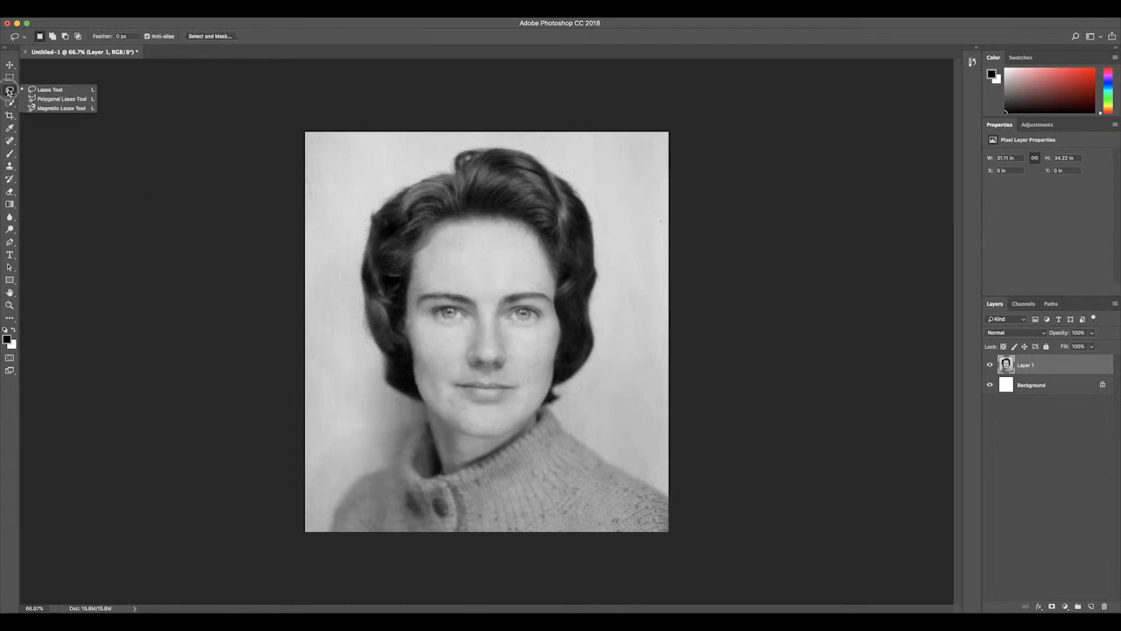
left_click(53, 99)
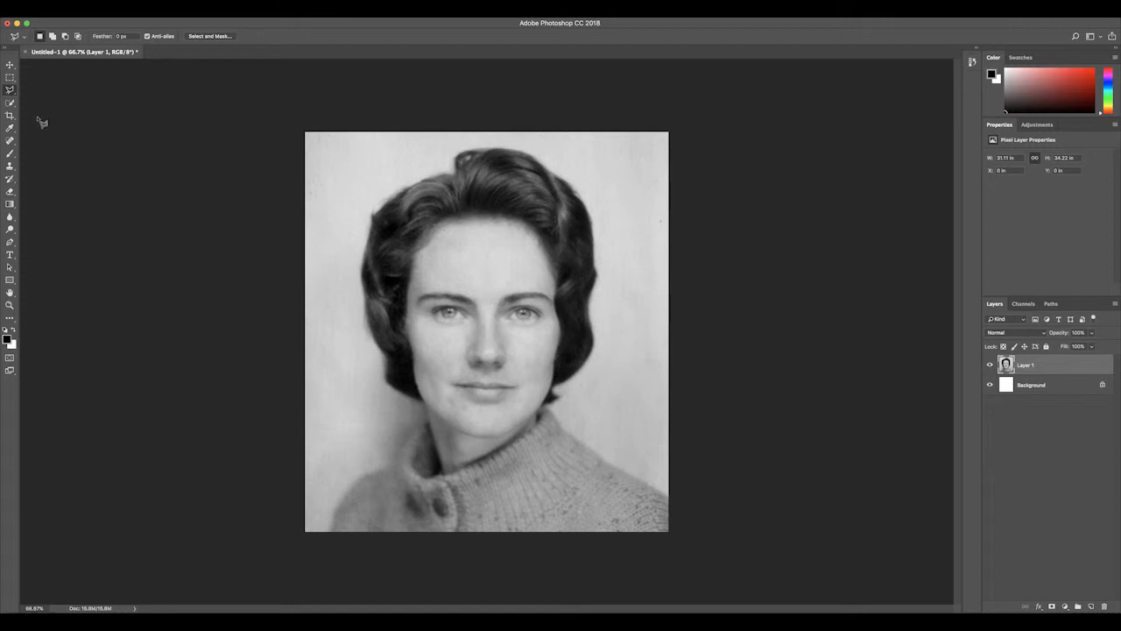
Step: Try selecting the woman's face with the Quick Selection tool using an enlarged brush
left_click(10, 102)
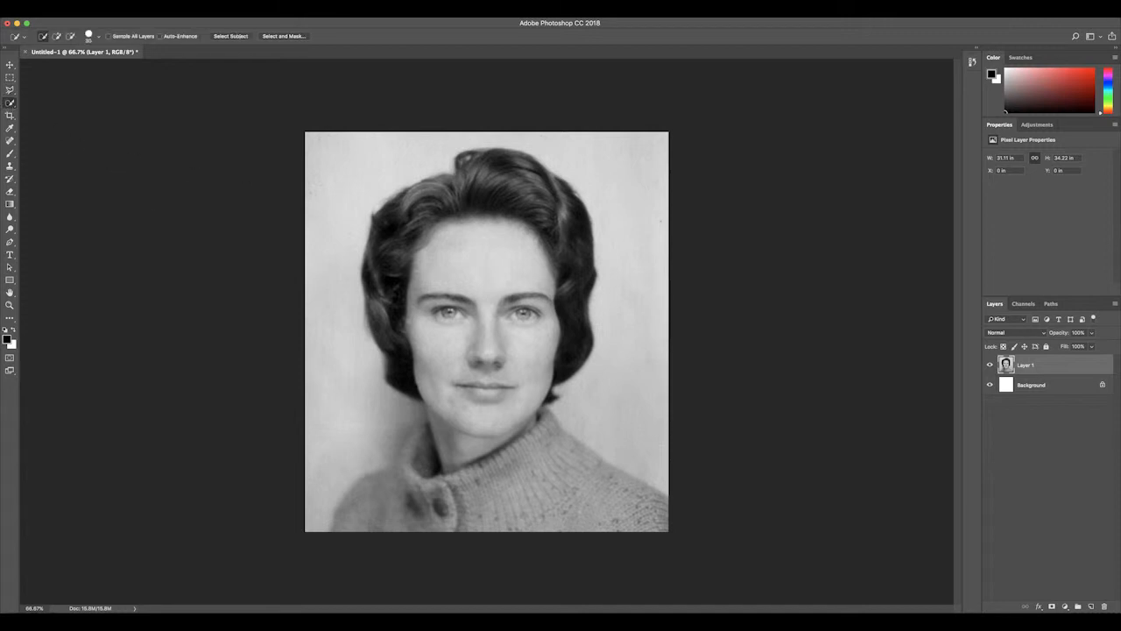
key("bracketright")
key("bracketright")
key("bracketright")
key("bracketright")
key("bracketright")
left_click_drag(464, 241, 512, 274)
key("bracketright")
key("bracketright")
key("shift")
key("ctrl+d")
Step: Try refining the face selection's neck and ear edges with the Lasso tool, and clear the selection
left_click_drag(10, 89, 39, 84)
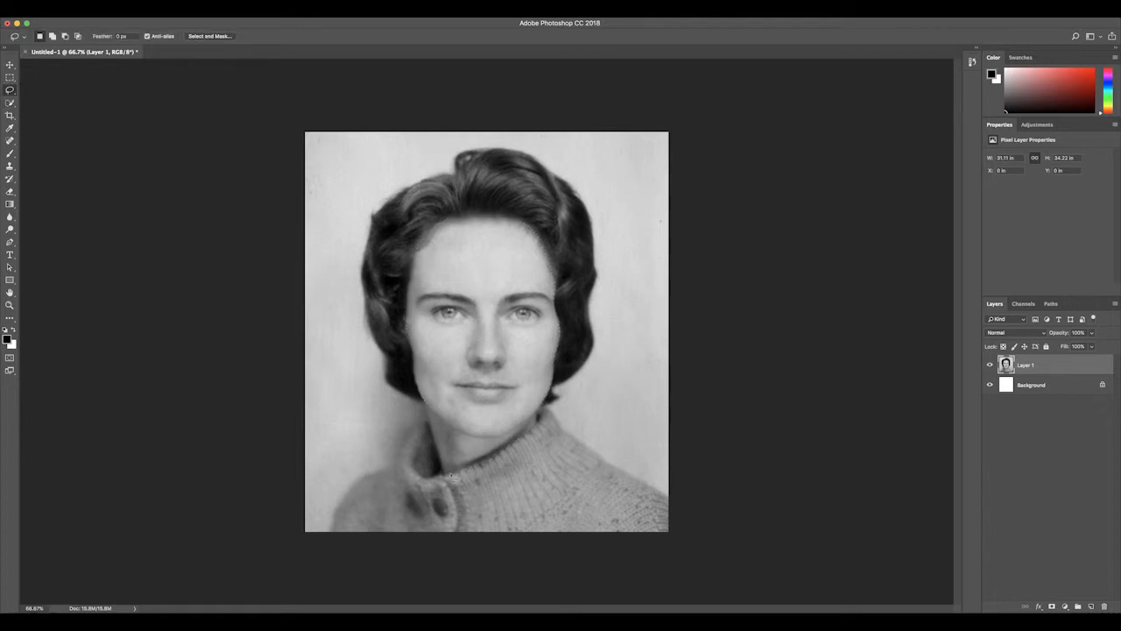
mouse_move(419, 390)
left_mouse_down()
mouse_move(396, 315)
mouse_move(419, 235)
mouse_move(480, 213)
mouse_move(526, 225)
mouse_move(553, 279)
mouse_move(554, 381)
mouse_move(536, 431)
mouse_move(439, 469)
left_mouse_up()
key("alt")
key("alt")
left_click_drag(385, 322, 394, 289)
key("shift")
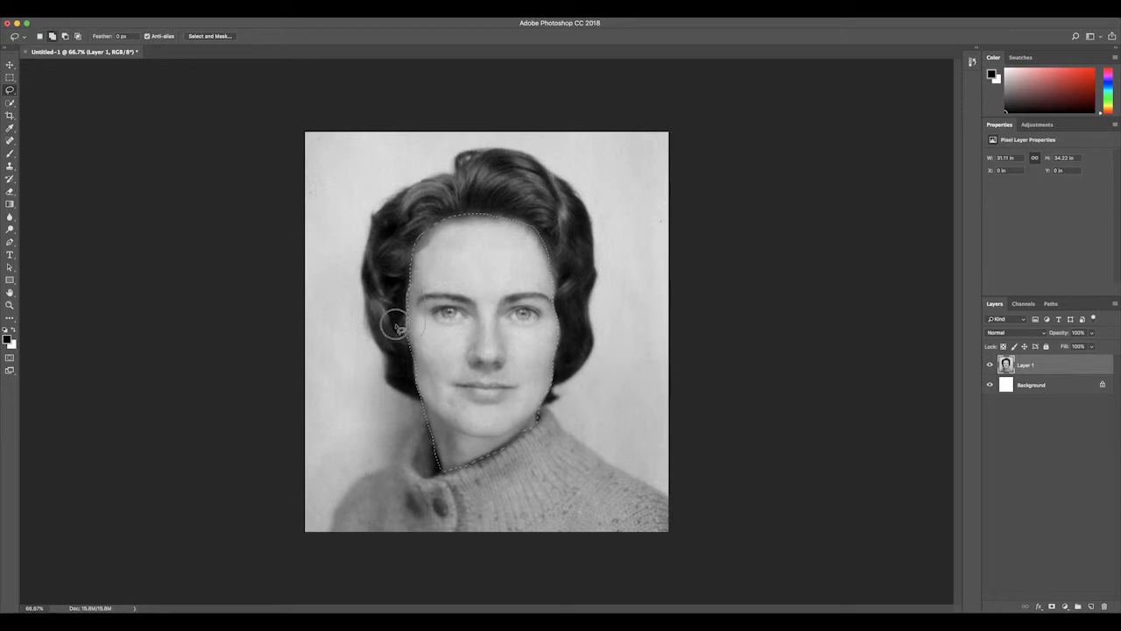
left_click_drag(414, 285, 409, 278)
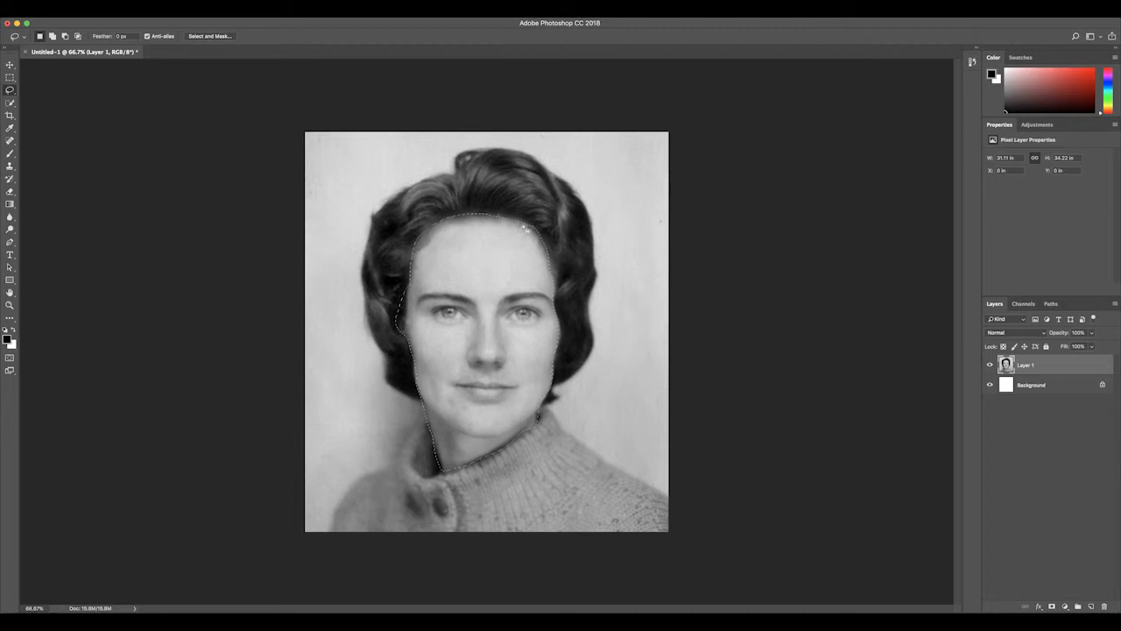
key("shift")
key("shift")
left_click(592, 443)
Step: Select the woman's face and neck with the Quick Selection tool
left_click(9, 103)
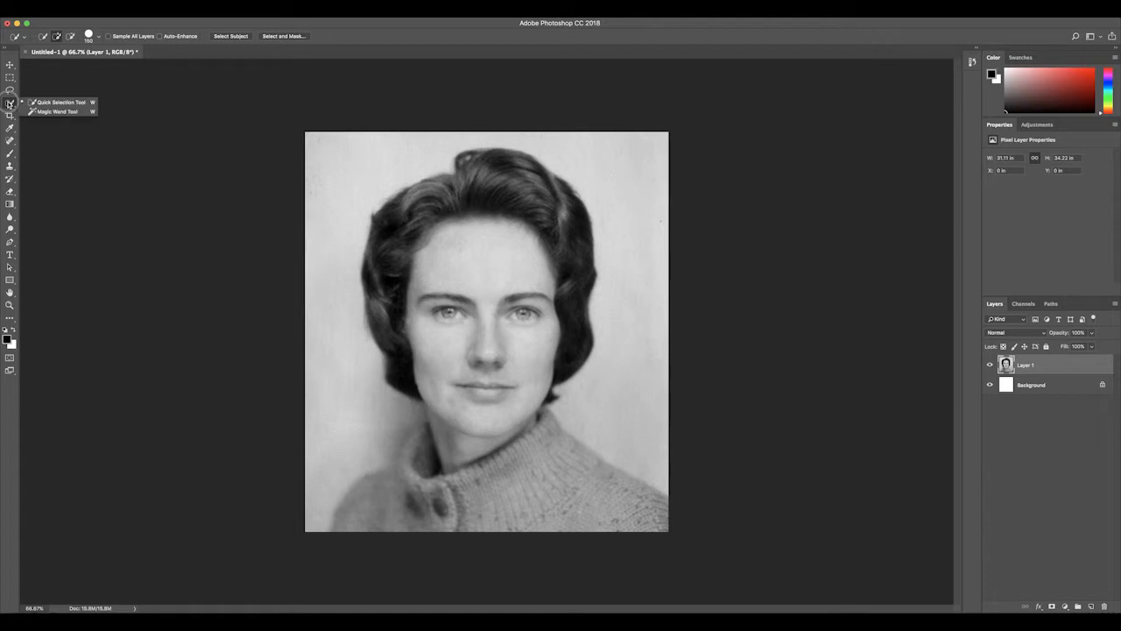
left_click(57, 103)
mouse_move(416, 250)
left_mouse_down()
mouse_move(442, 235)
mouse_move(513, 244)
mouse_move(507, 230)
left_mouse_up()
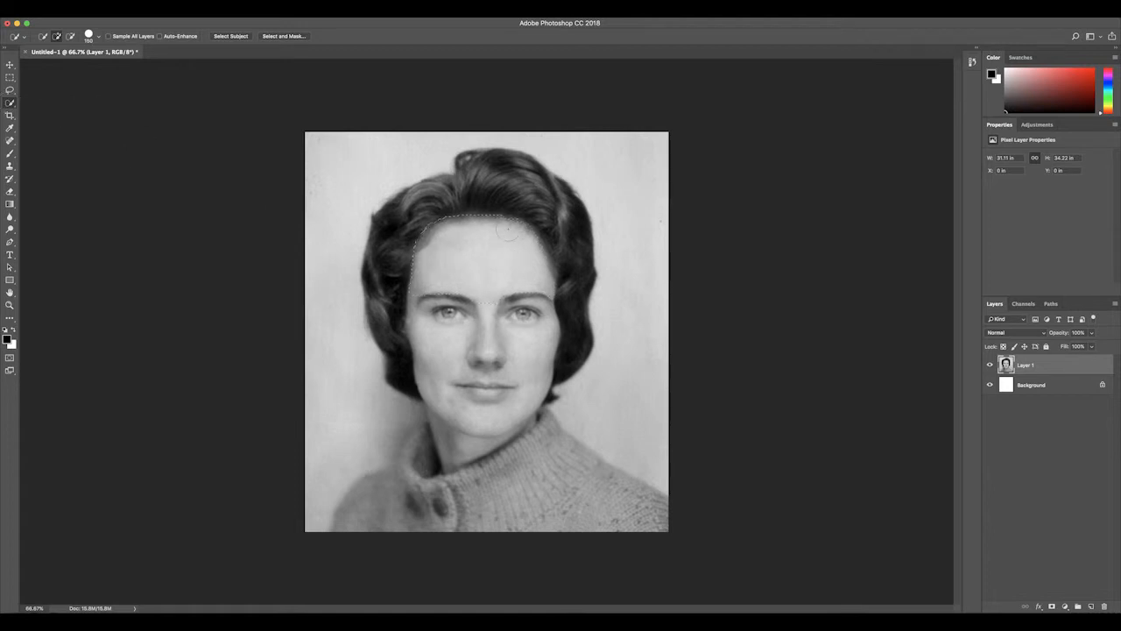
mouse_move(420, 263)
left_mouse_down()
mouse_move(396, 307)
mouse_move(525, 372)
left_mouse_up()
left_click(396, 377, "alt")
mouse_move(395, 378)
left_mouse_down()
mouse_move(371, 264)
mouse_move(416, 202)
mouse_move(476, 180)
mouse_move(542, 194)
mouse_move(574, 219)
mouse_move(579, 357)
left_mouse_up()
Step: Open the face selection in Select and Mask and set the preview transparency to 100%
left_click(289, 37)
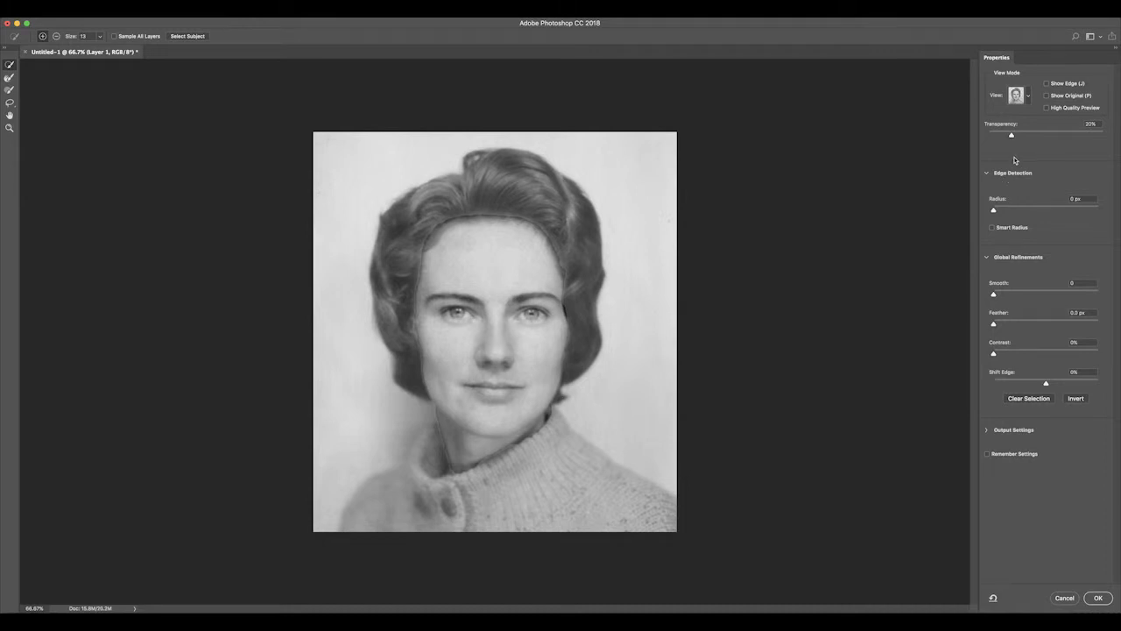
left_click_drag(1014, 135, 1104, 138)
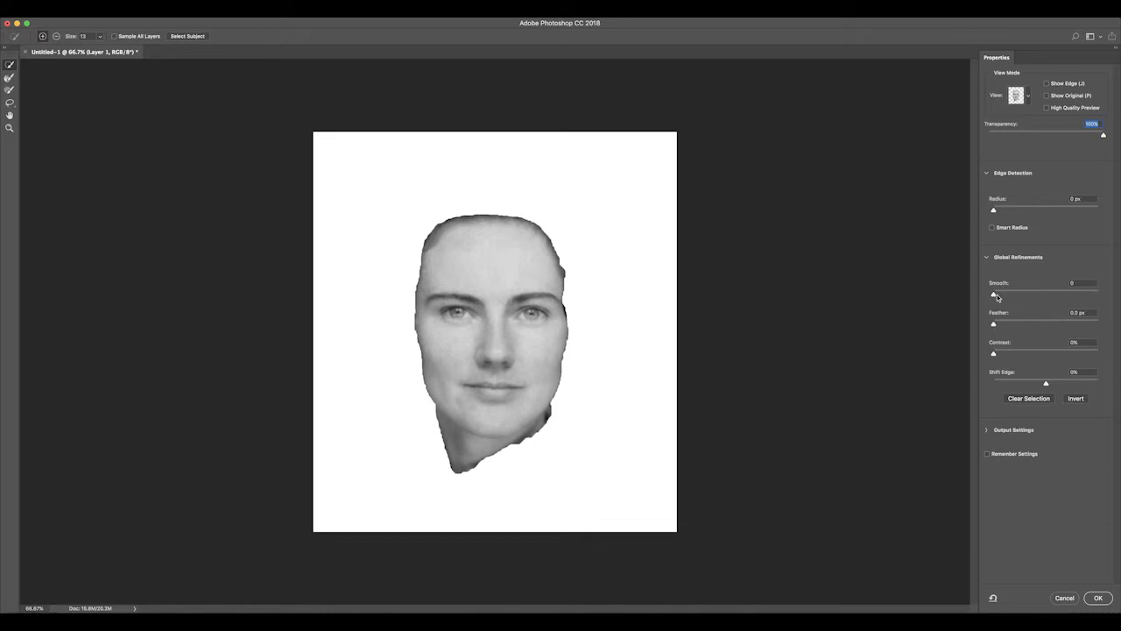
Step: Refine the face selection with Smooth at 75 and Feather at about 28 px, and apply it
left_click_drag(995, 295, 1071, 296)
left_click_drag(996, 326, 1030, 326)
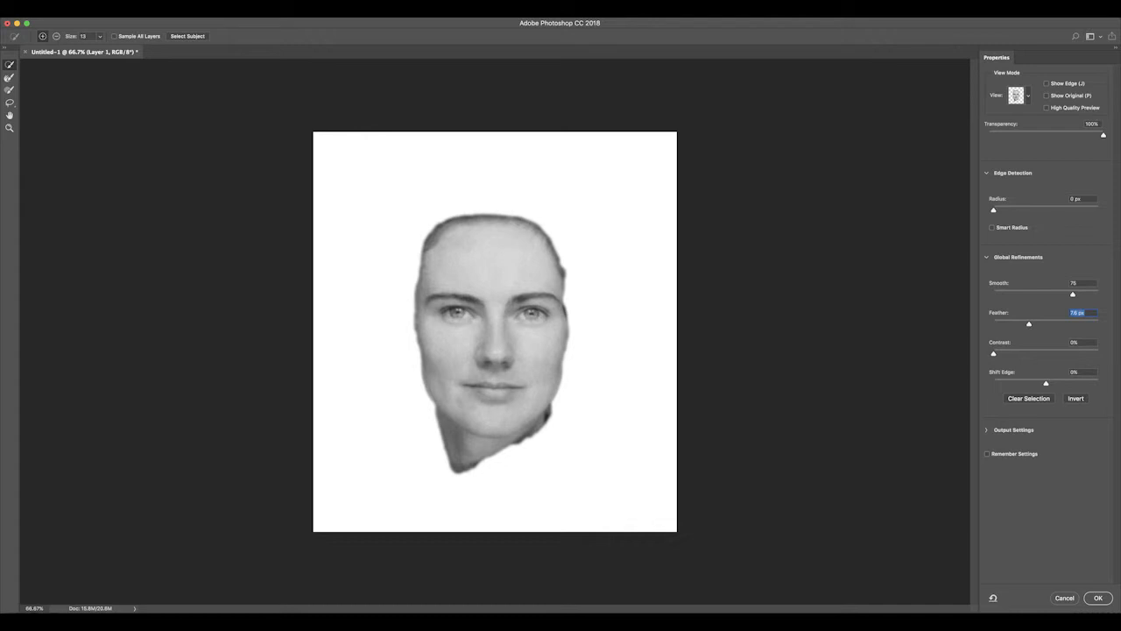
left_click_drag(1031, 326, 1044, 327)
left_click(1044, 326)
left_click_drag(1044, 325, 1037, 325)
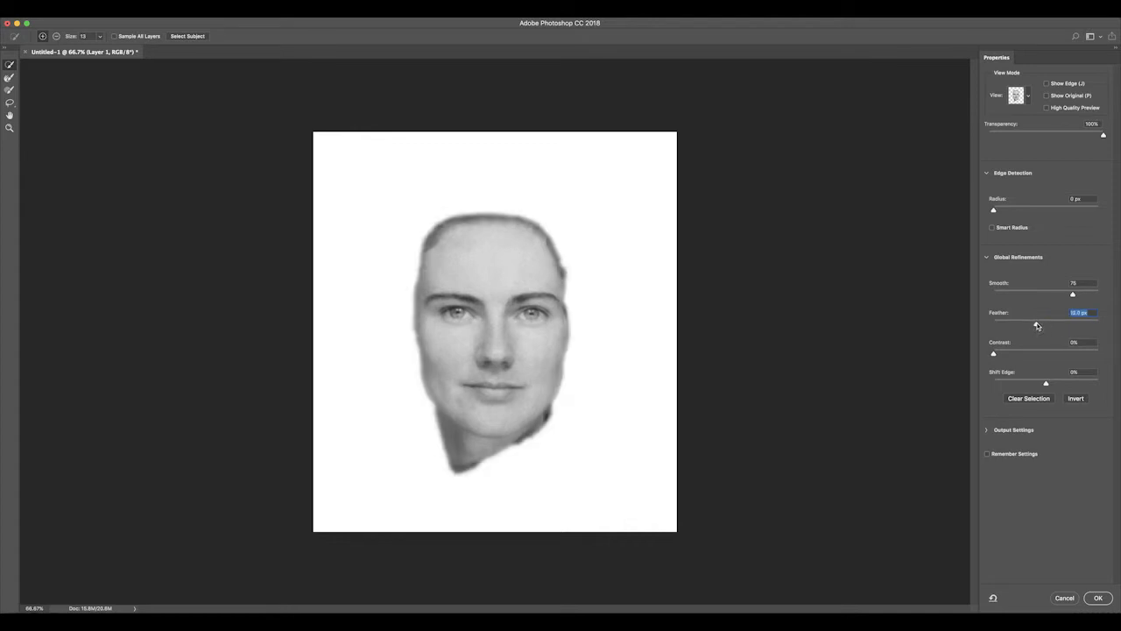
left_click_drag(1037, 325, 1043, 325)
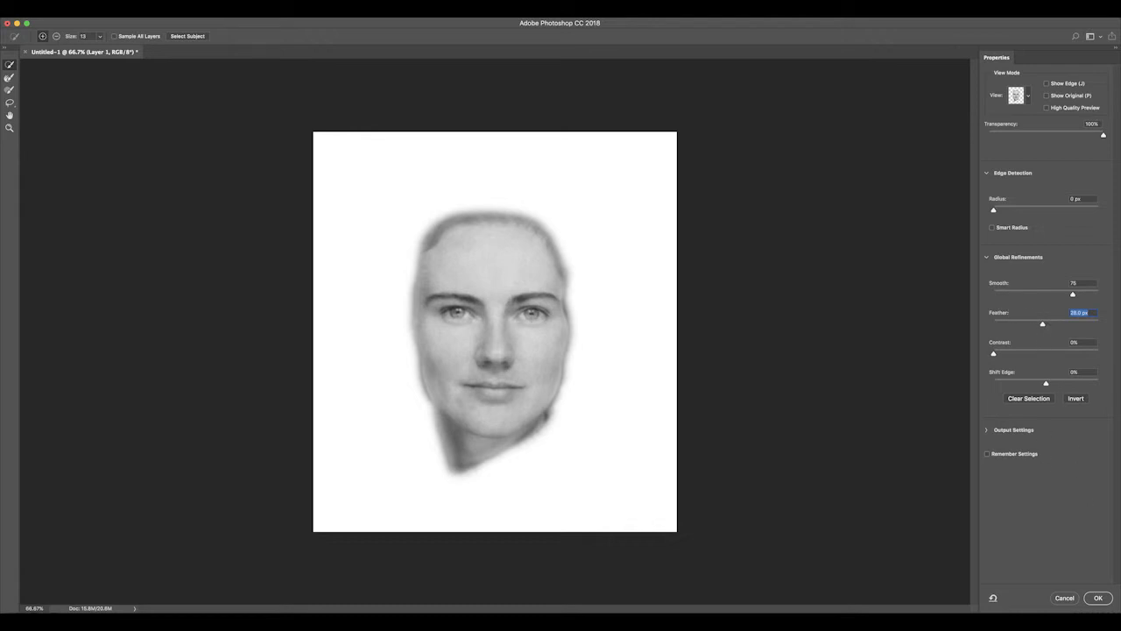
left_click(1105, 600)
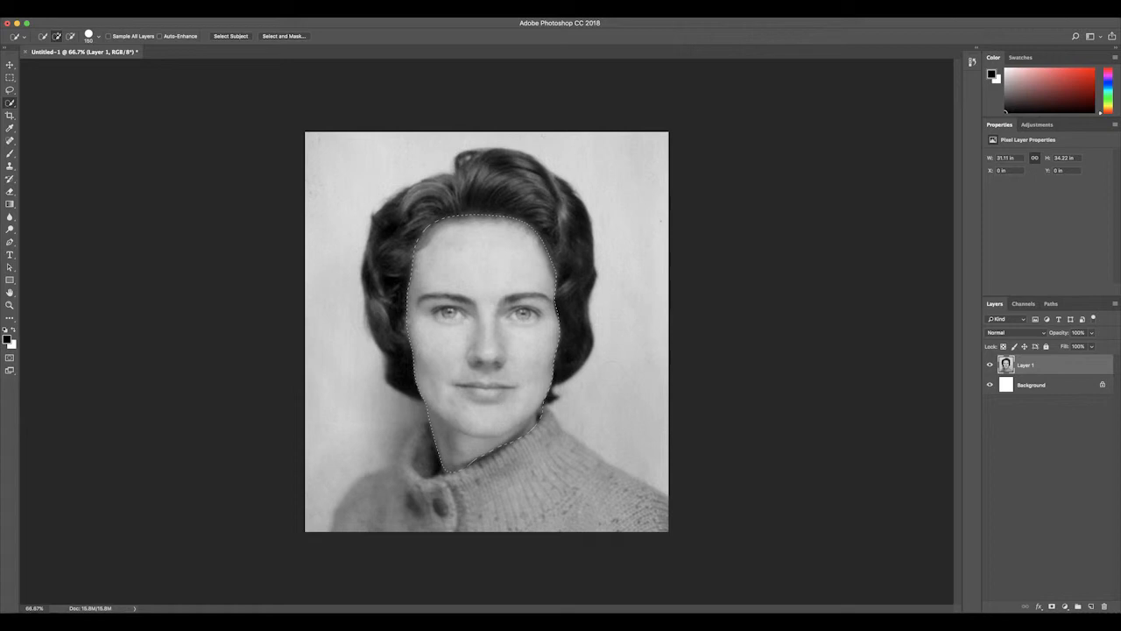
Step: Add a Hue/Saturation adjustment layer from the face selection and enable Colorize
left_click(1065, 608)
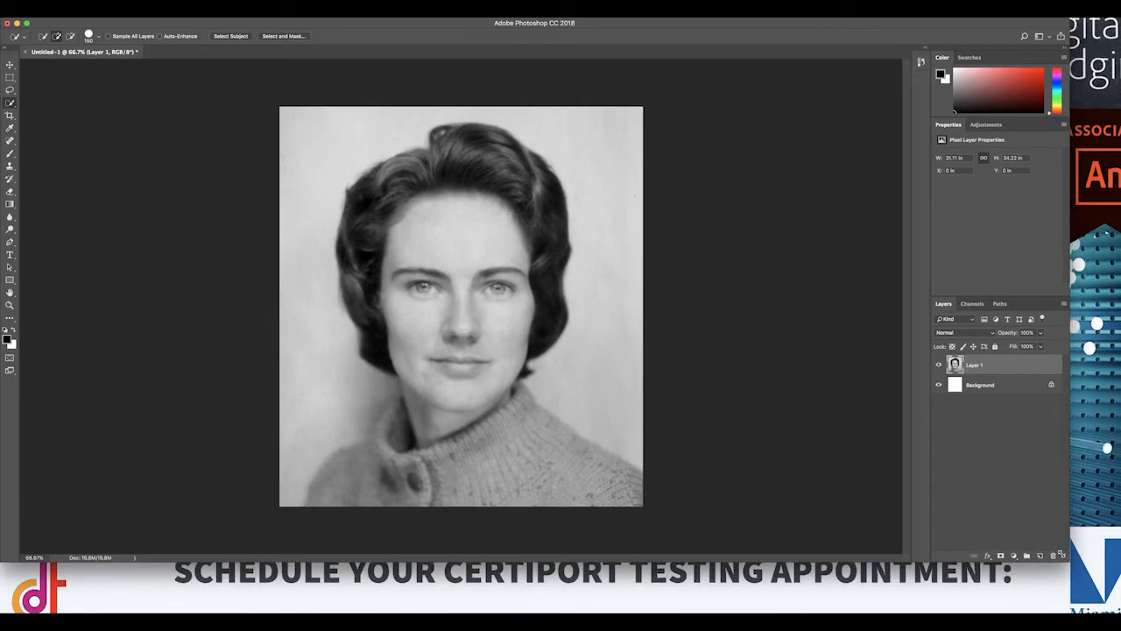
left_click(1008, 550)
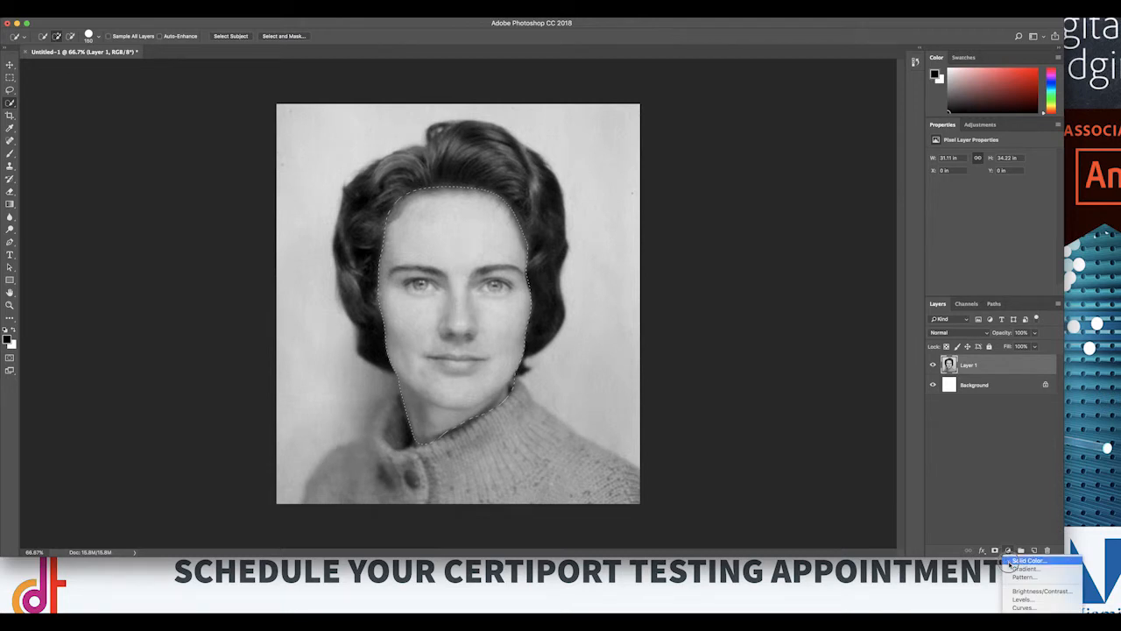
mouse_move(1026, 610)
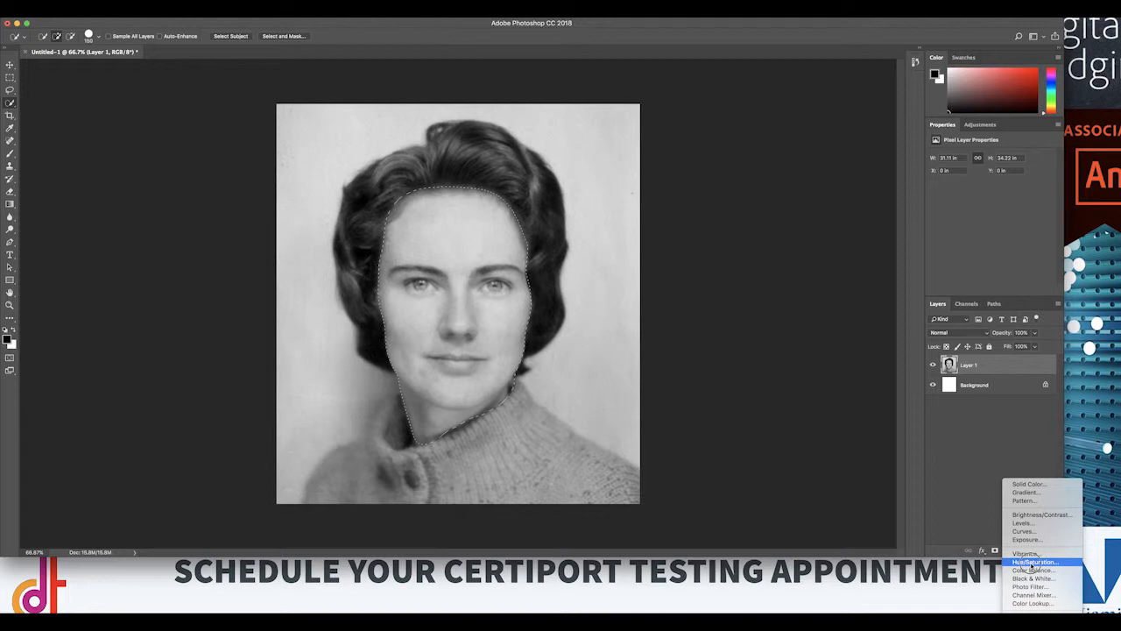
left_click(1030, 563)
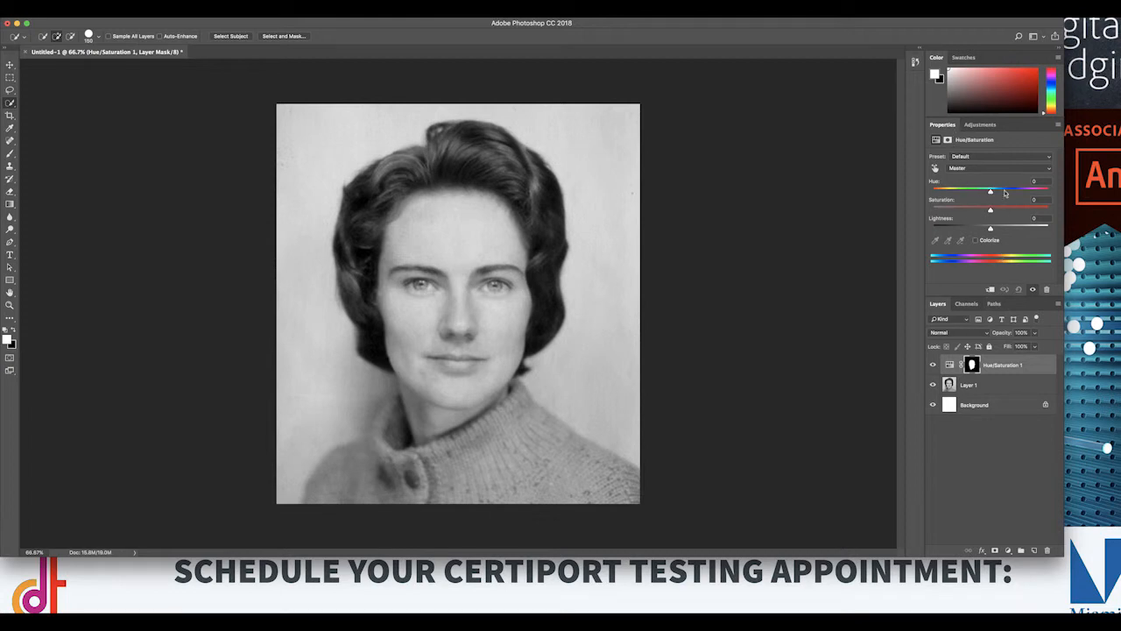
left_click(975, 240)
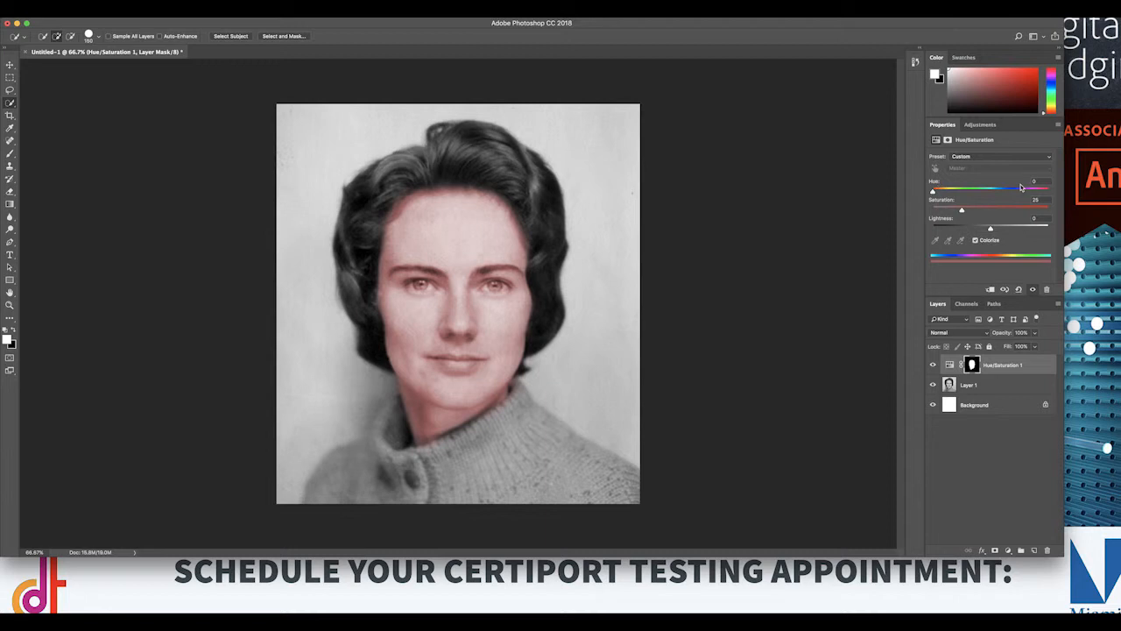
Step: Give the face a skin tone with hue 32, saturation 36 and lightness -10, and set the adjustment layer's blending mode to Color
left_click_drag(961, 211, 990, 231)
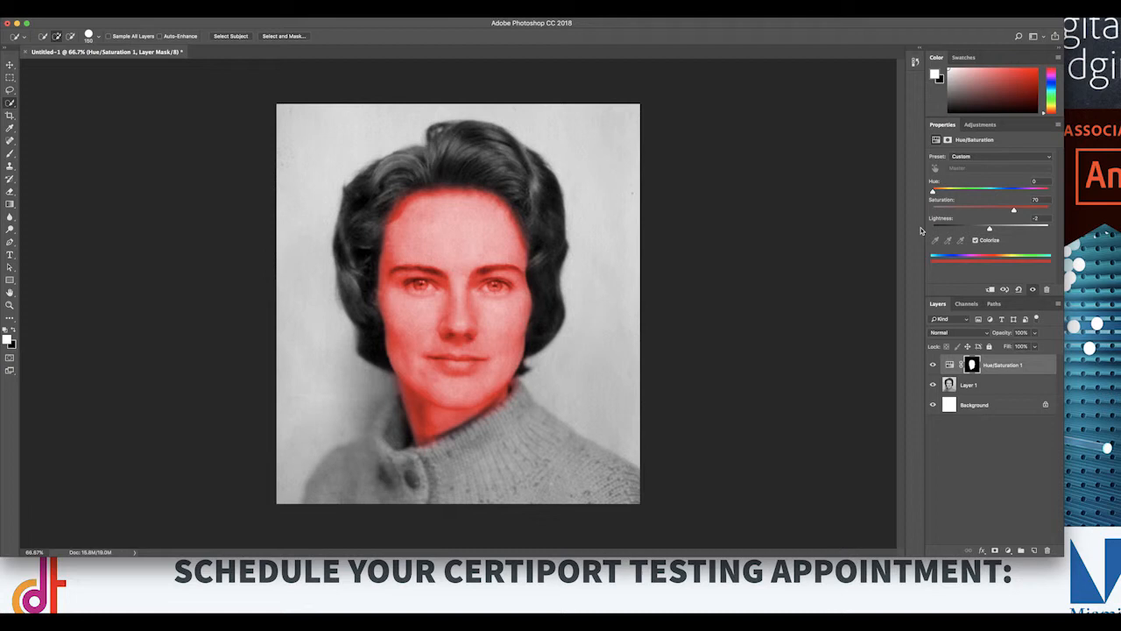
left_click_drag(933, 193, 942, 192)
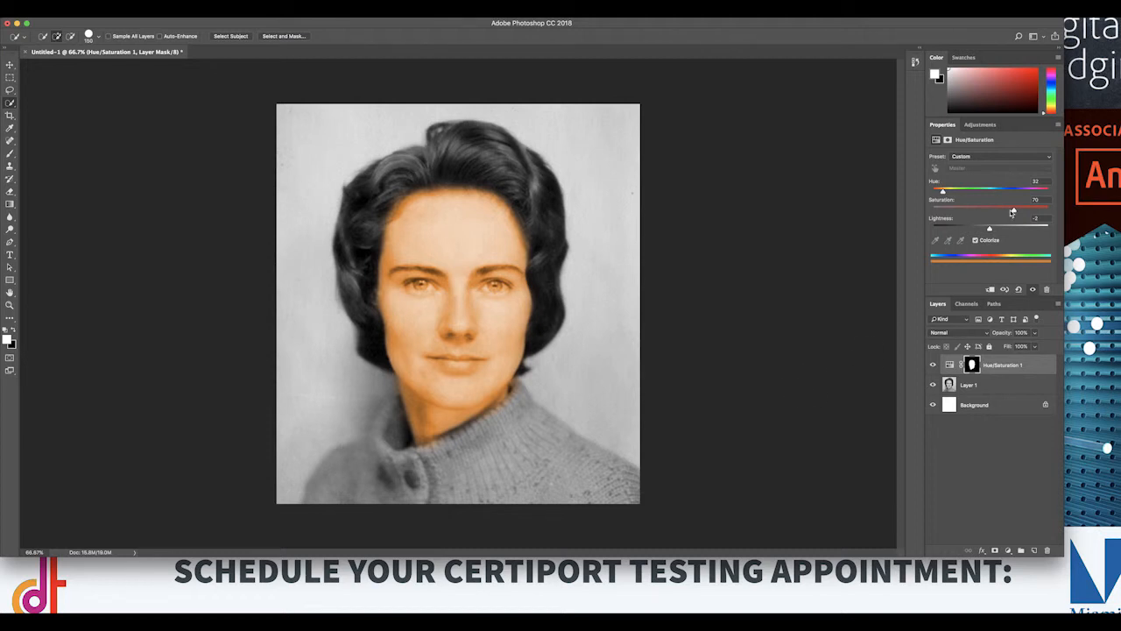
left_click_drag(1013, 210, 984, 230)
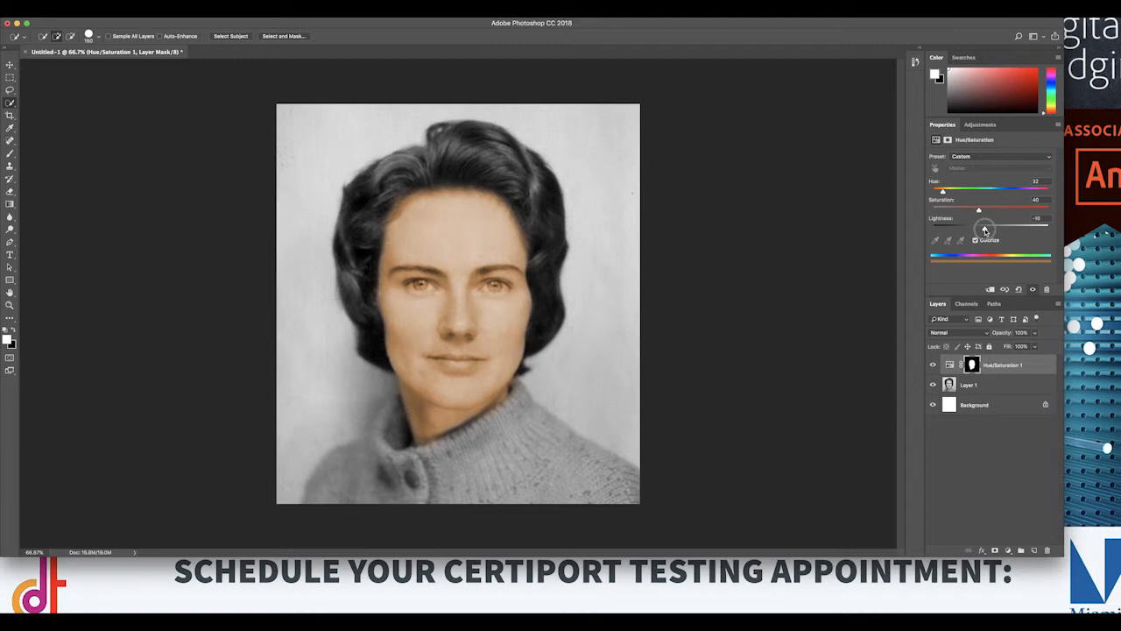
left_click_drag(979, 209, 975, 211)
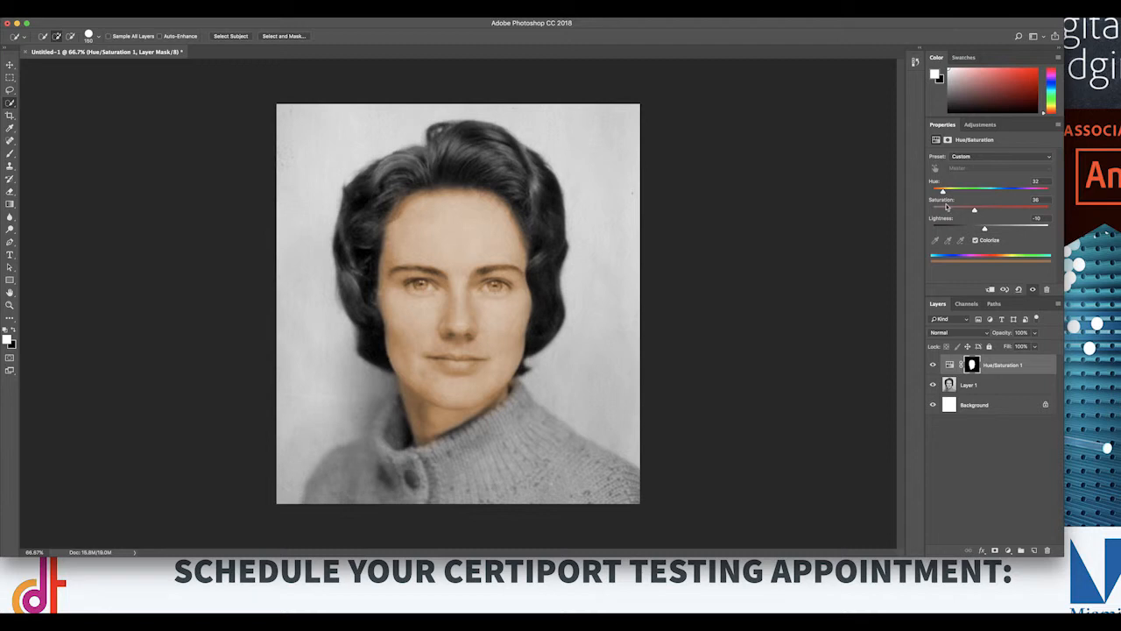
left_click(958, 334)
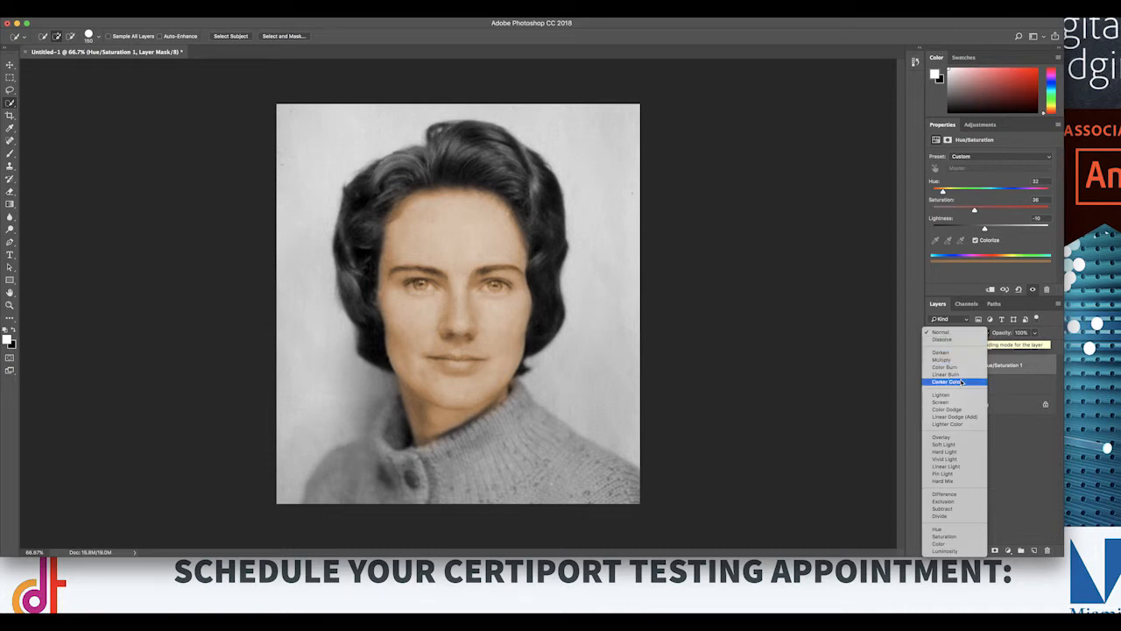
left_click(939, 544)
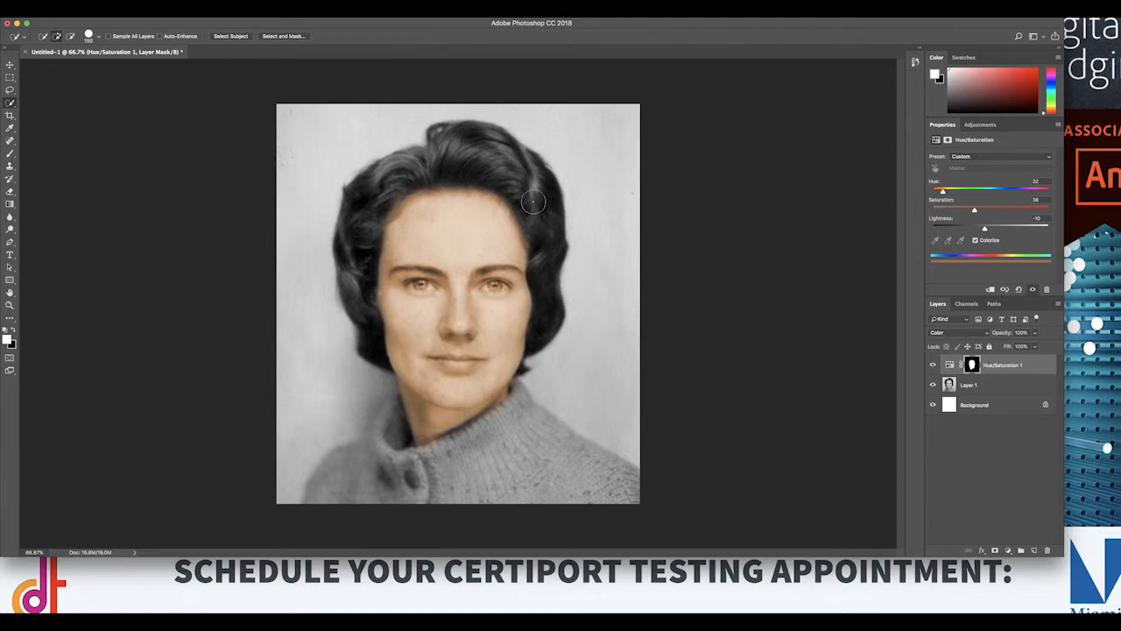
Step: Try the Multiply, Screen, Overlay and Soft Light blending modes on the Hue/Saturation layer, raising the saturation to 74 with Soft Light
left_click(939, 333)
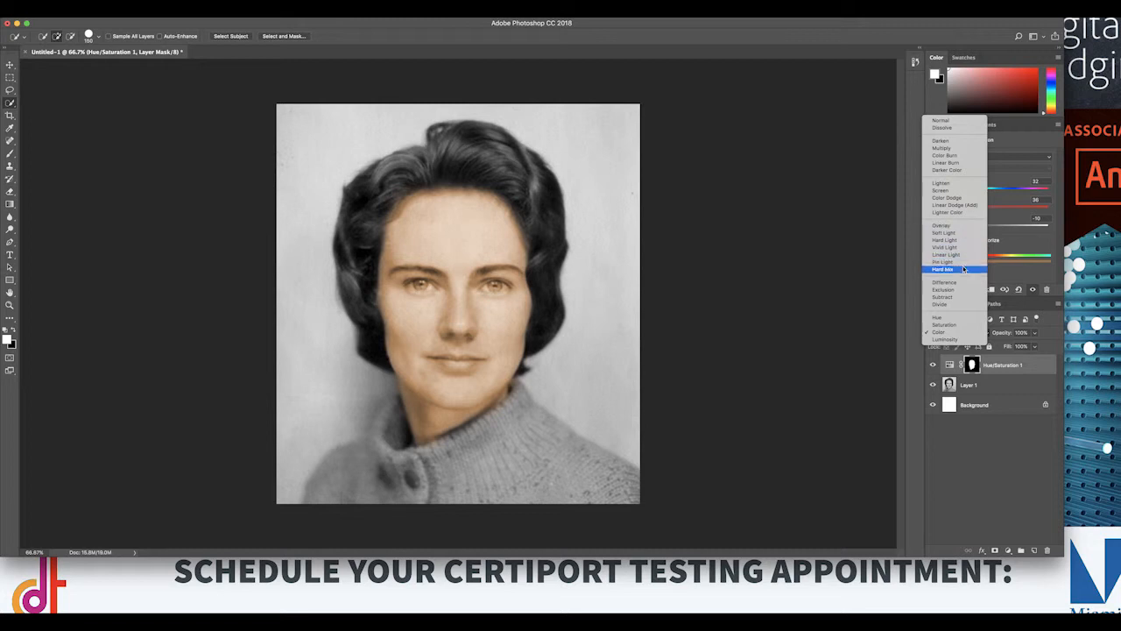
left_click(944, 149)
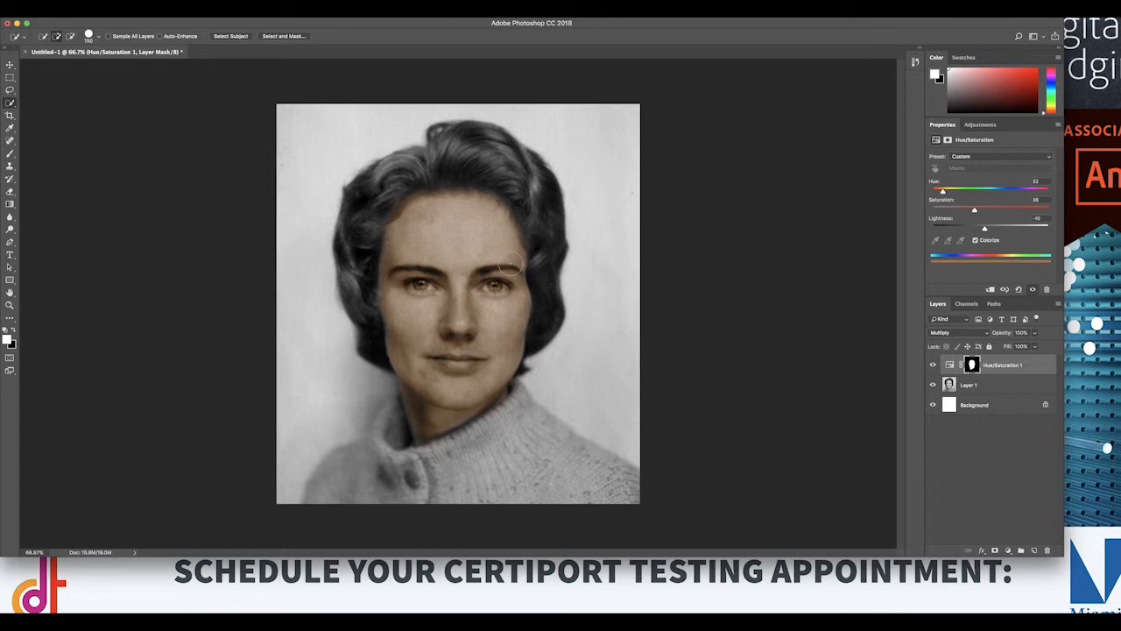
left_click(973, 333)
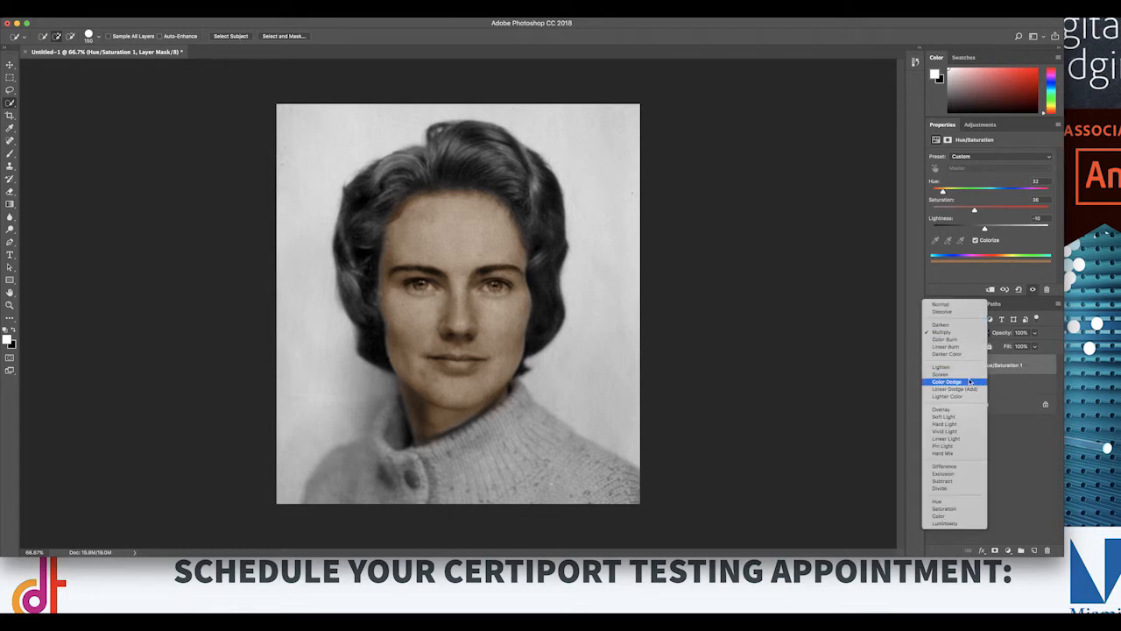
left_click(970, 374)
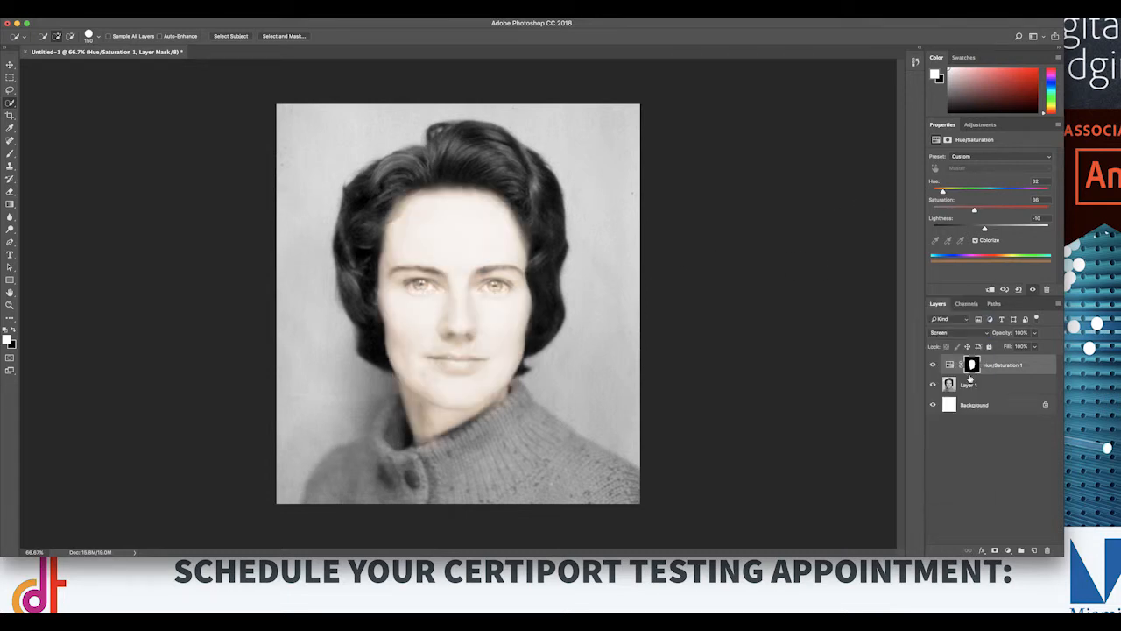
left_click(958, 333)
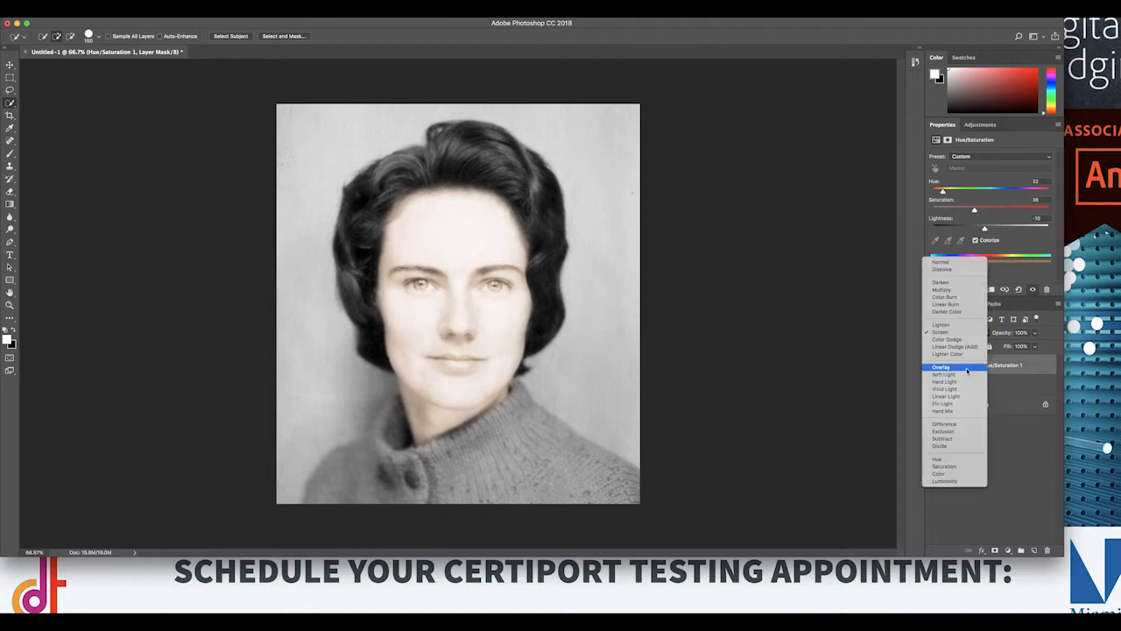
left_click(967, 368)
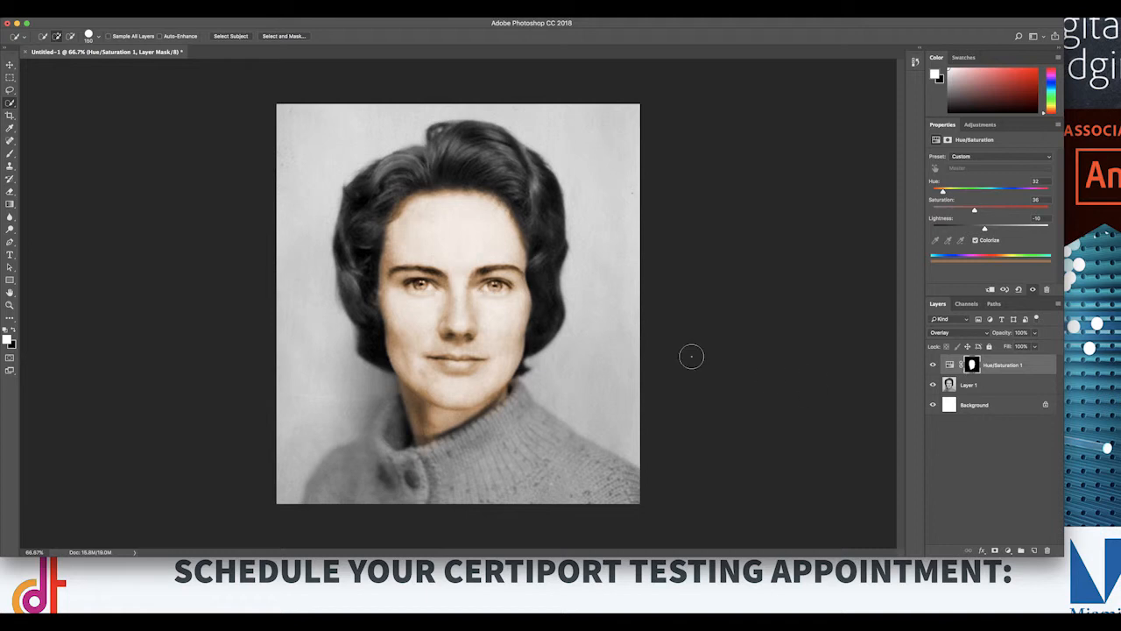
left_click(958, 335)
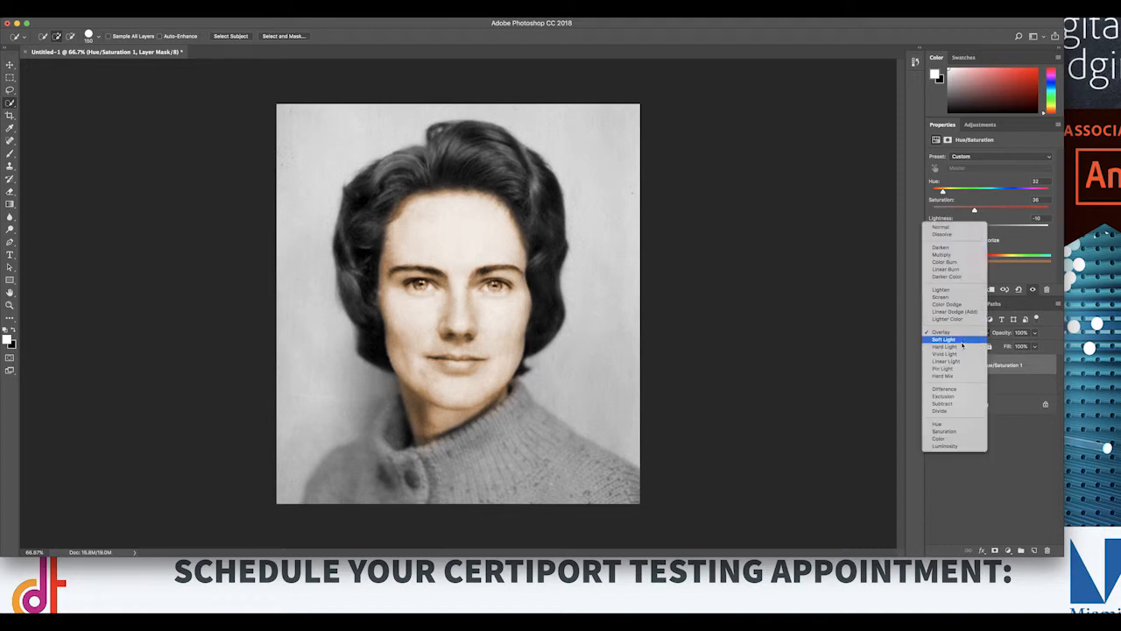
left_click(963, 346)
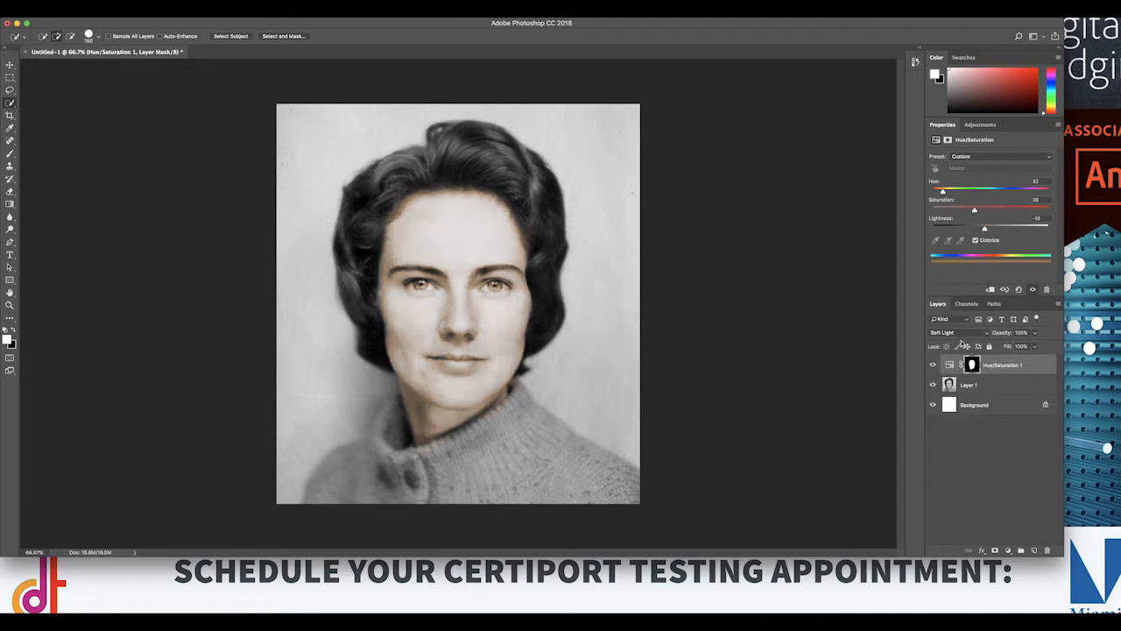
left_click_drag(976, 211, 1019, 213)
Step: Set the Hue/Saturation layer's blending mode to Color and lower its saturation to a natural skin tone
left_click(958, 335)
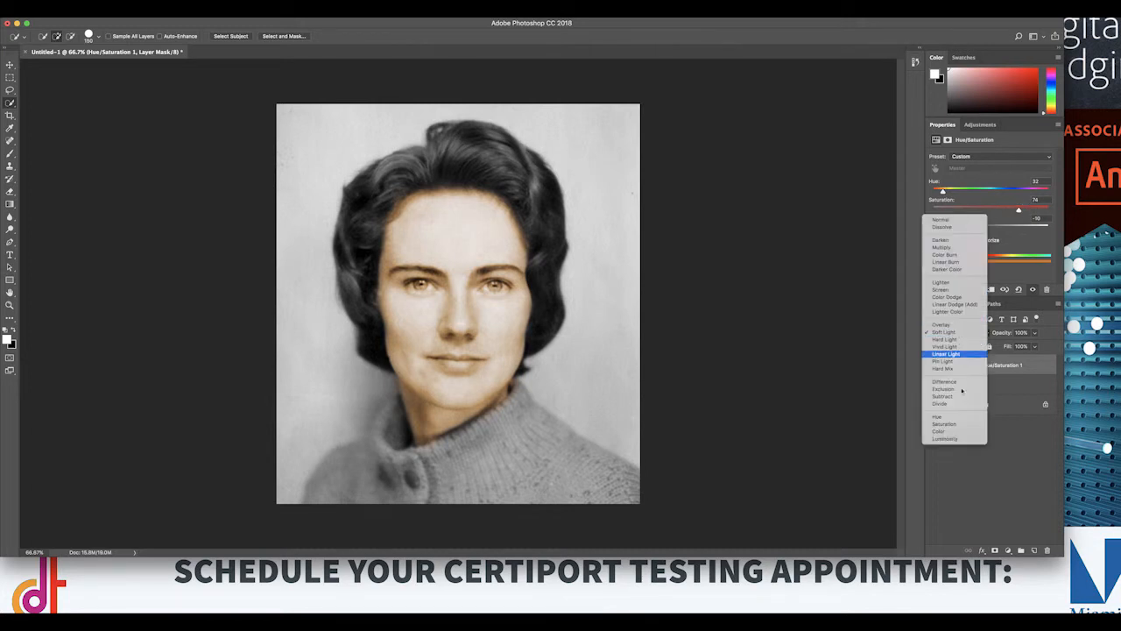
left_click(967, 431)
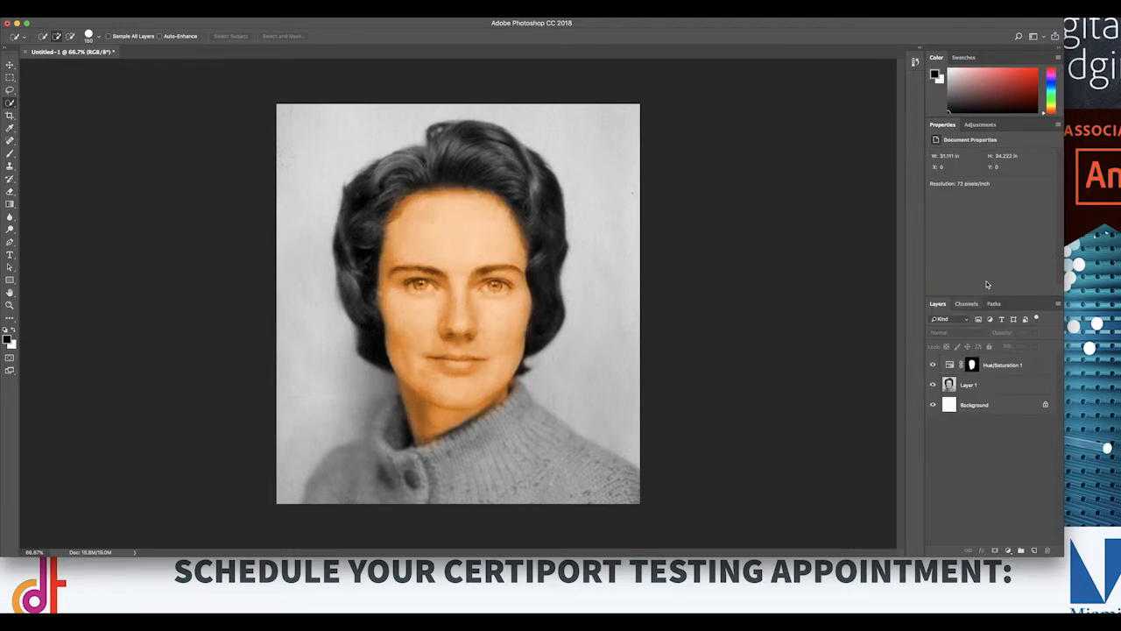
left_click(998, 368)
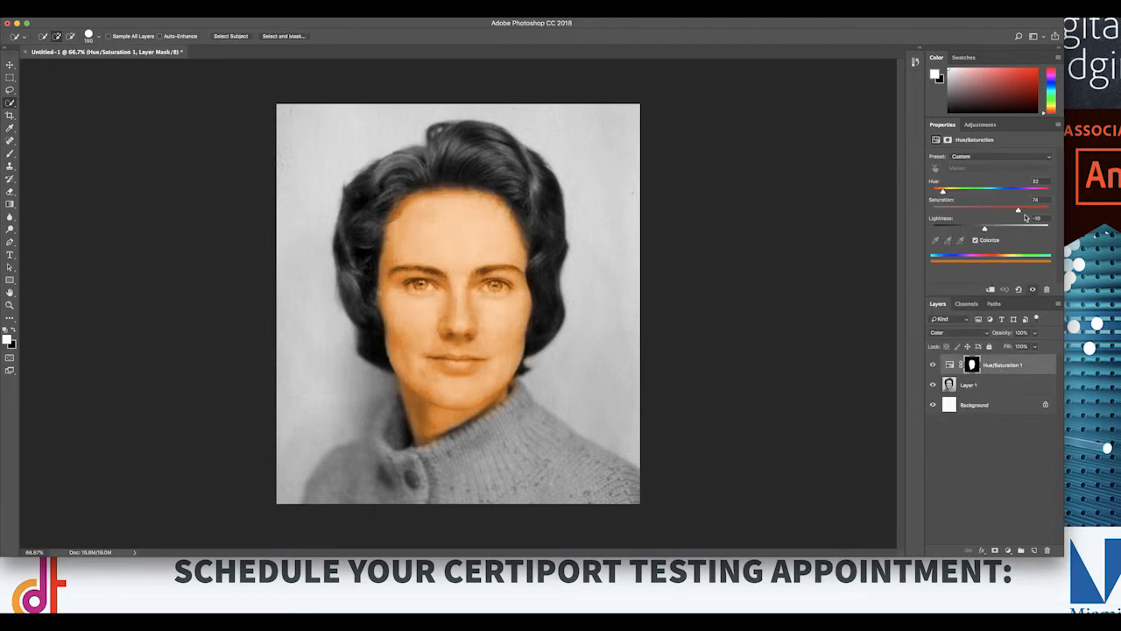
left_click_drag(1018, 210, 976, 214)
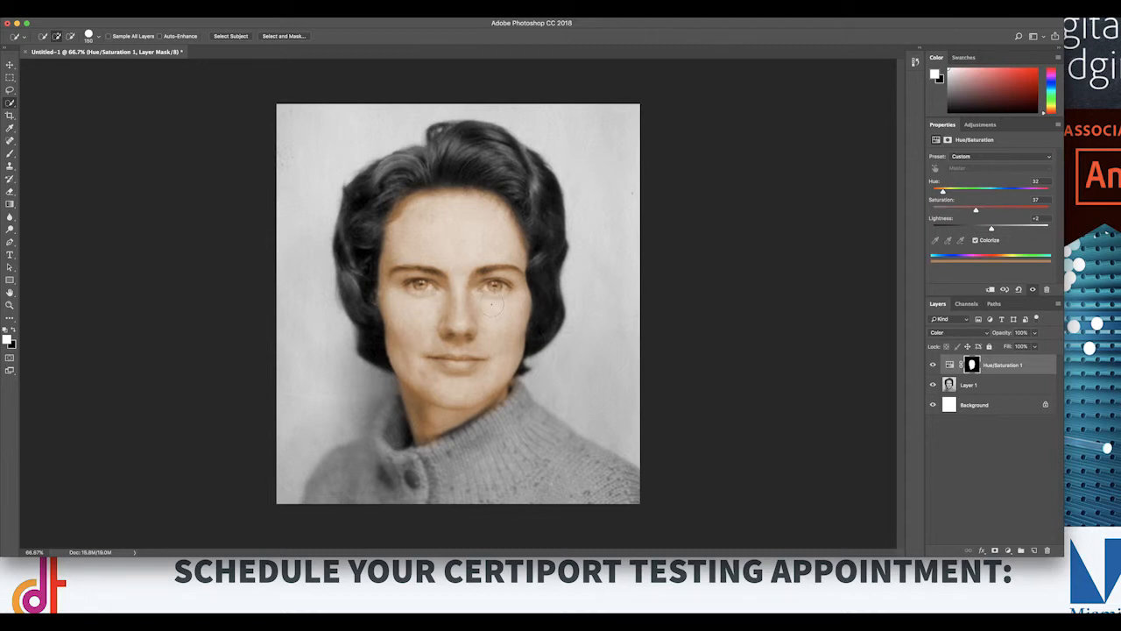
Step: Target the Hue/Saturation layer's mask and ready the Brush tool with black as the foreground color for close work on the face
left_click(973, 365)
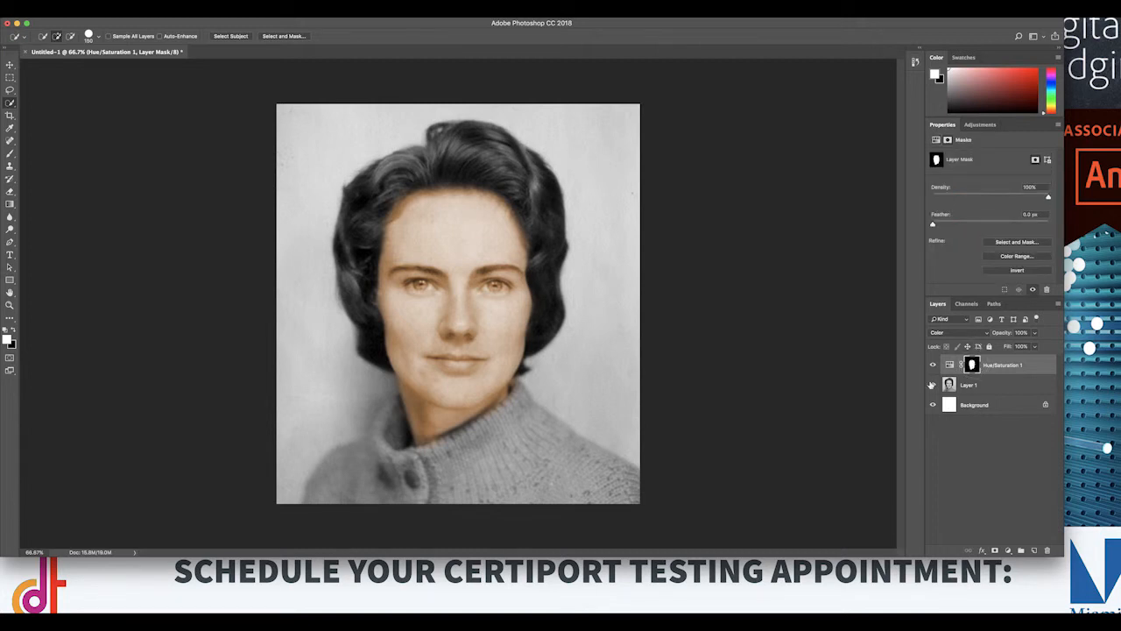
left_click(10, 154)
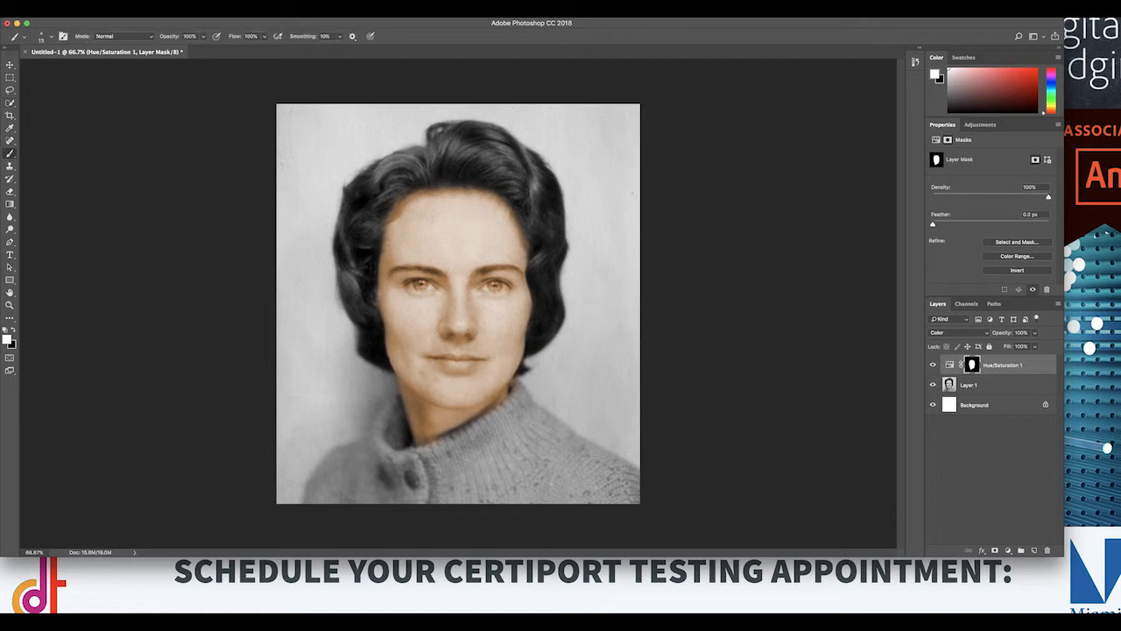
left_click(13, 331)
key("super+plus")
key("super+plus")
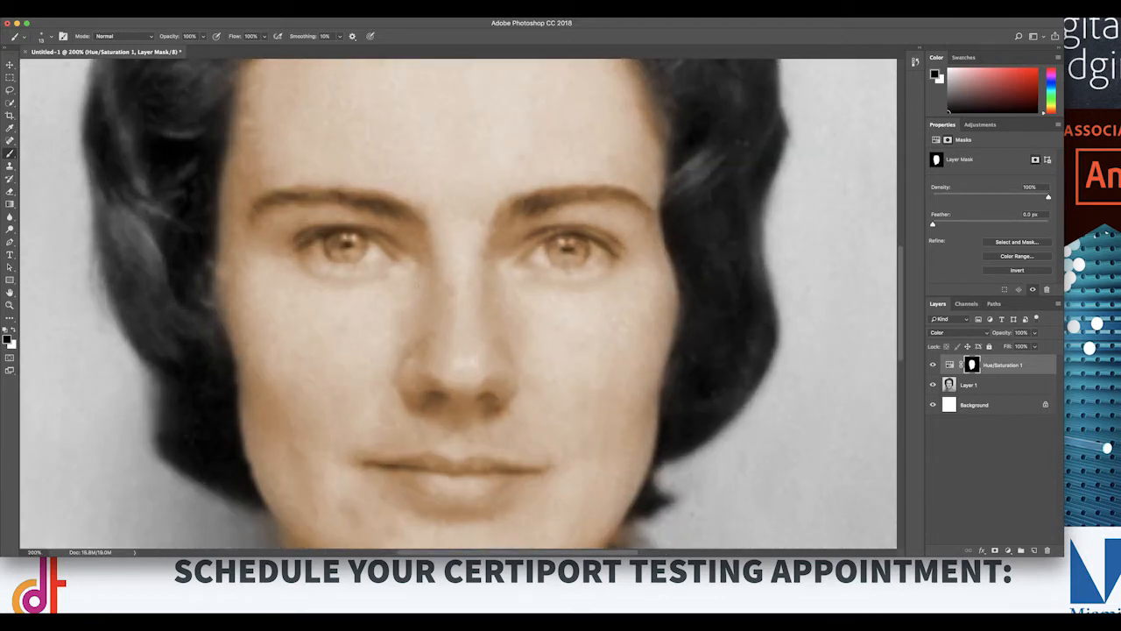
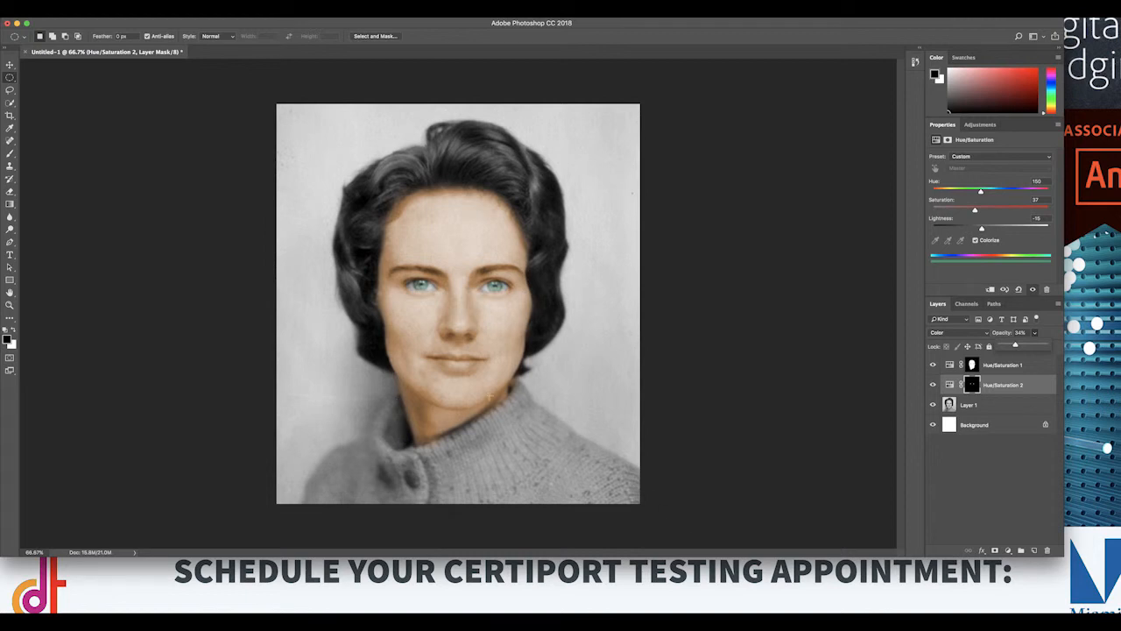
Step: Select the sweater with a freehand Lasso outline along its collar and shoulders down to the lower edge of the photo
left_click(10, 91)
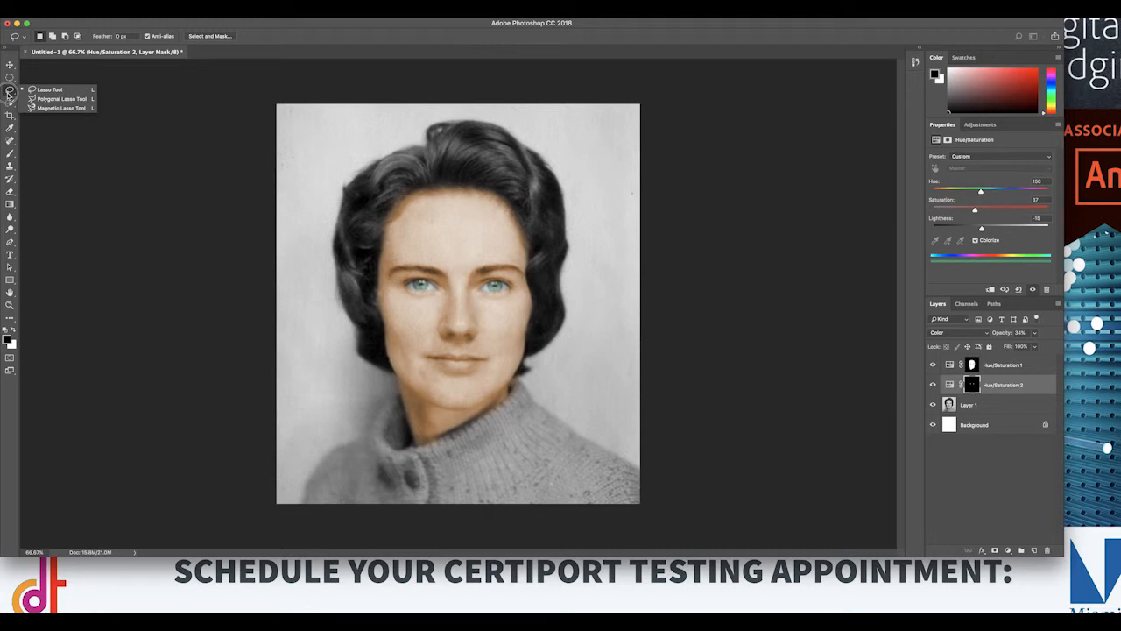
left_click(48, 90)
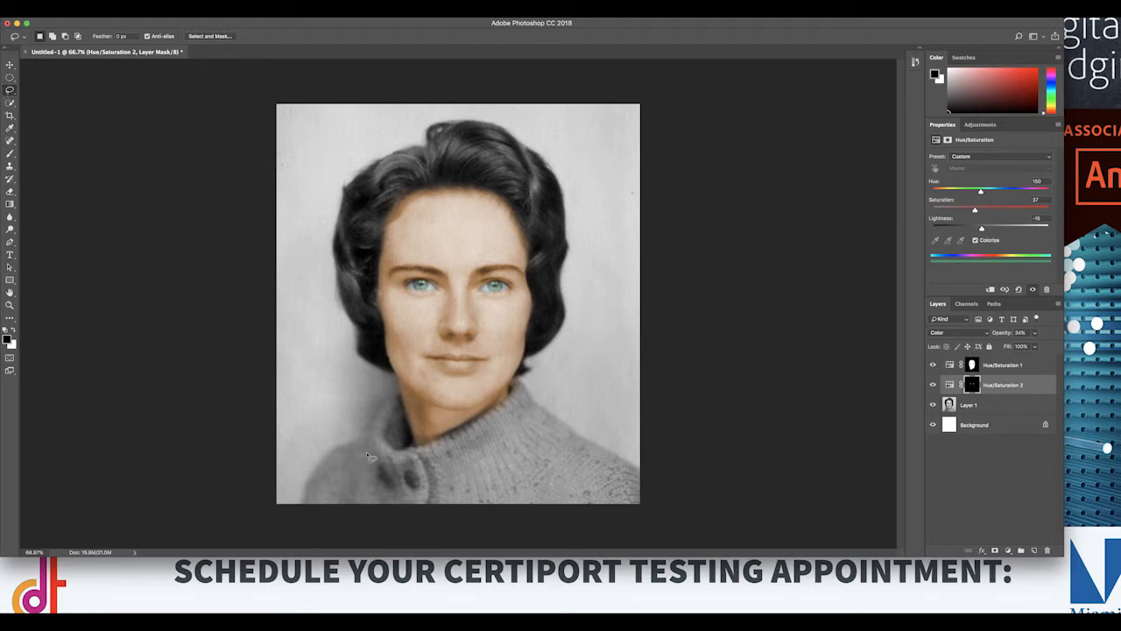
mouse_move(400, 396)
left_mouse_down()
mouse_move(296, 506)
mouse_move(327, 519)
mouse_move(618, 520)
mouse_move(645, 498)
mouse_move(638, 465)
mouse_move(568, 426)
mouse_move(519, 379)
mouse_move(505, 383)
mouse_move(497, 410)
mouse_move(410, 445)
mouse_move(399, 392)
left_mouse_up()
left_click(213, 37)
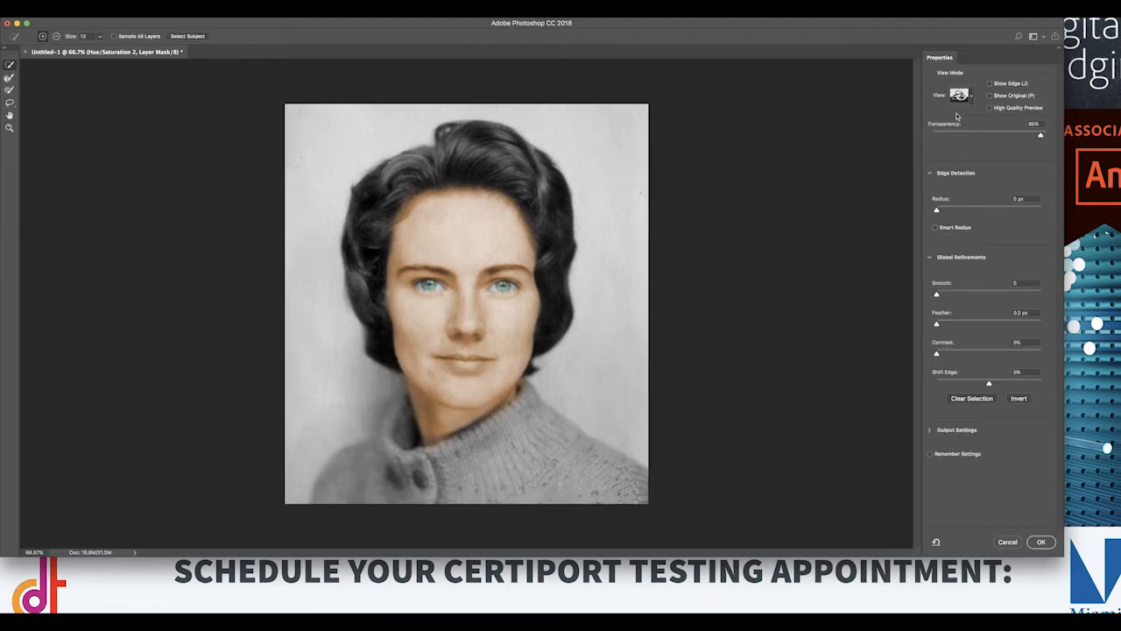
left_click(1008, 542)
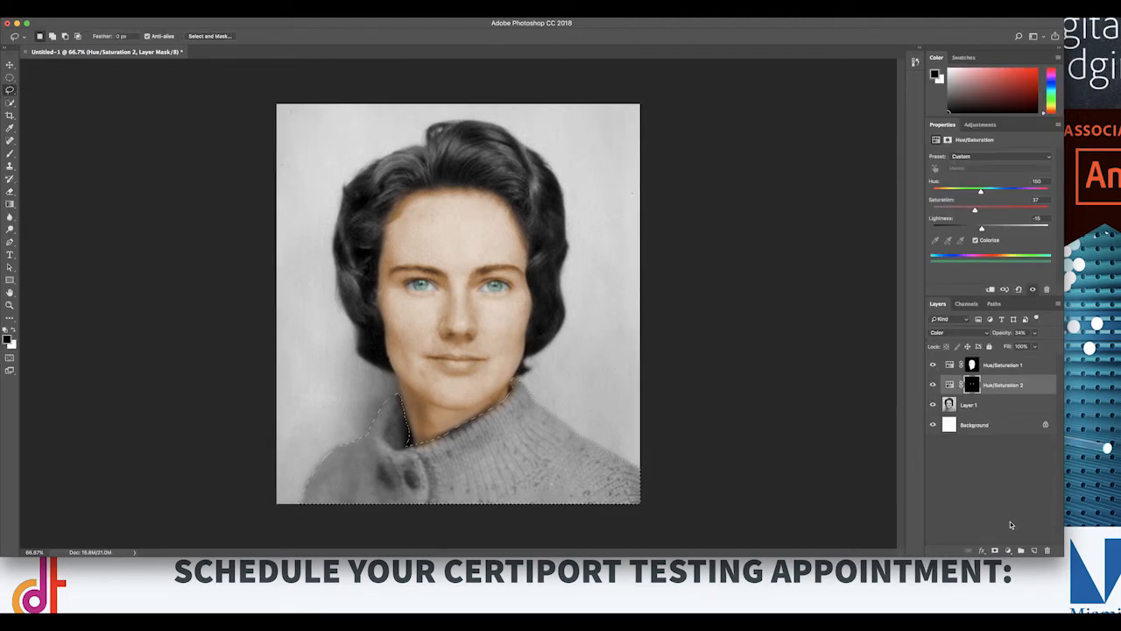
Step: Refine the sweater selection on Layer 1 in Select and Mask with a feather of about 7.6 px and slight smoothing
left_click(996, 406)
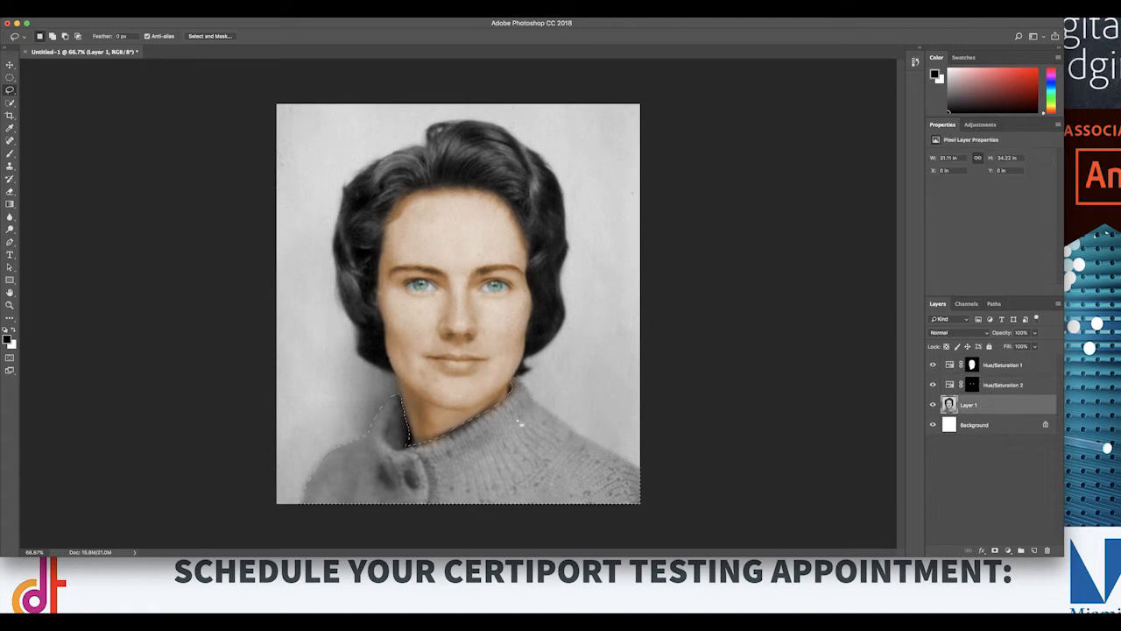
left_click(209, 36)
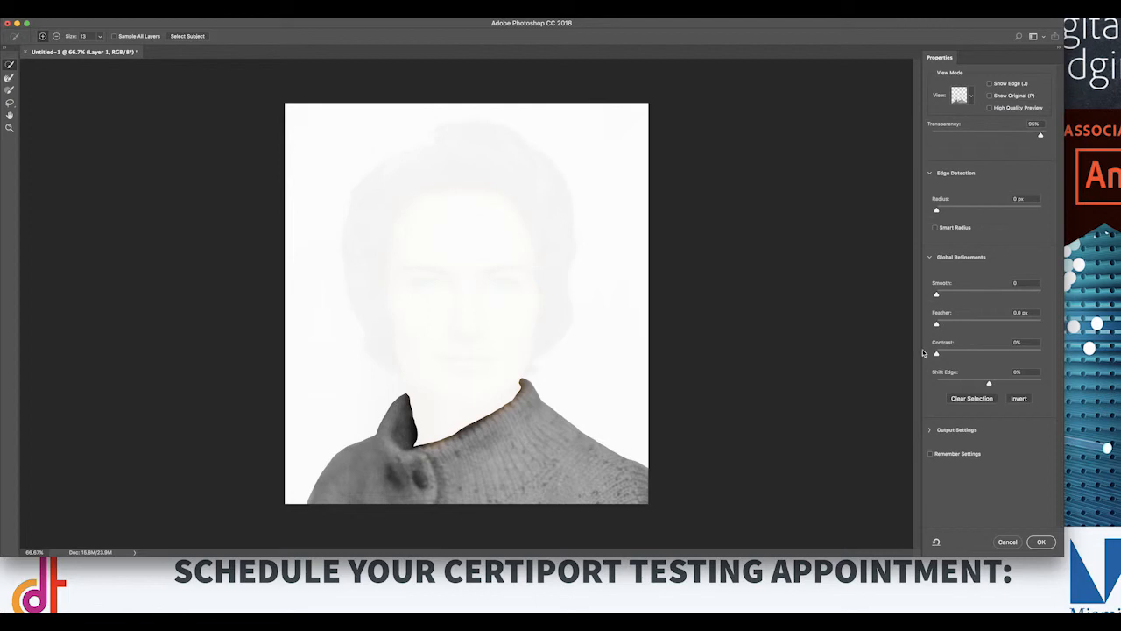
left_click_drag(936, 324, 972, 326)
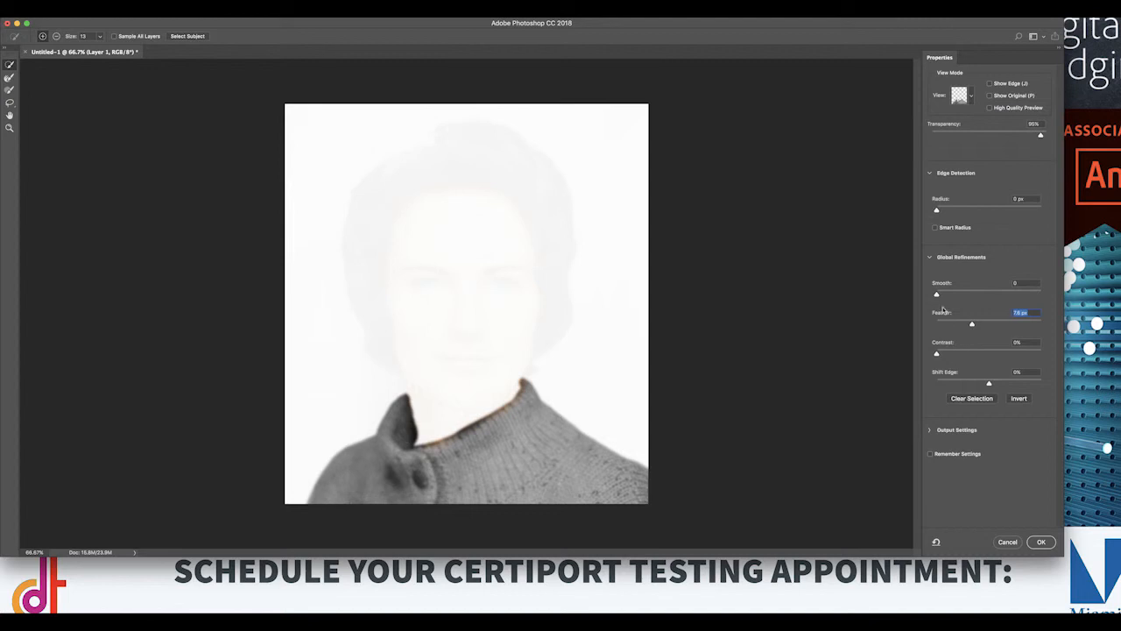
left_click_drag(936, 296, 943, 296)
left_click(1040, 541)
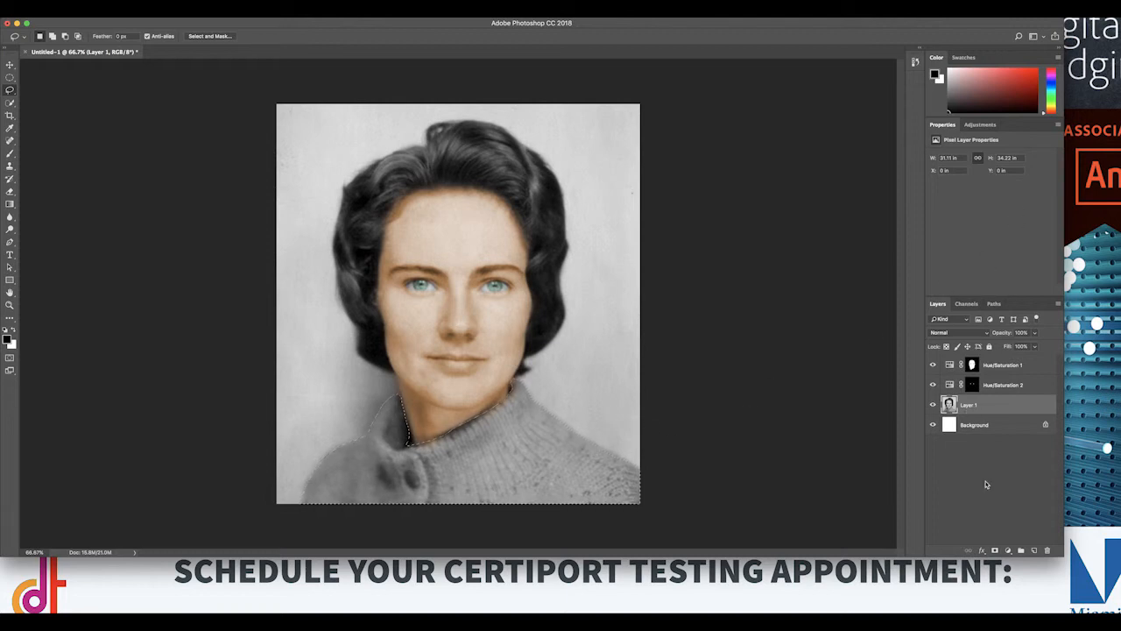
Step: Colorize the sweater with a Hue/Saturation layer at hue 284, saturation 34 and lightness +17, blended in Color mode
left_click(1008, 550)
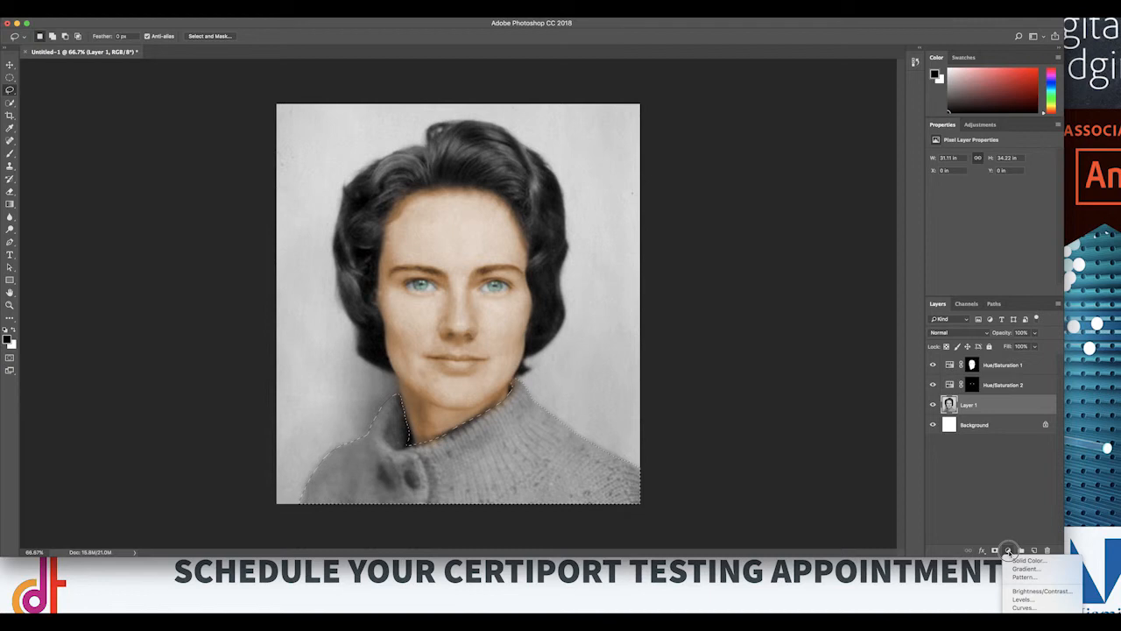
mouse_move(1027, 613)
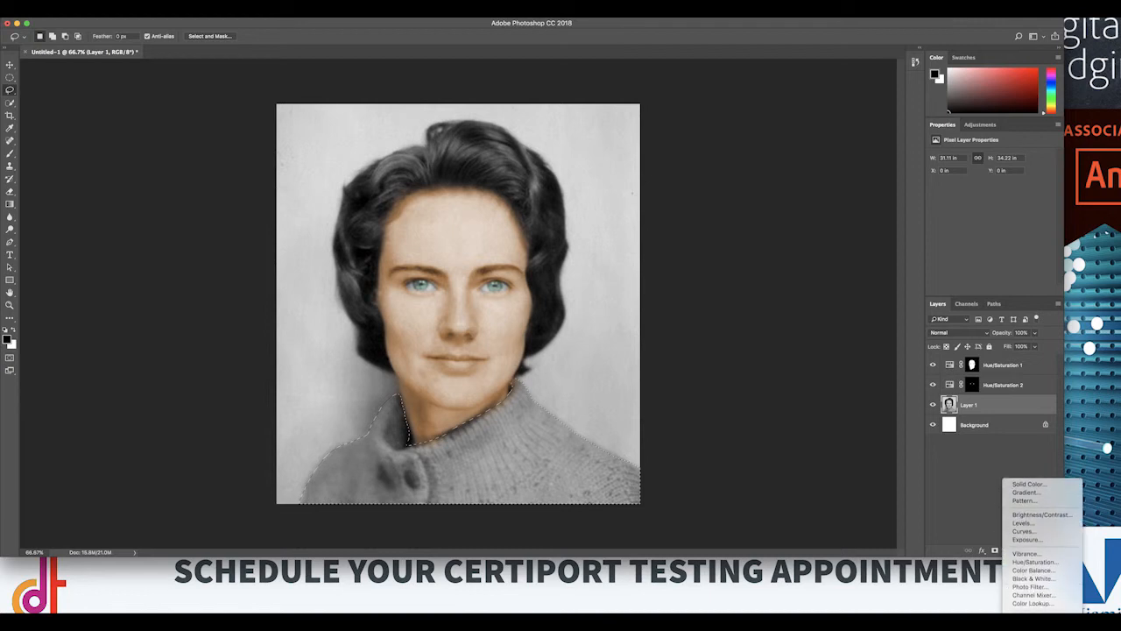
left_click(1032, 562)
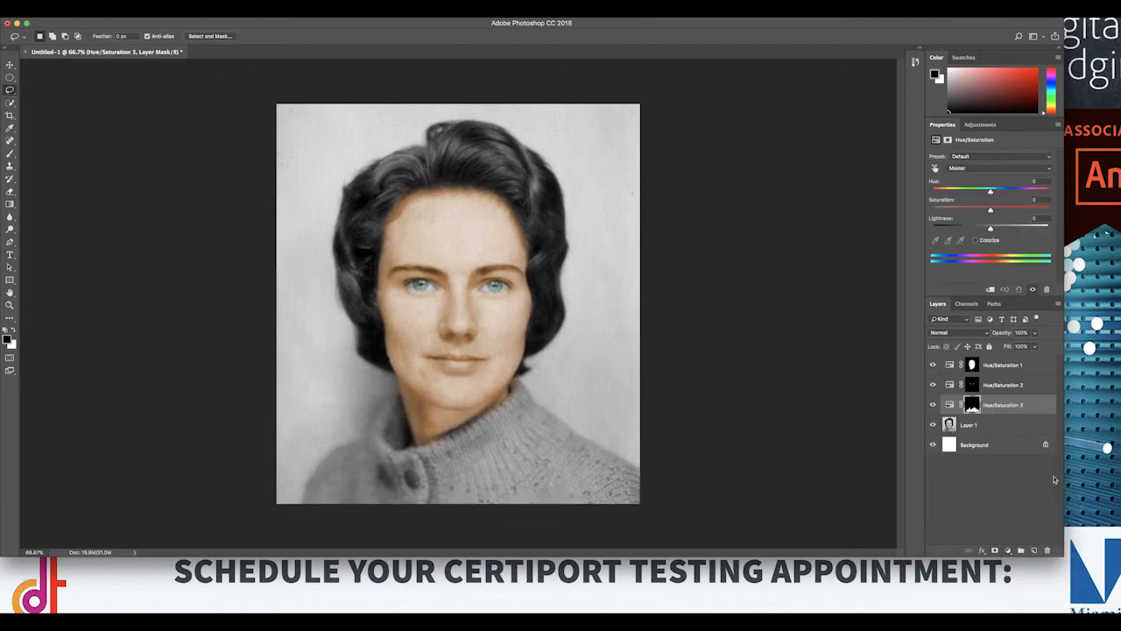
left_click(976, 240)
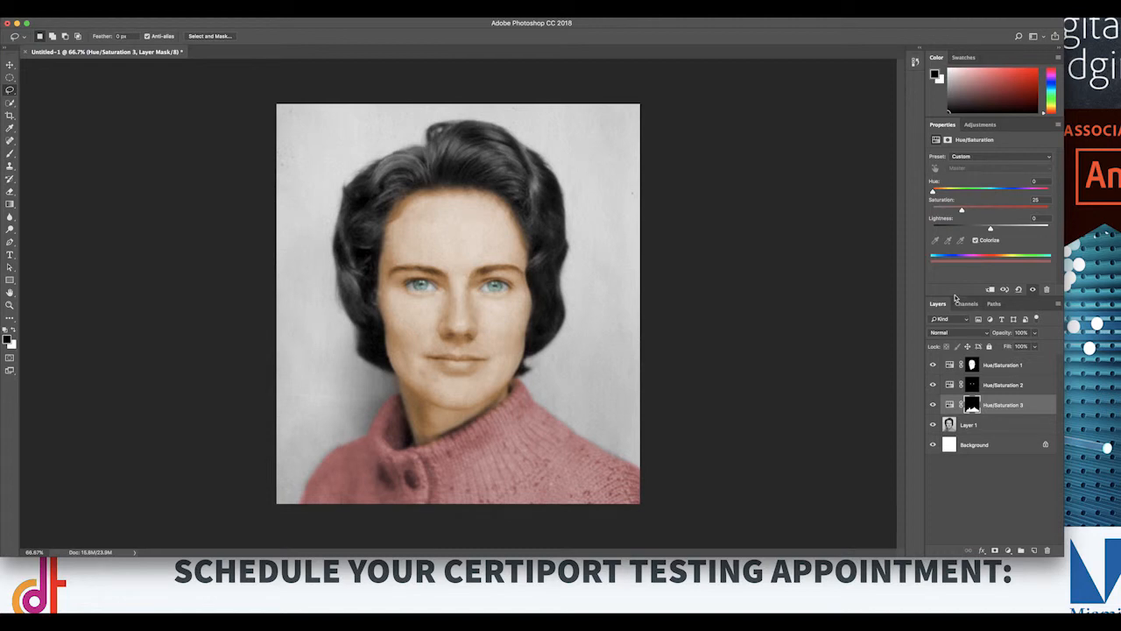
left_click_drag(967, 194, 1026, 201)
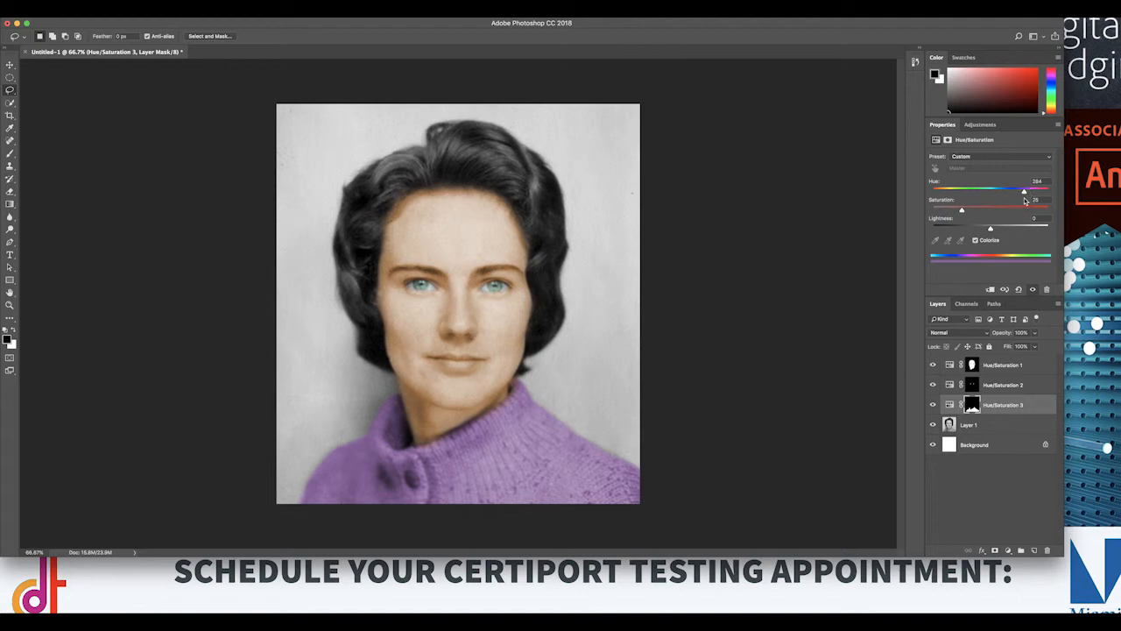
left_click_drag(962, 211, 1000, 230)
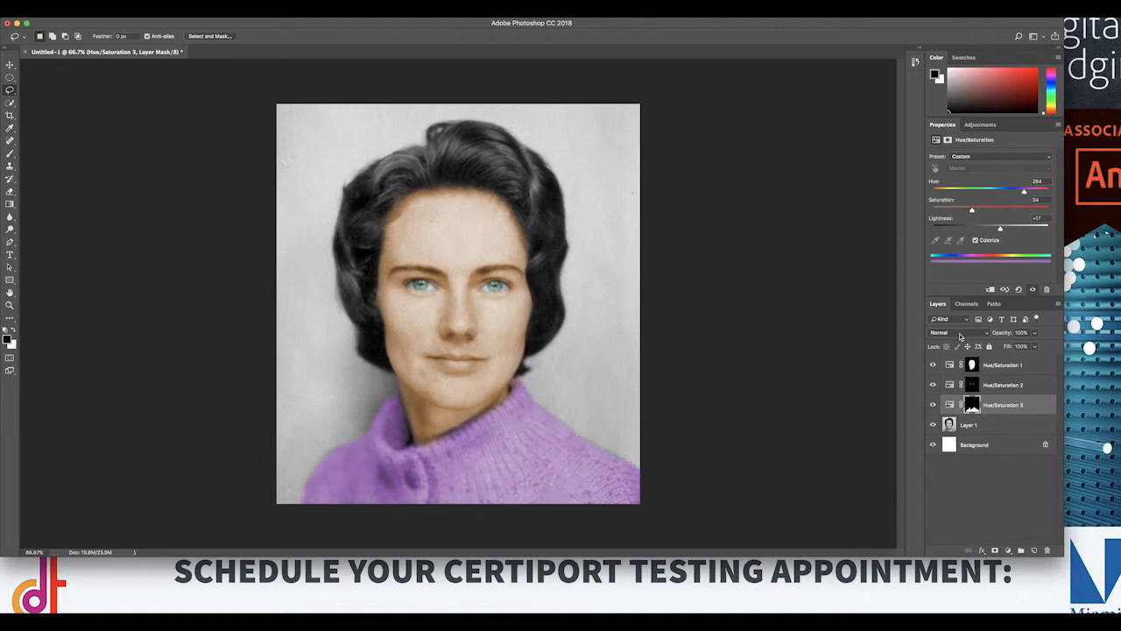
left_click(960, 334)
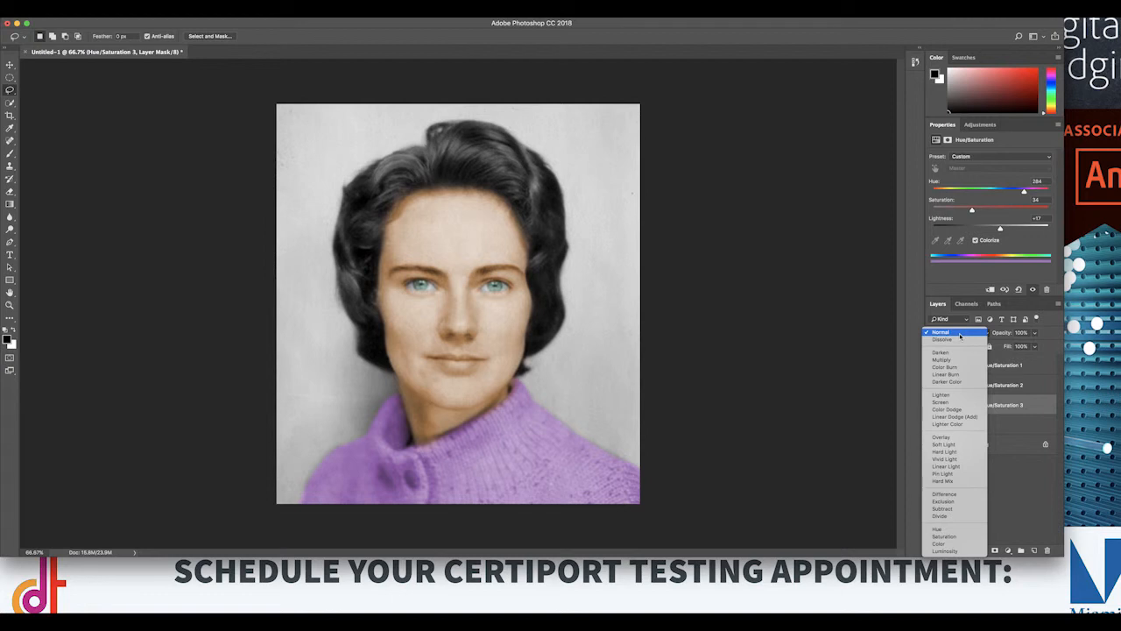
left_click(962, 544)
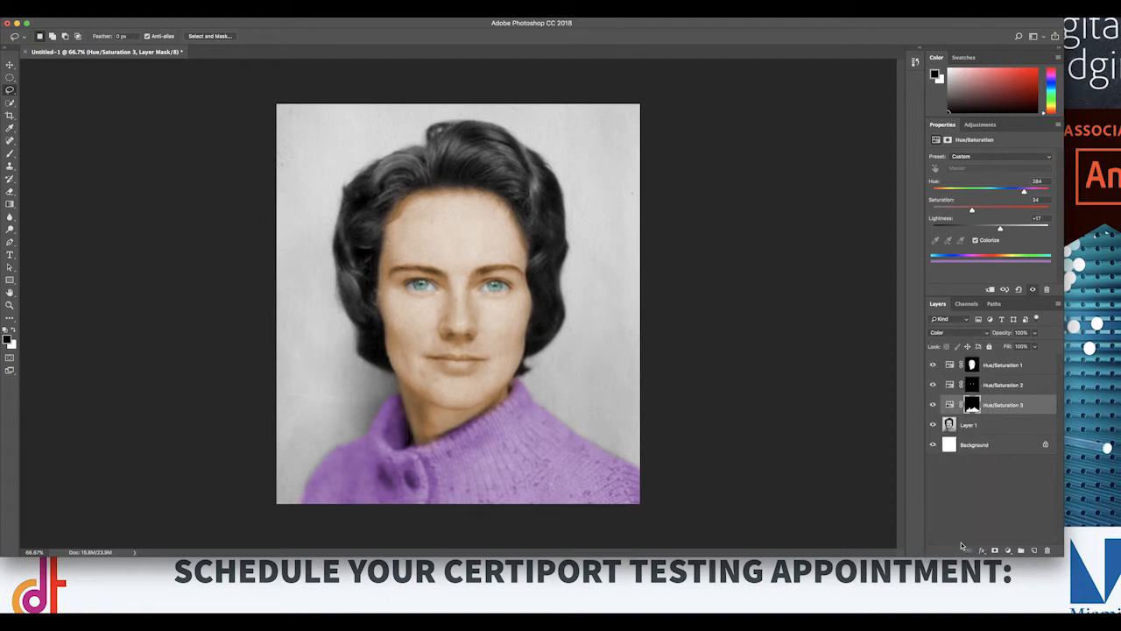
Step: Review the sweater adjustment layer's Hue/Saturation settings and its layer mask properties
left_click(996, 429)
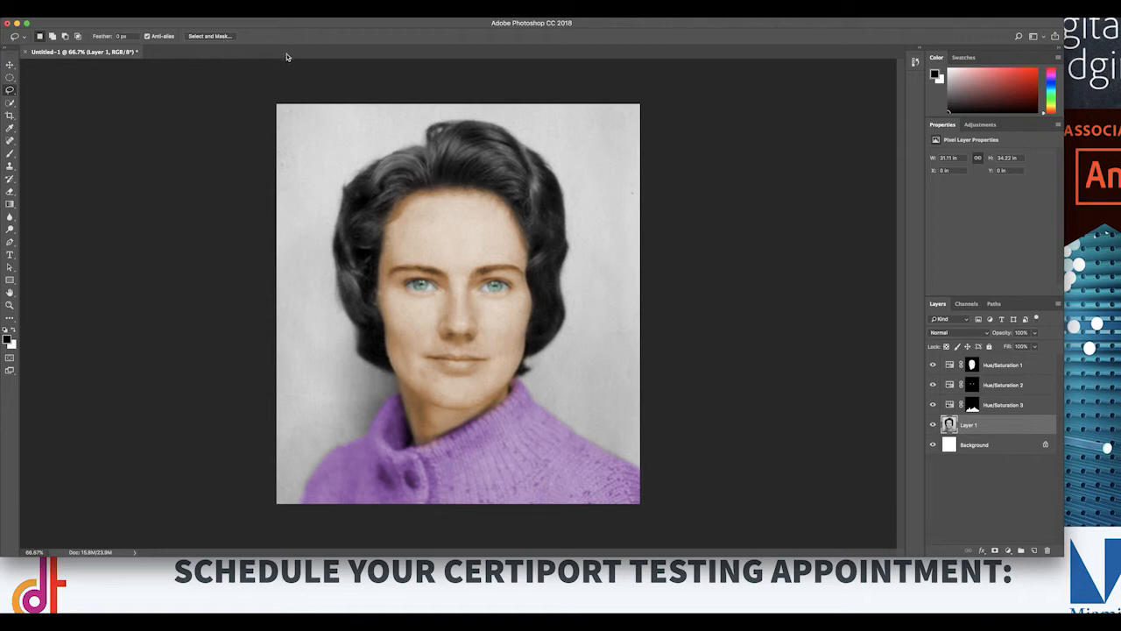
left_click(1008, 550)
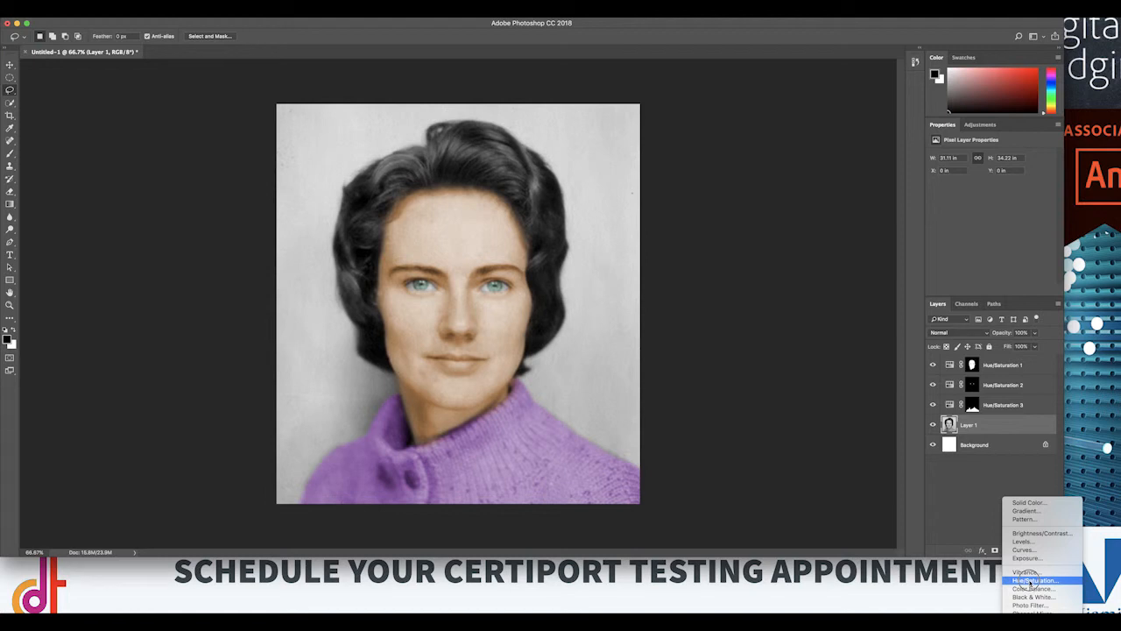
left_click(982, 490)
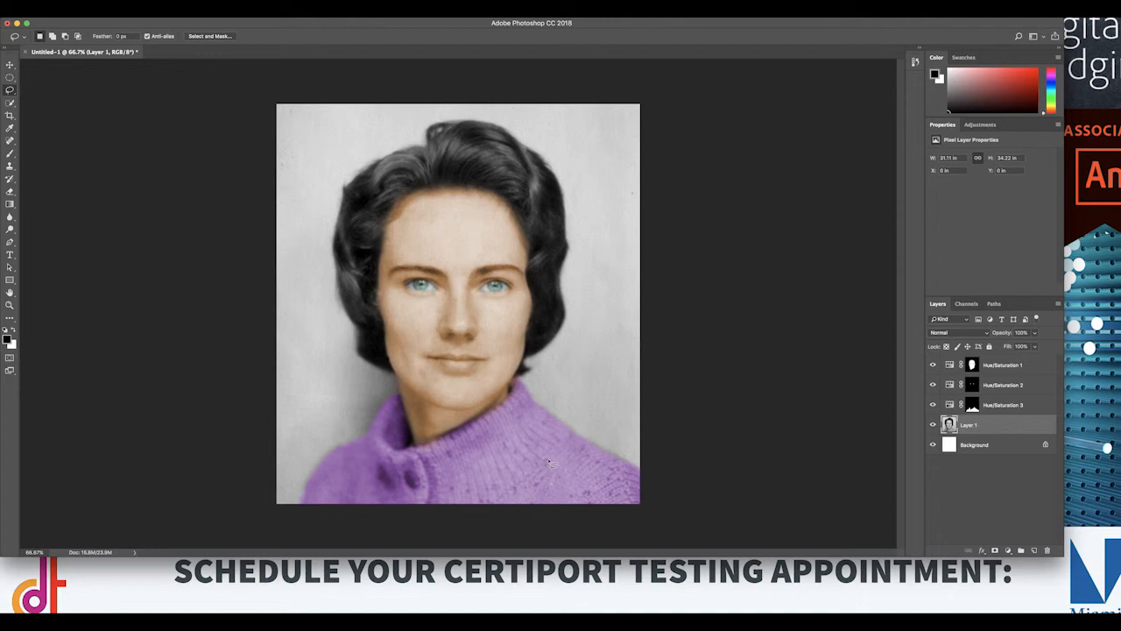
left_click(950, 405)
left_click(950, 406)
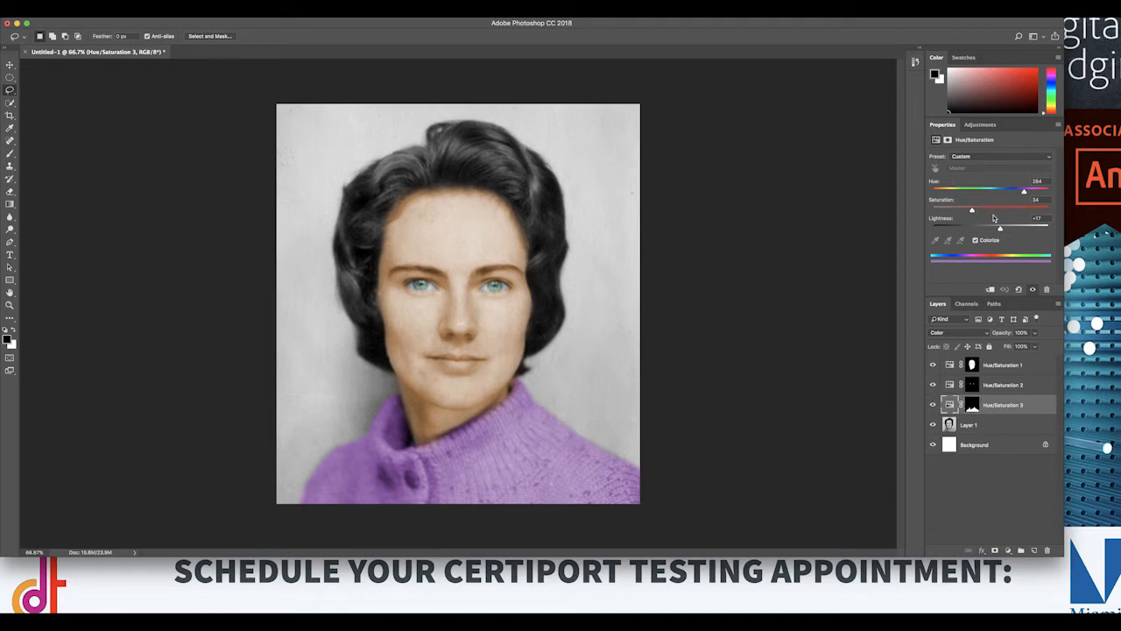
left_click(972, 405)
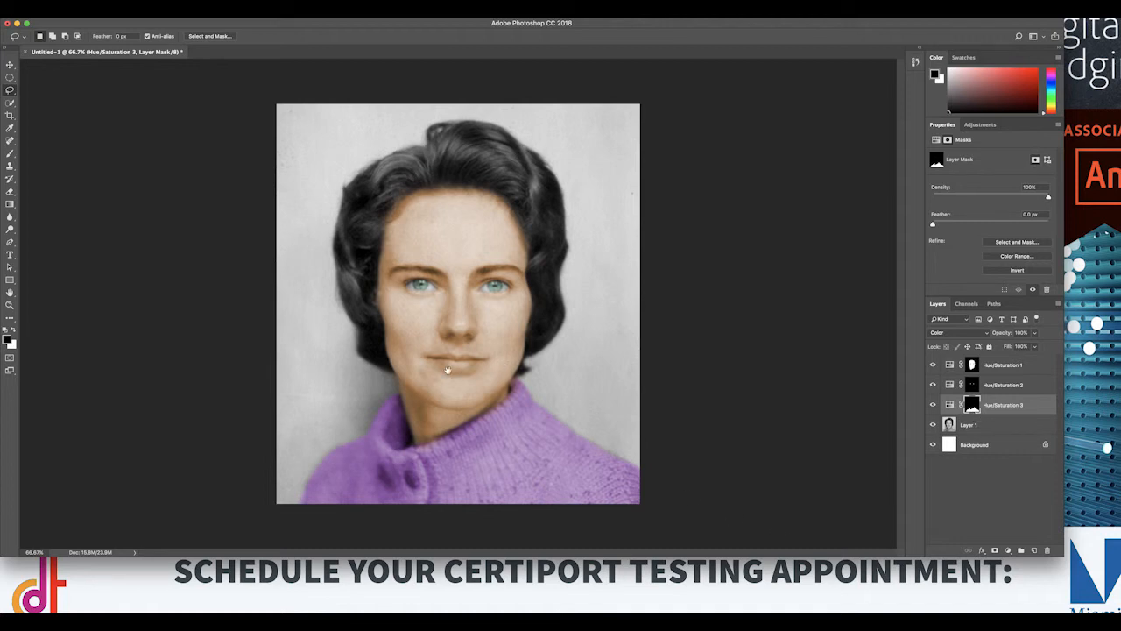
Step: Select the lips on Layer 1 with the Lasso tool and feather the selection about 4.3 px in Select and Mask
left_click_drag(447, 368, 509, 351)
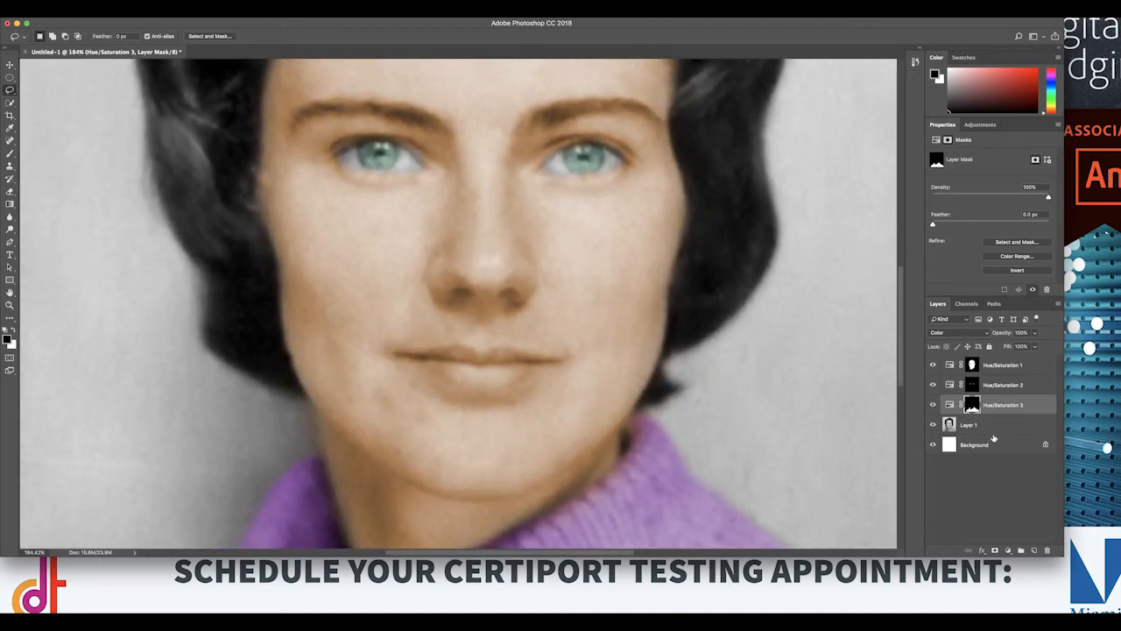
left_click(991, 427)
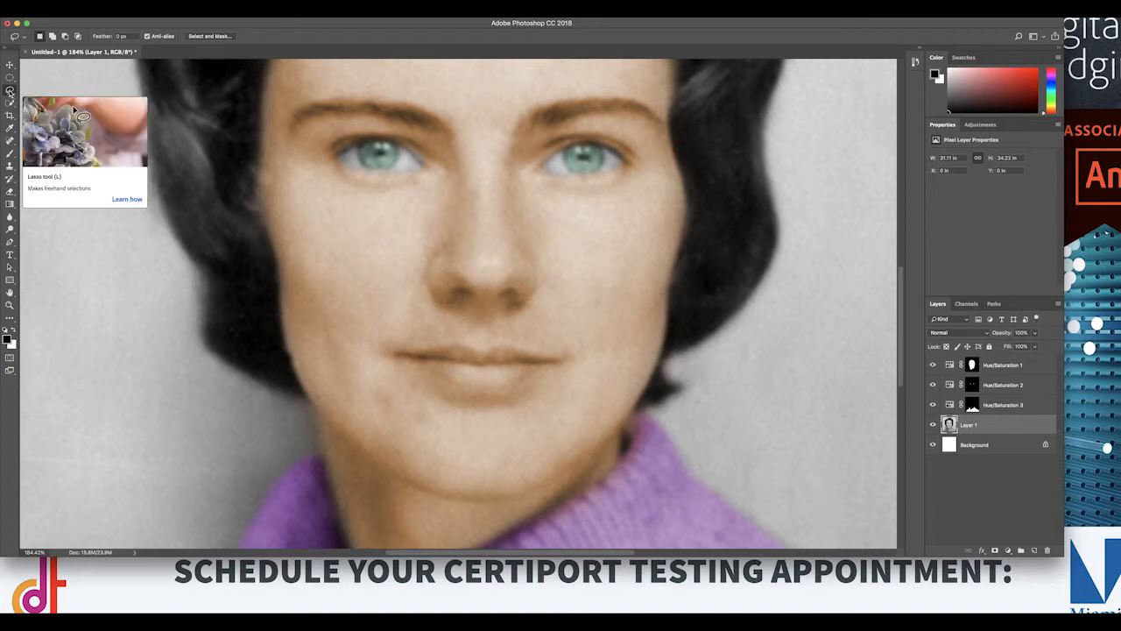
mouse_move(394, 355)
left_mouse_down()
mouse_move(501, 344)
mouse_move(566, 360)
mouse_move(536, 380)
mouse_move(455, 389)
mouse_move(362, 355)
mouse_move(394, 353)
left_mouse_up()
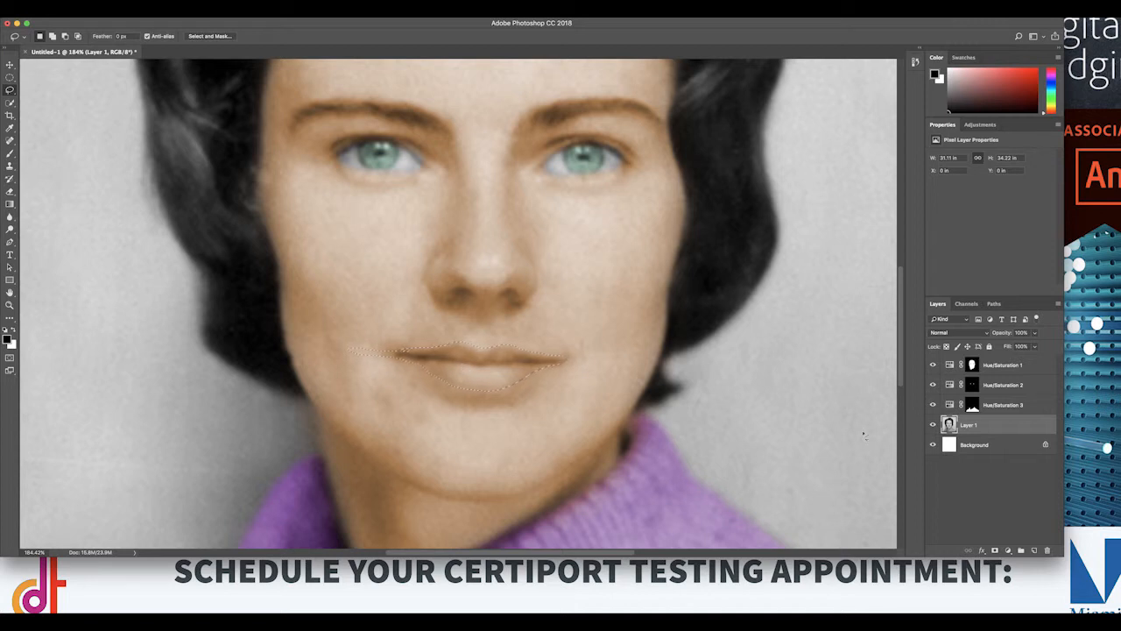
left_click(208, 37)
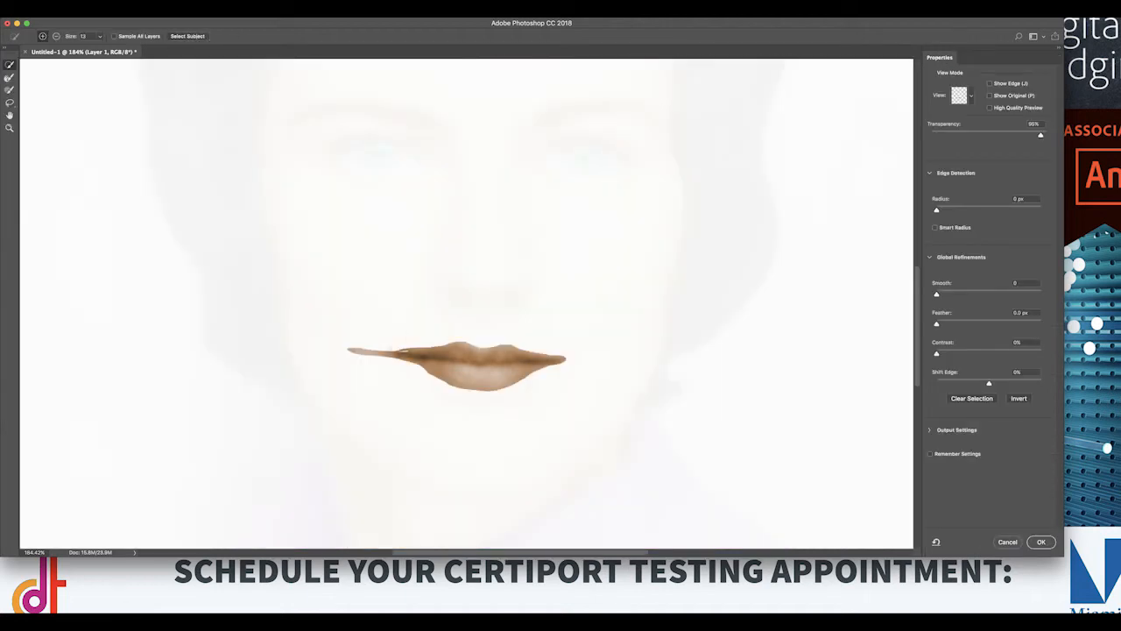
left_click_drag(936, 323, 960, 325)
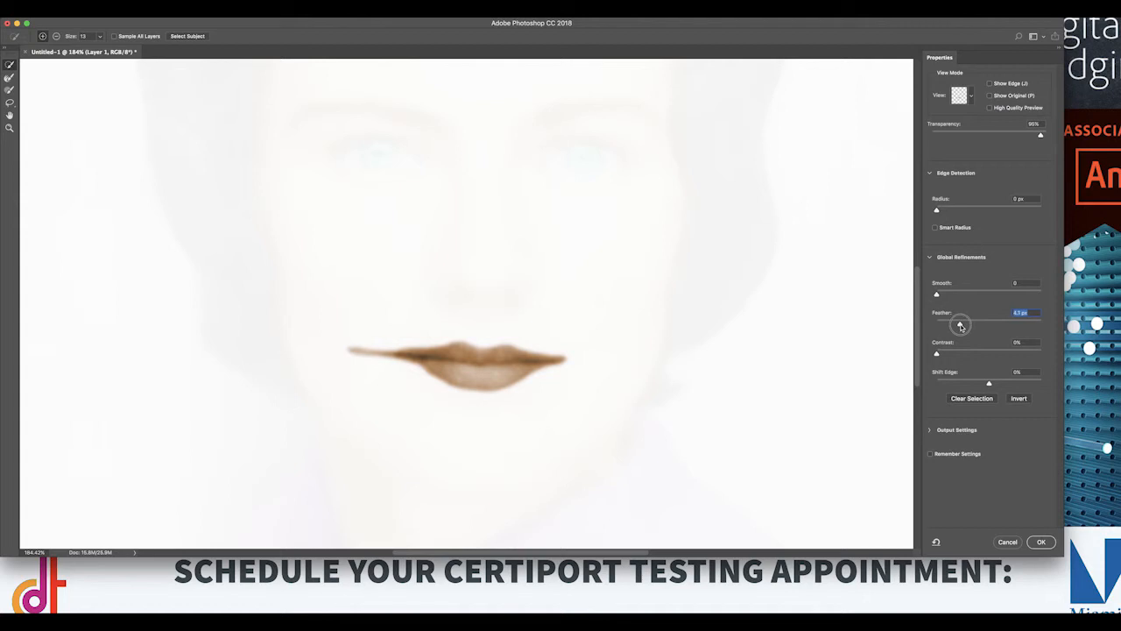
left_click(1041, 541)
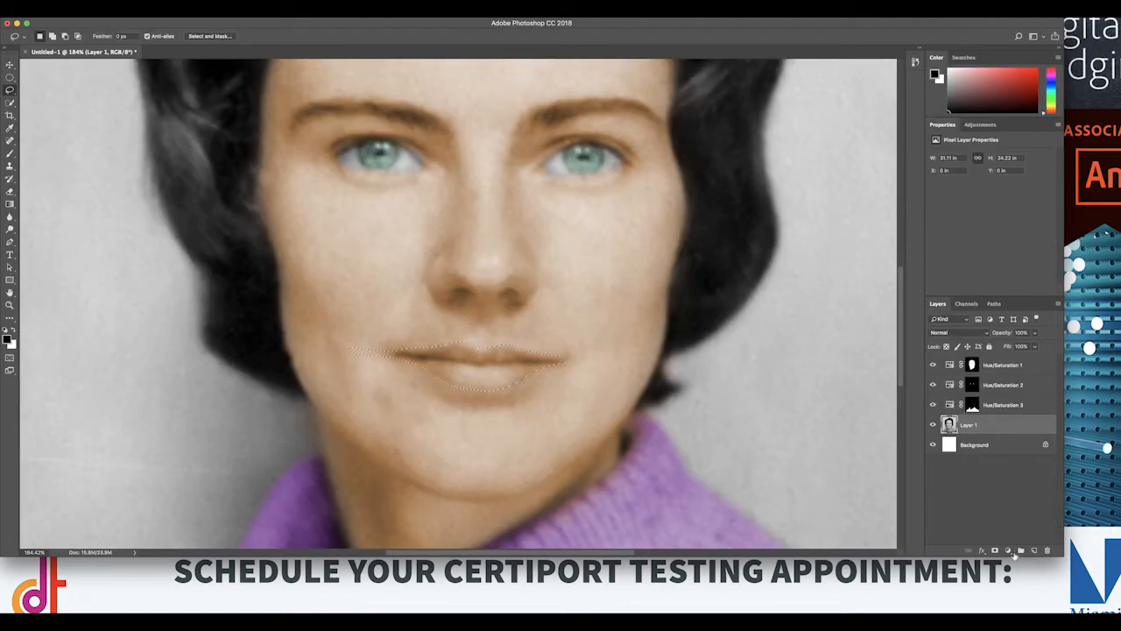
Step: Add a Hue/Saturation layer for the lips with Colorize on, hue 328, saturation 82 and lightness +27
left_click(1008, 553)
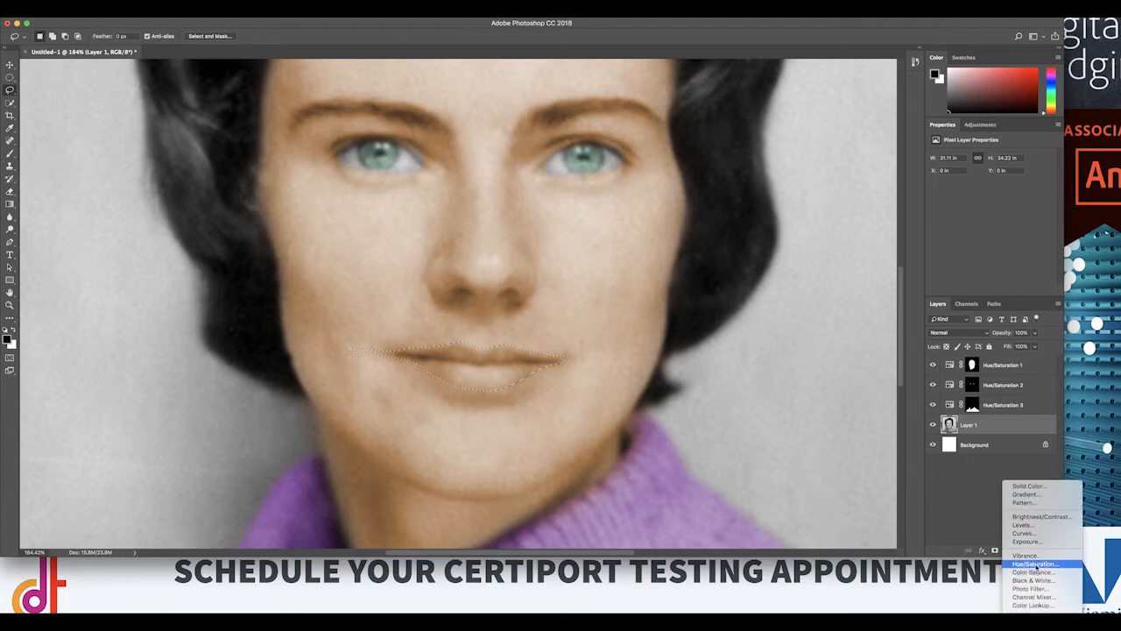
left_click(1037, 564)
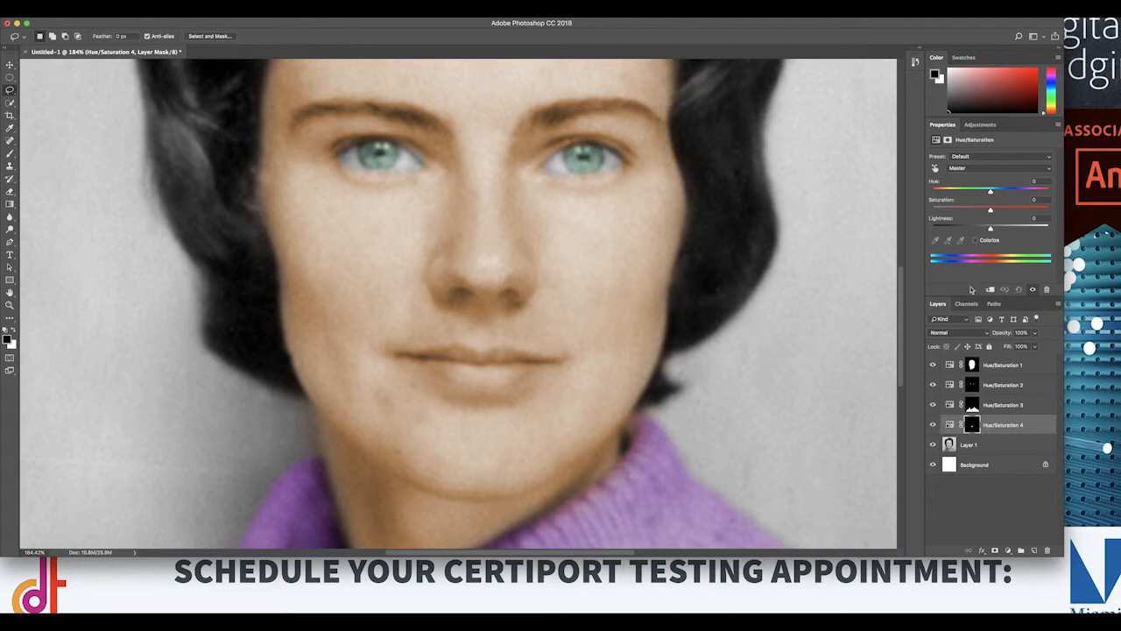
left_click(978, 241)
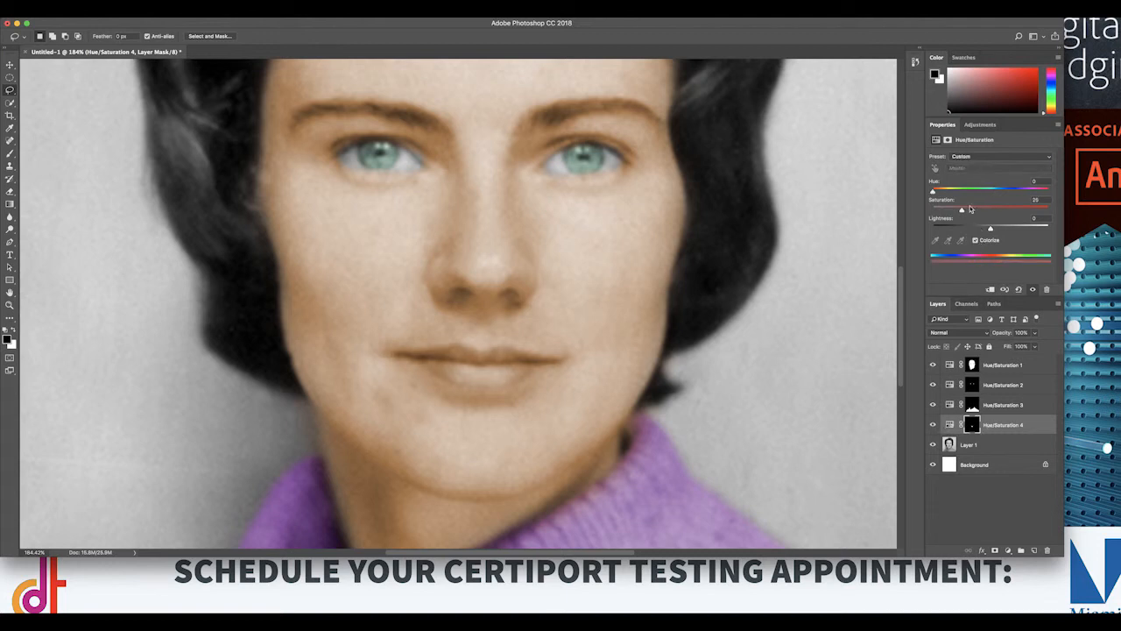
left_click_drag(934, 191, 1040, 190)
left_click_drag(966, 214, 999, 213)
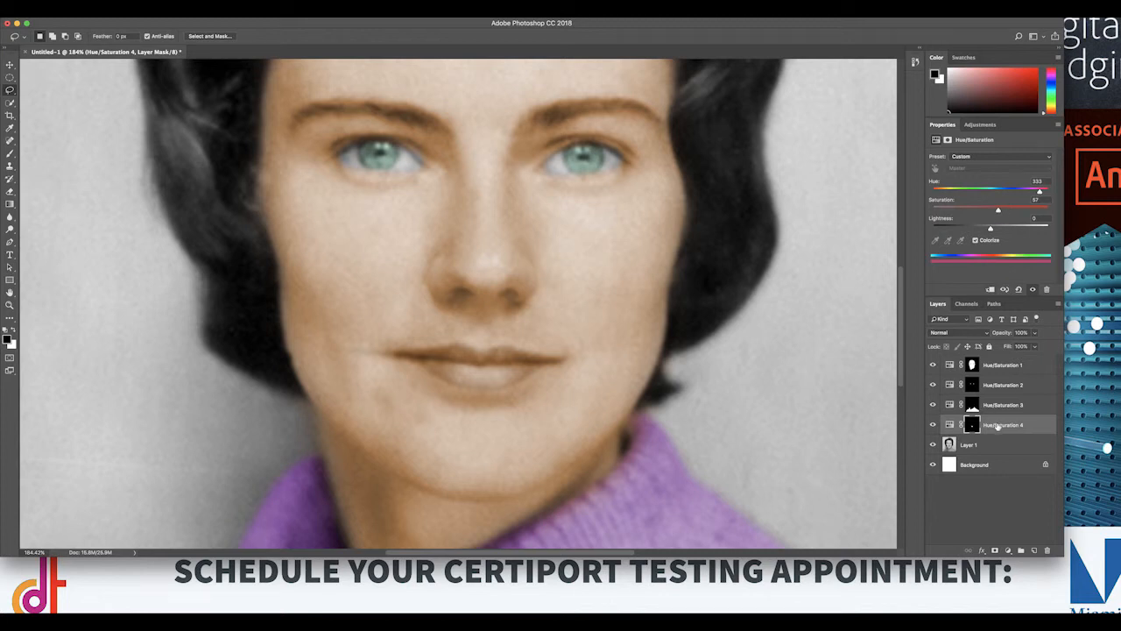
left_click_drag(991, 229, 1005, 228)
mouse_move(1035, 191)
left_mouse_down()
mouse_move(977, 192)
mouse_move(1040, 192)
left_mouse_up()
left_click(1029, 209)
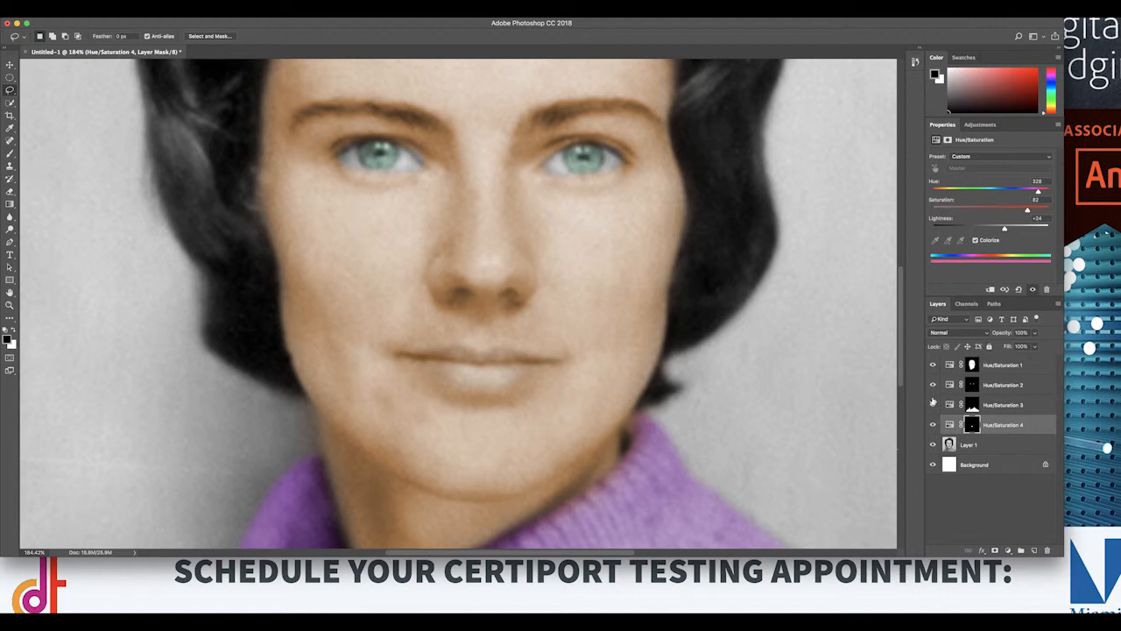
mouse_move(1005, 228)
left_mouse_down()
mouse_move(1038, 229)
mouse_move(1007, 230)
left_mouse_up()
Step: Rename the Hue/Saturation 1 layer as skintone
left_click(1012, 369)
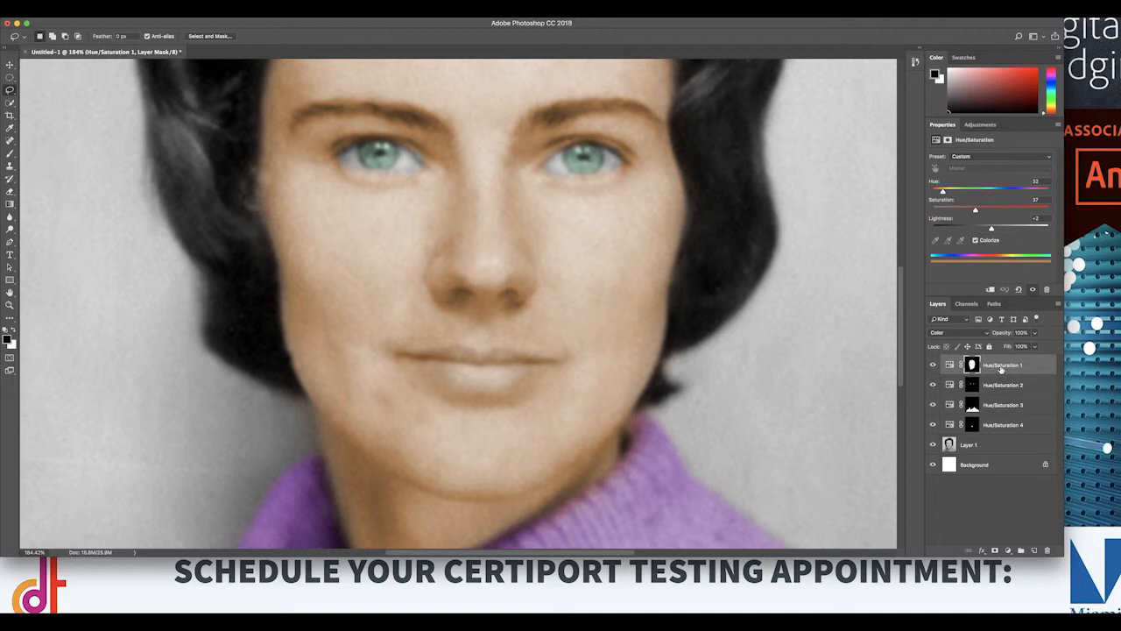
double_click(1001, 369)
type("S")
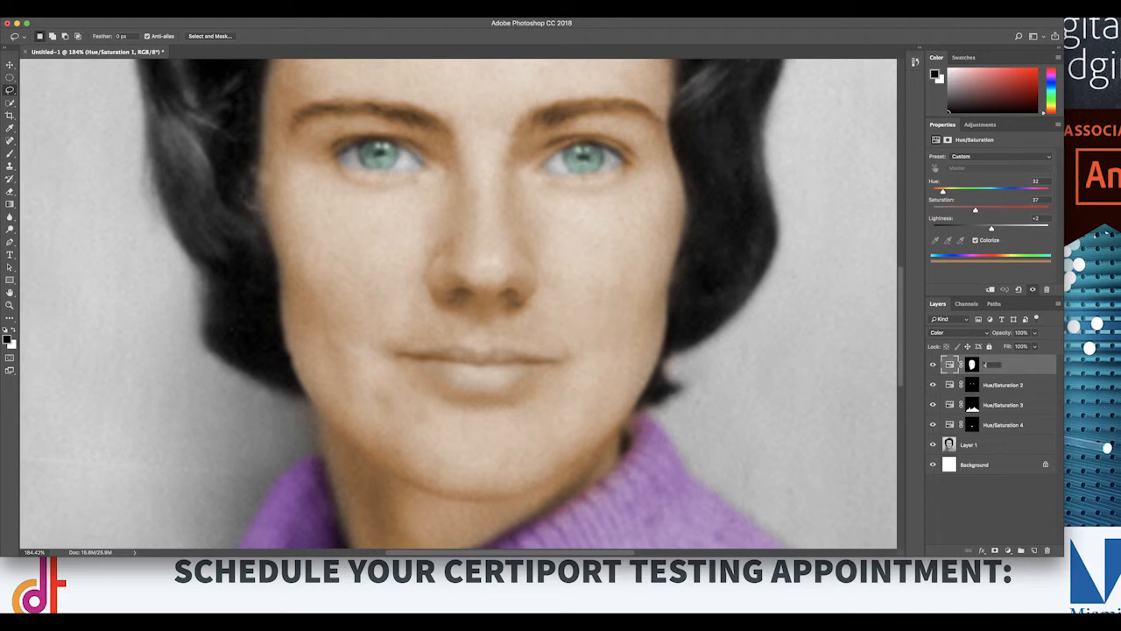
type("kintone")
key("Return")
Step: Rename the Hue/Saturation 2 layer as eyes and the Hue/Saturation 3 layer as sweater
double_click(1003, 384)
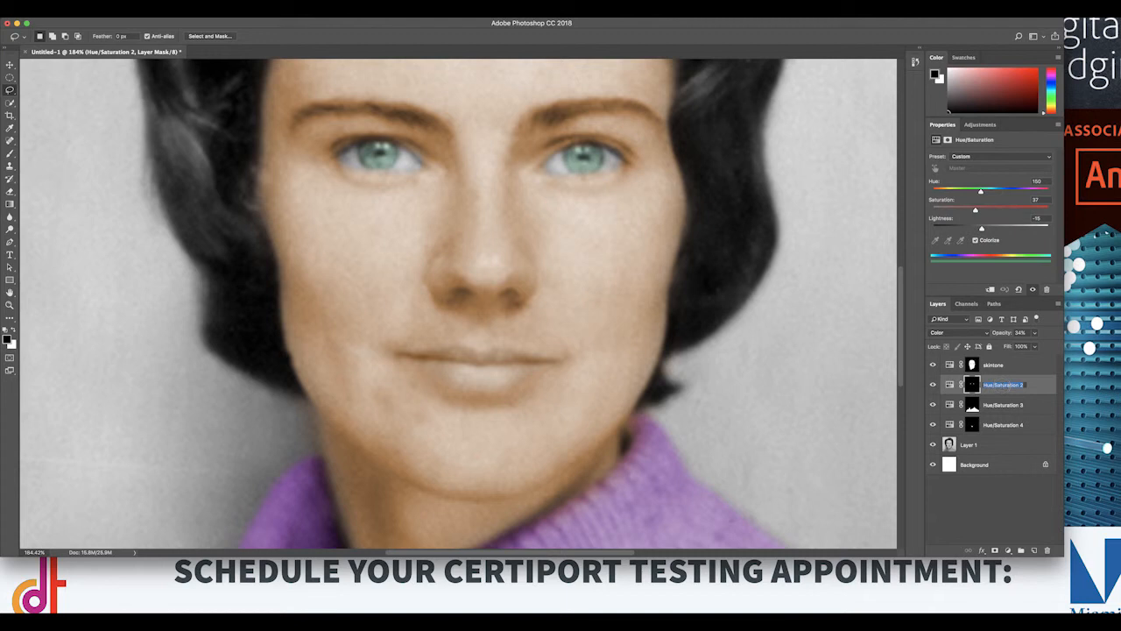
type("m")
type("yes")
key("Return")
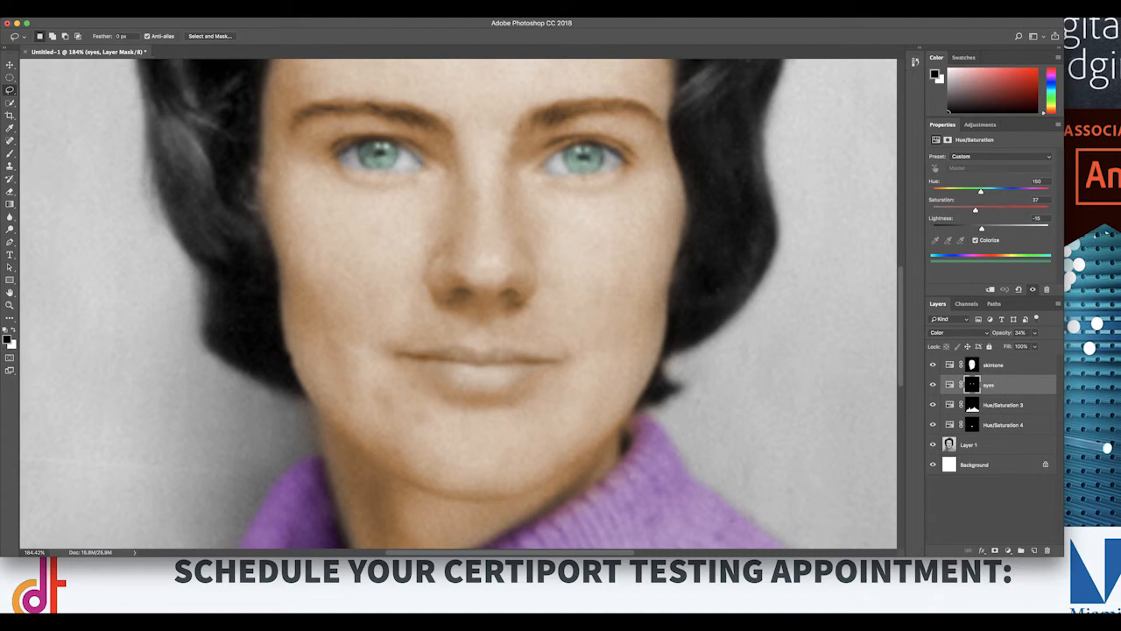
double_click(1009, 404)
type("sw")
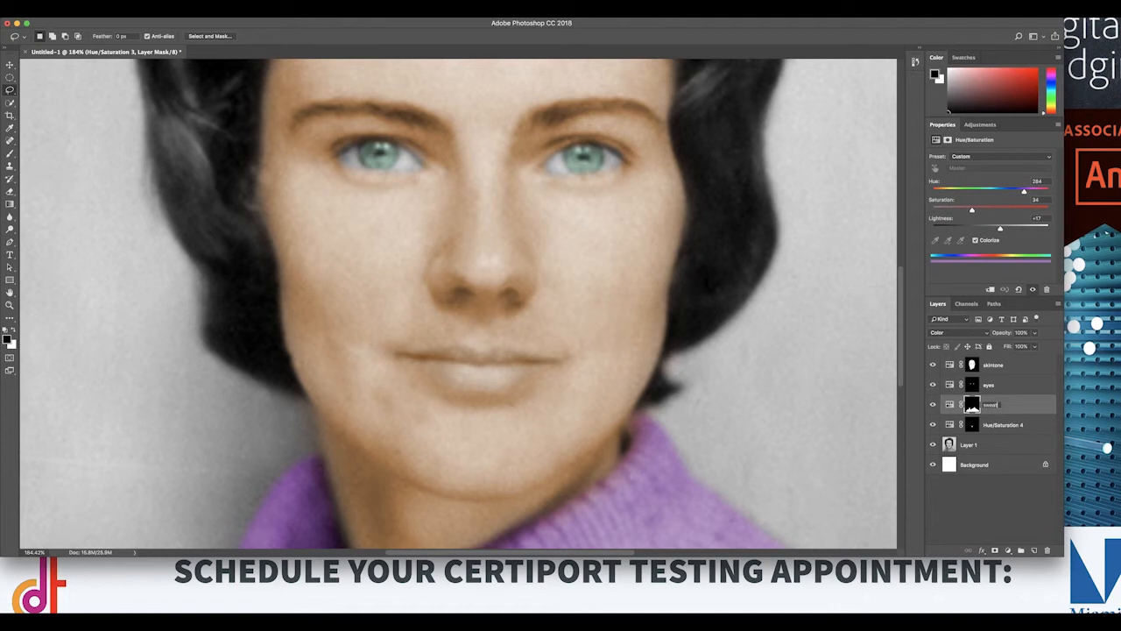
type("eater")
key("Return")
Step: Rename the Hue/Saturation 4 layer as lips and move it above the skintone layer
double_click(1001, 431)
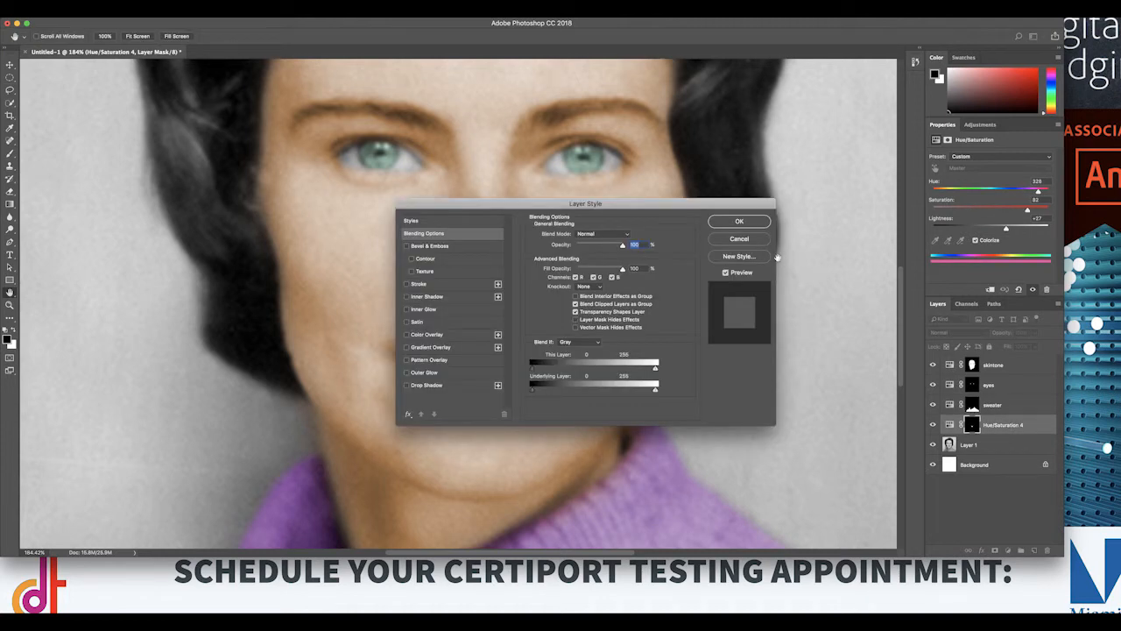
left_click(738, 239)
double_click(995, 425)
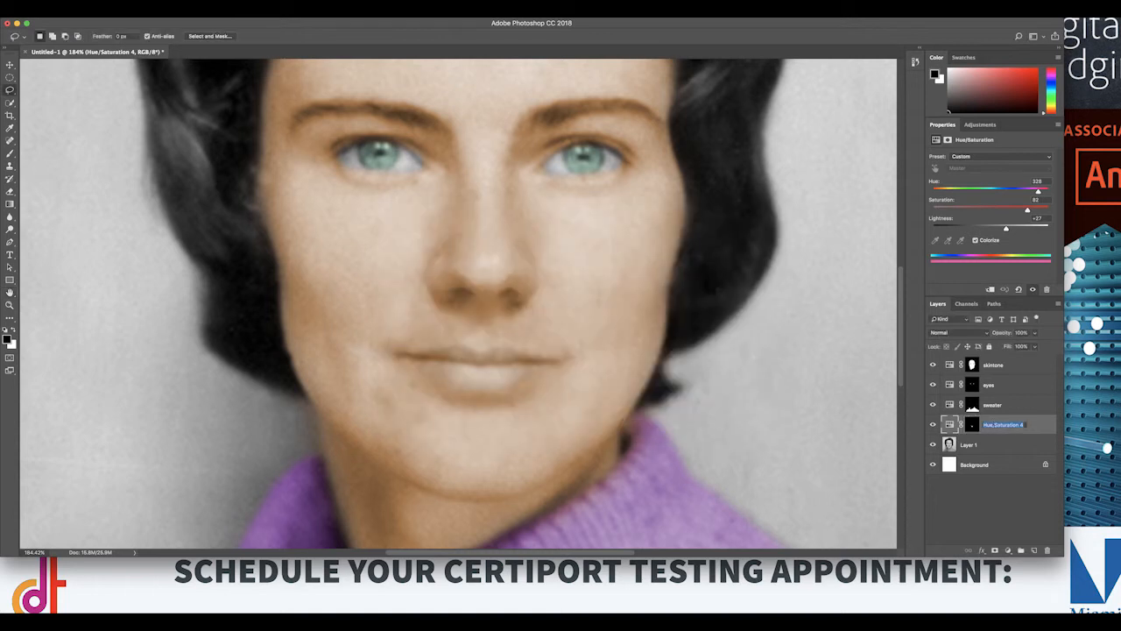
key("BackSpace")
key("Return")
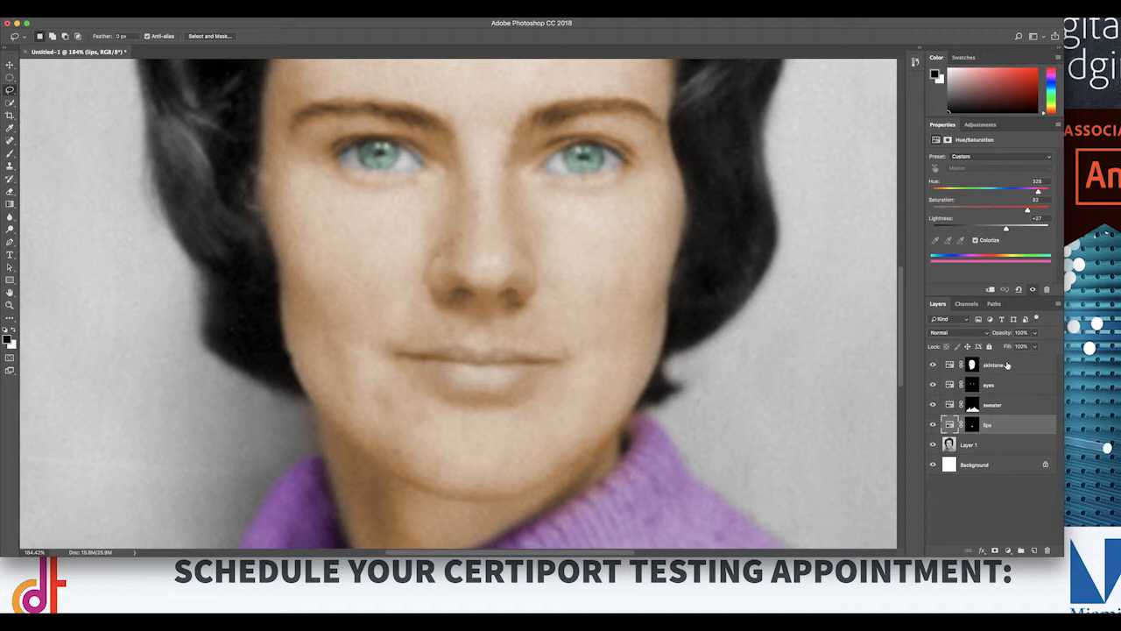
left_click_drag(1013, 428, 1011, 364)
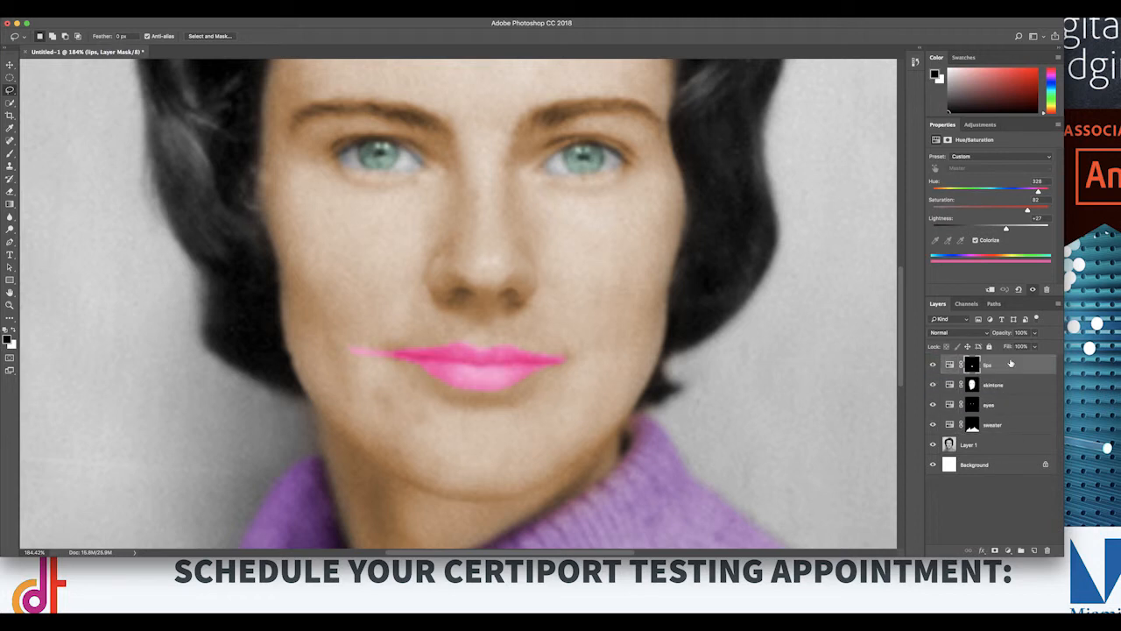
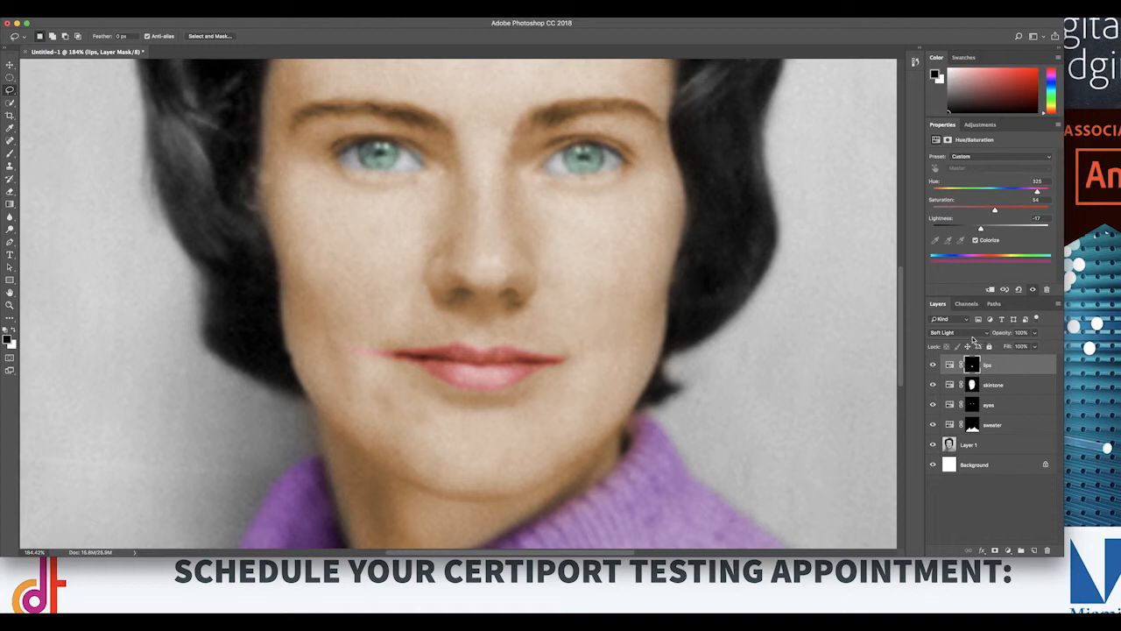
Step: Set the lips layer's blend mode to Darken and its opacity to 70%, after trying Multiply
left_click(971, 334)
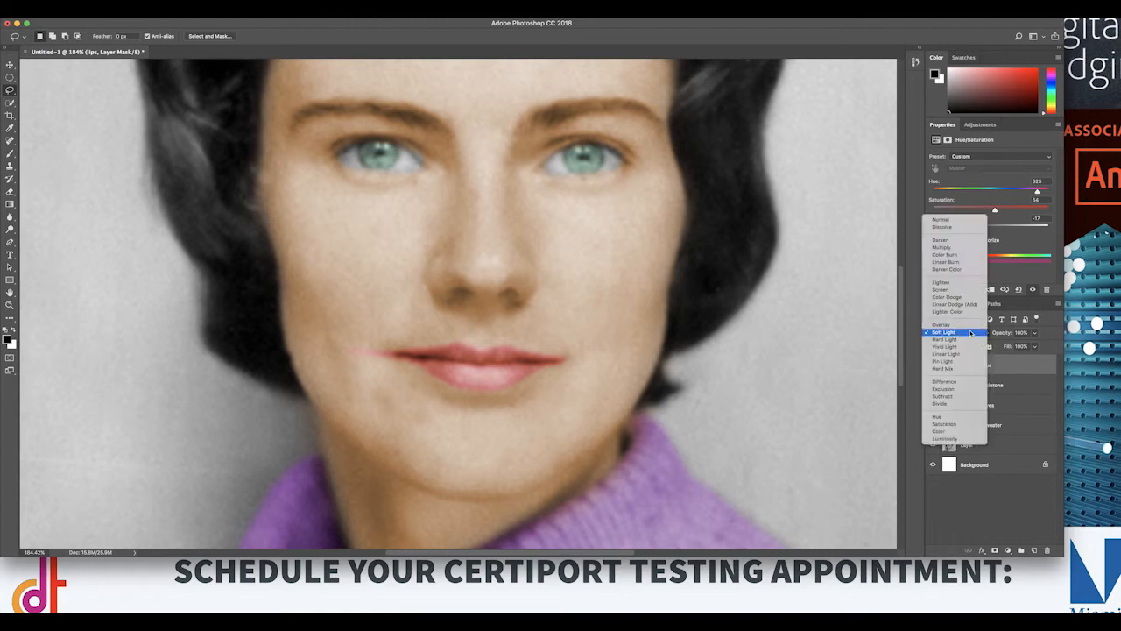
left_click(954, 248)
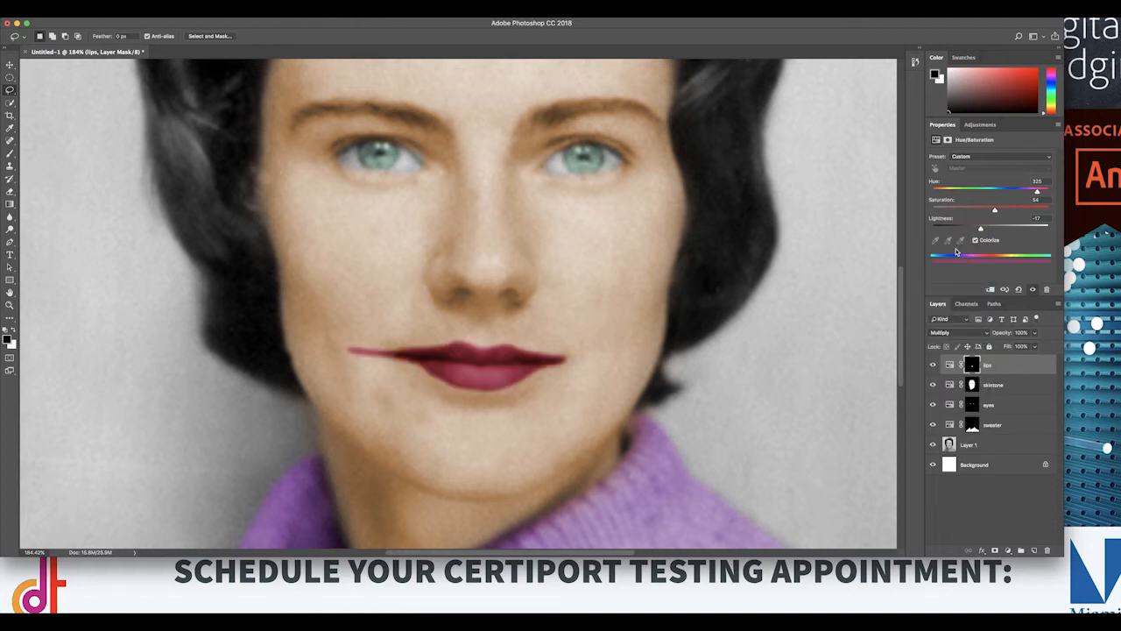
left_click(963, 333)
left_click(960, 327)
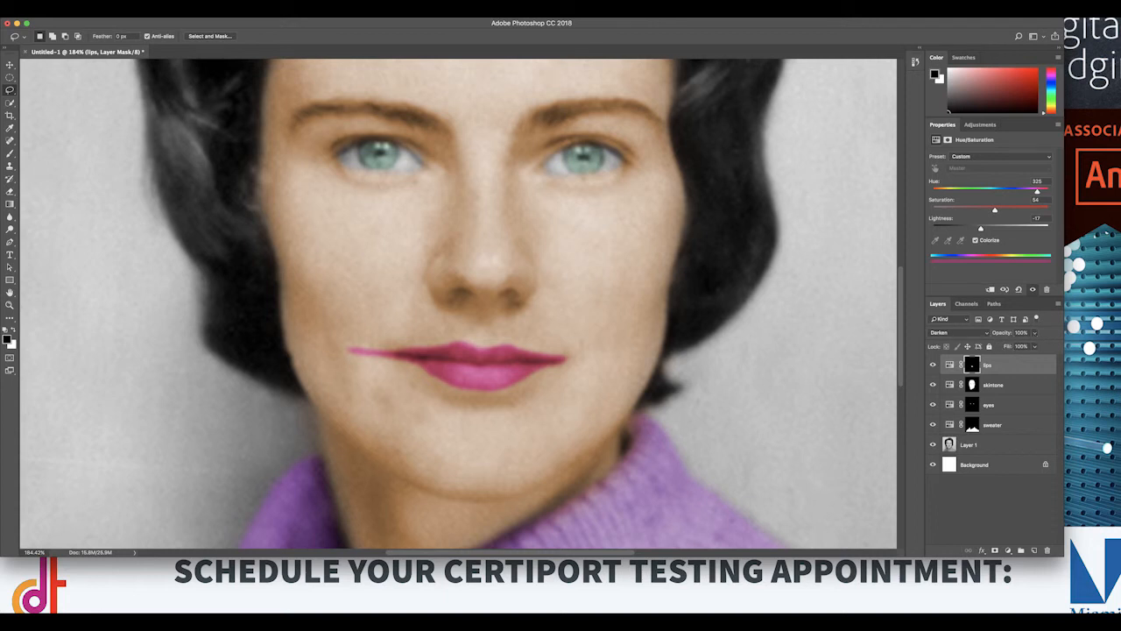
left_click(1034, 338)
mouse_move(1036, 344)
left_mouse_down()
mouse_move(999, 346)
mouse_move(1021, 348)
left_mouse_up()
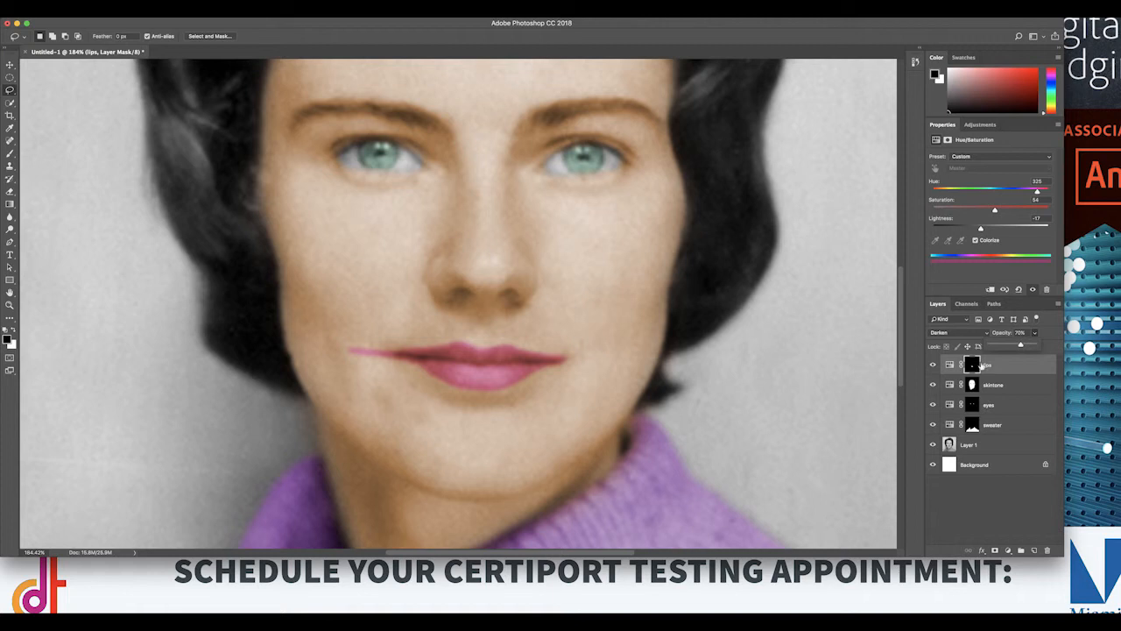
Step: Refine the lips layer mask with the Brush, painting black over color spilling past the mouth's corners and edges and white to restore the lips
left_click(9, 153)
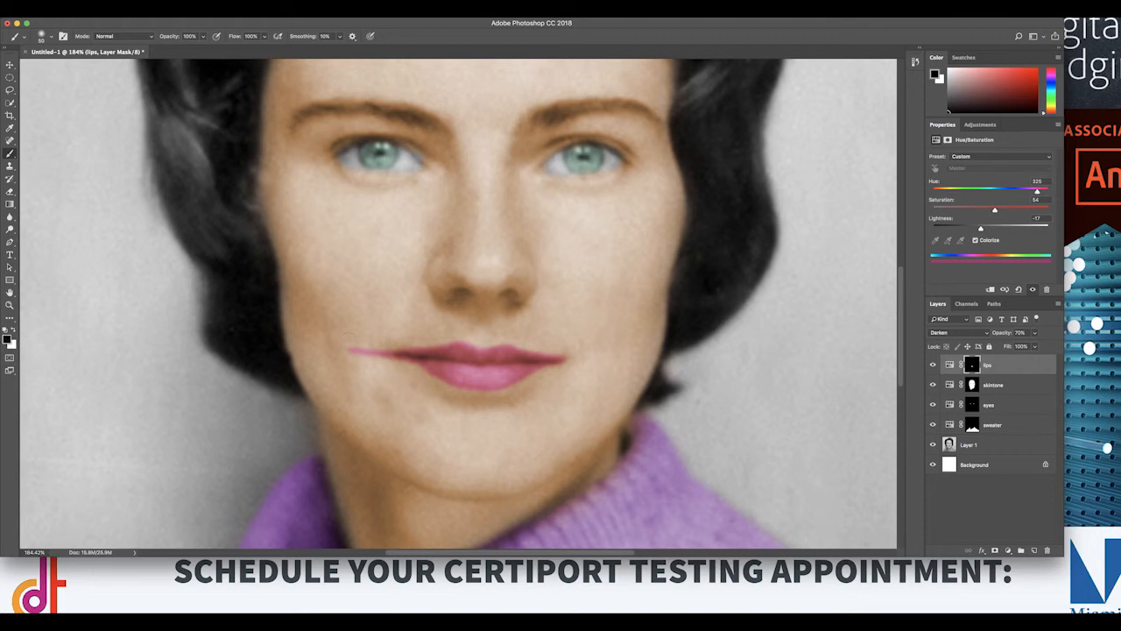
left_click_drag(350, 350, 391, 356)
left_click_drag(438, 384, 450, 388)
left_click_drag(555, 345, 533, 340)
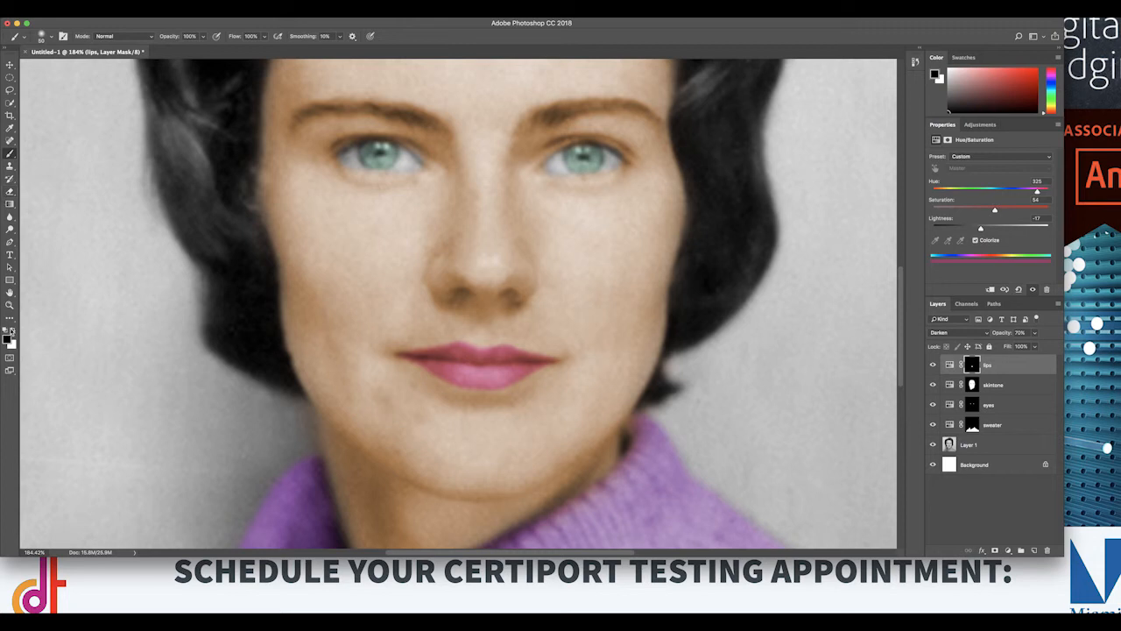
left_click(13, 329)
mouse_move(411, 368)
left_mouse_down()
mouse_move(479, 391)
mouse_move(529, 380)
mouse_move(544, 355)
left_mouse_up()
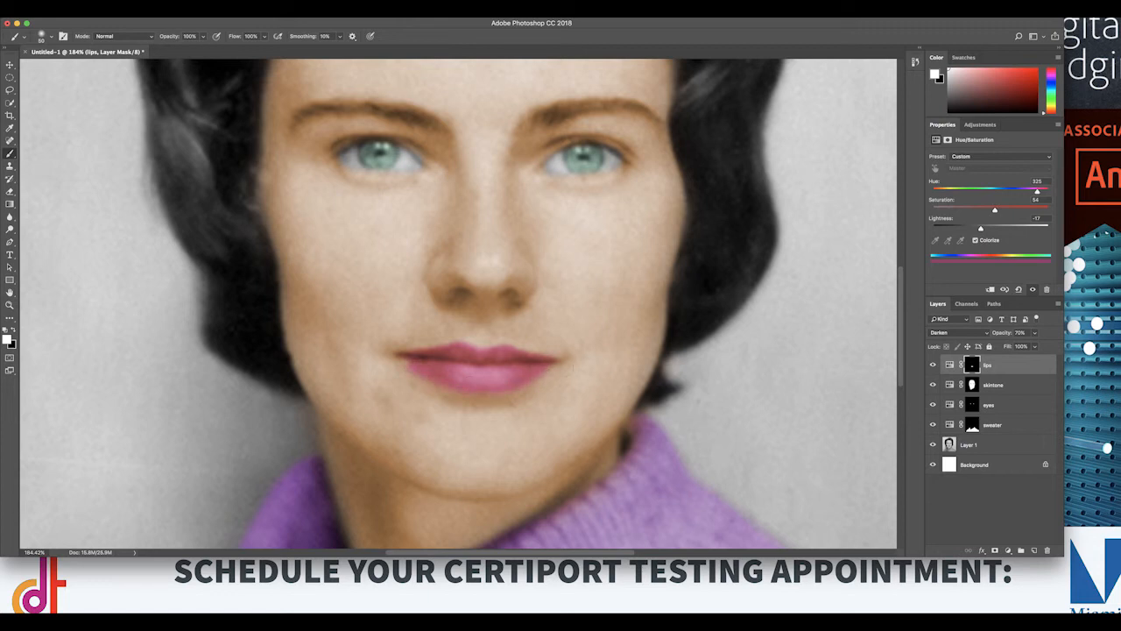
left_click_drag(412, 361, 419, 360)
key("x")
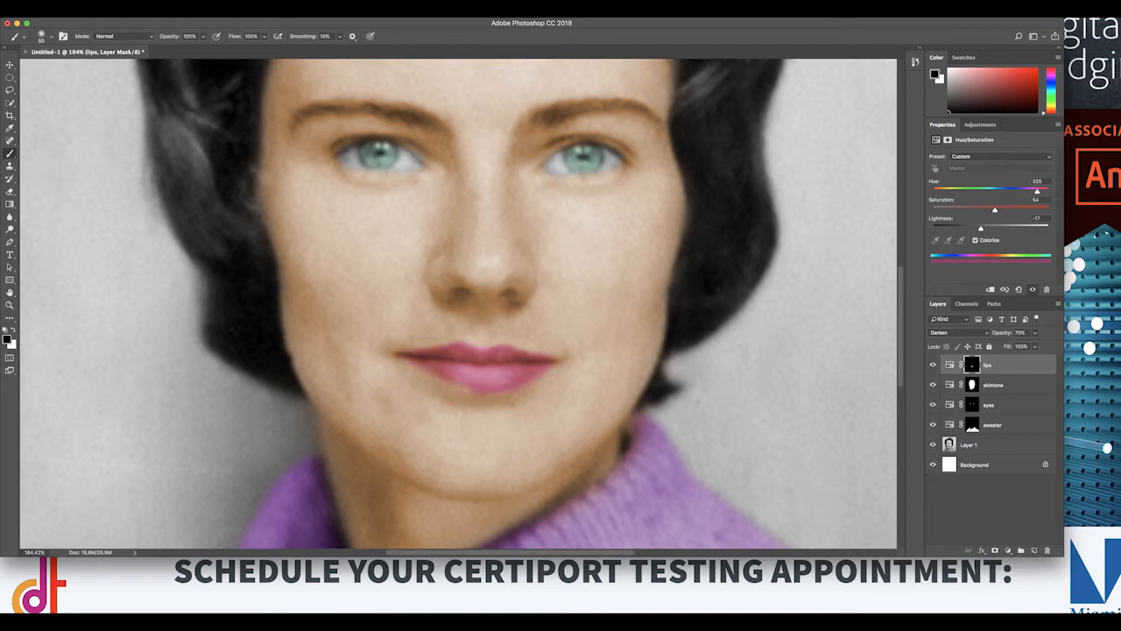
left_click_drag(471, 390, 541, 375)
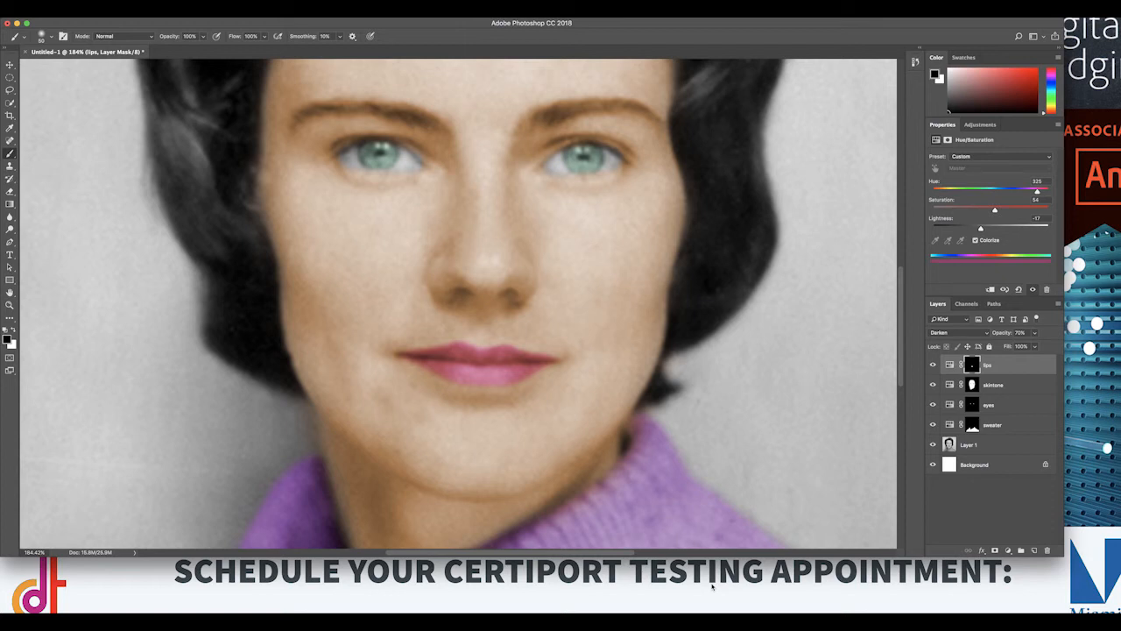
Step: Reduce the lips layer's opacity to 37% and select Layer 1
key("super+minus")
key("super+minus")
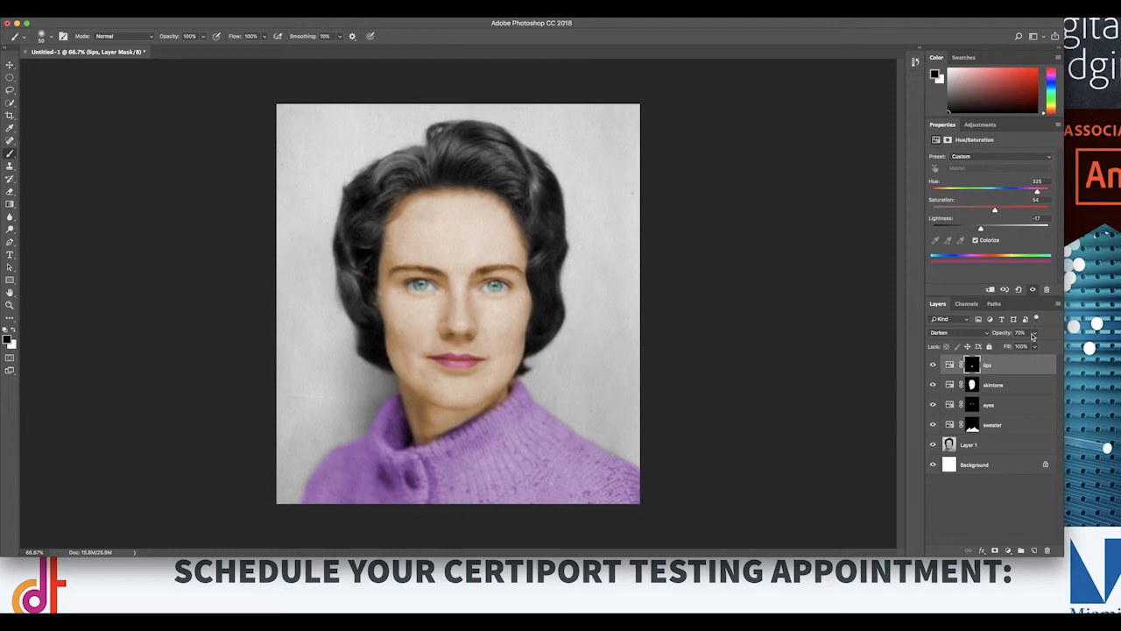
left_click(1034, 333)
left_click_drag(1034, 346, 1021, 346)
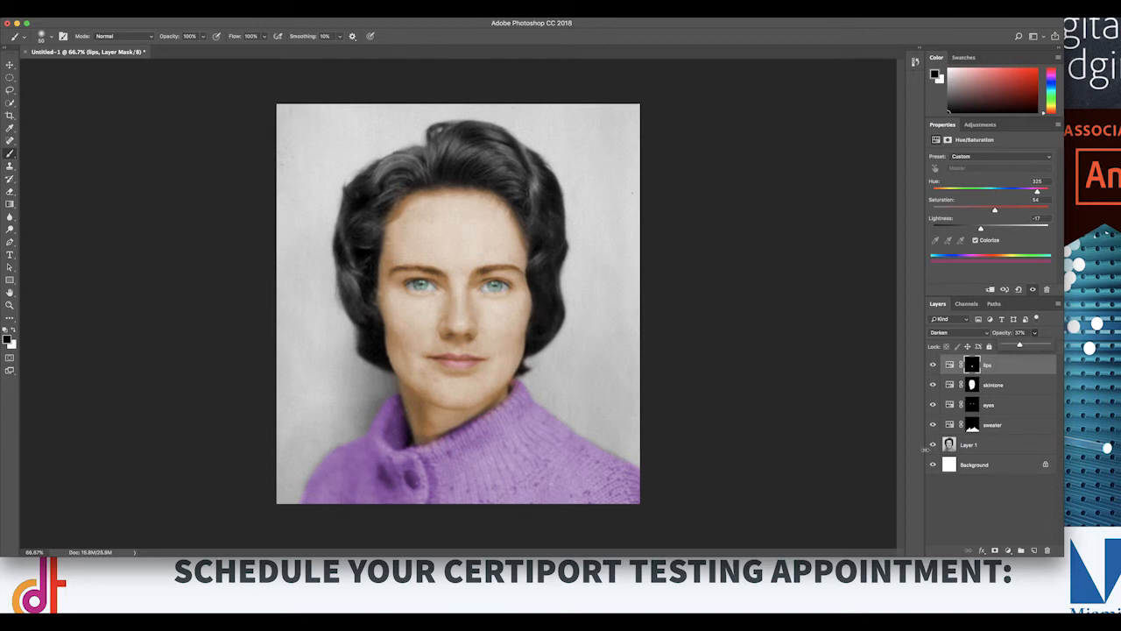
left_click(999, 445)
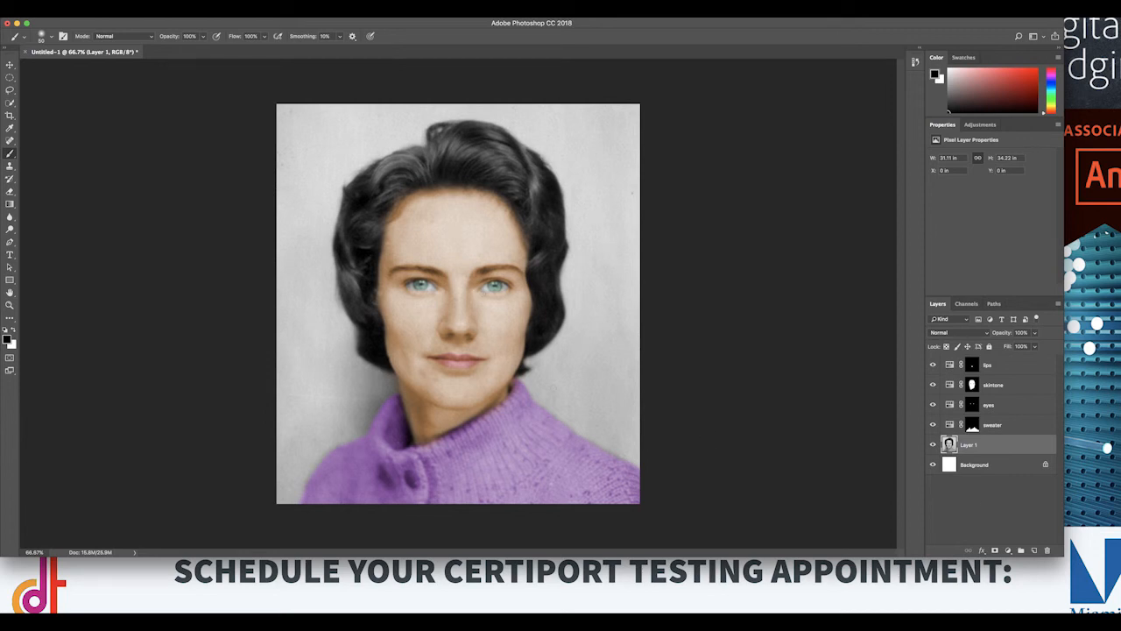
Step: Save a JPEG copy of the portrait to the Desktop, using the surname as file name, with High quality and Baseline ("Standard") format
left_click(50, 15)
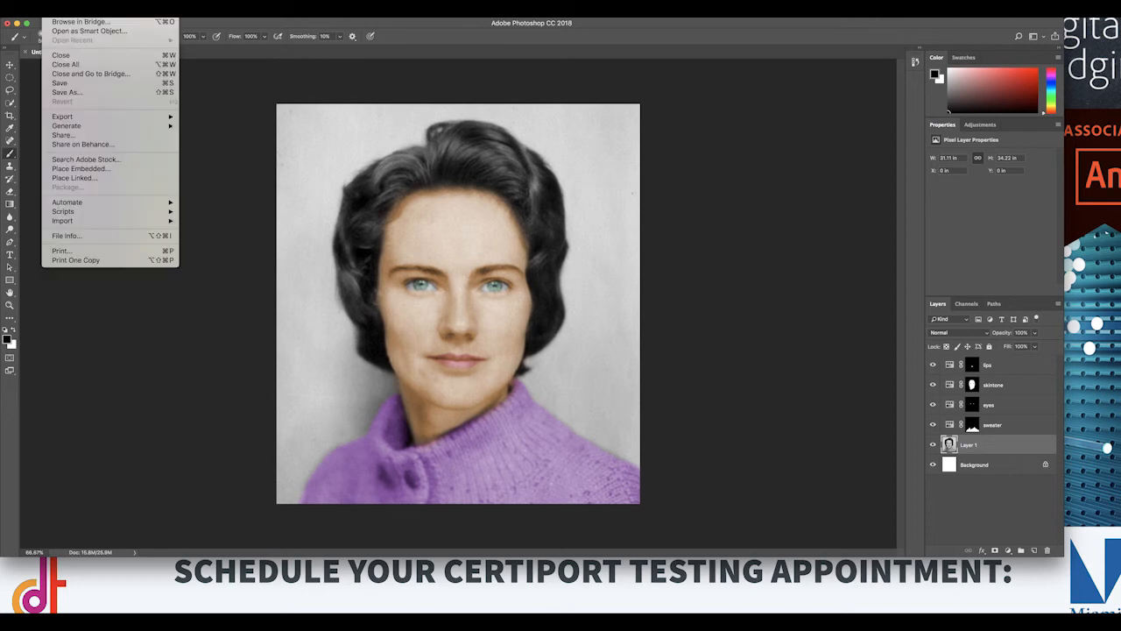
left_click(84, 95)
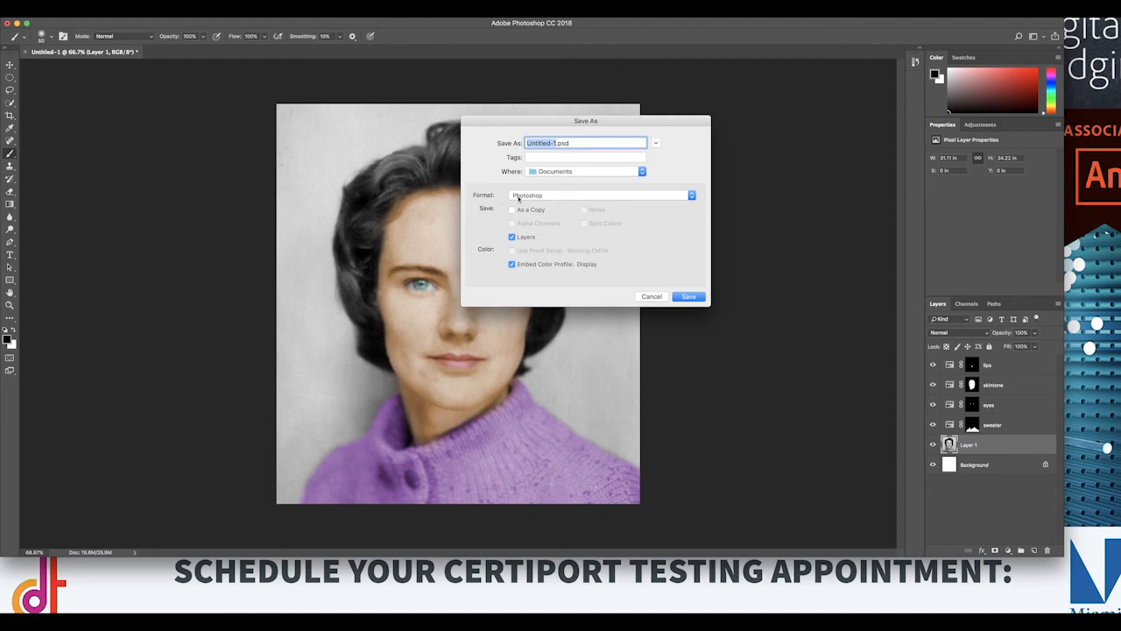
left_click(577, 196)
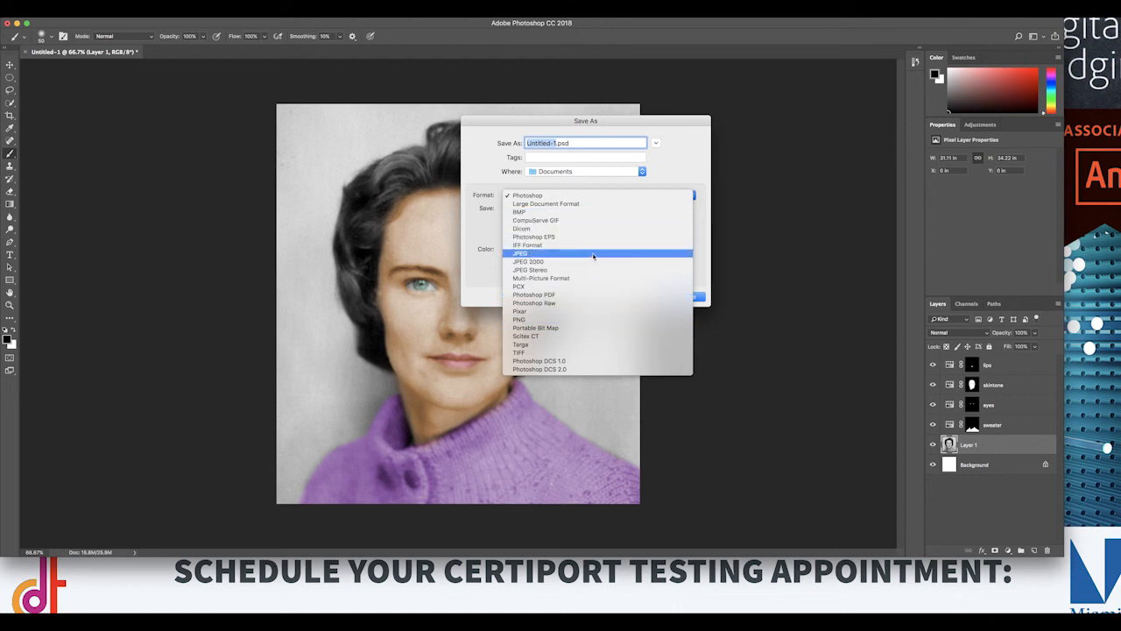
left_click(593, 256)
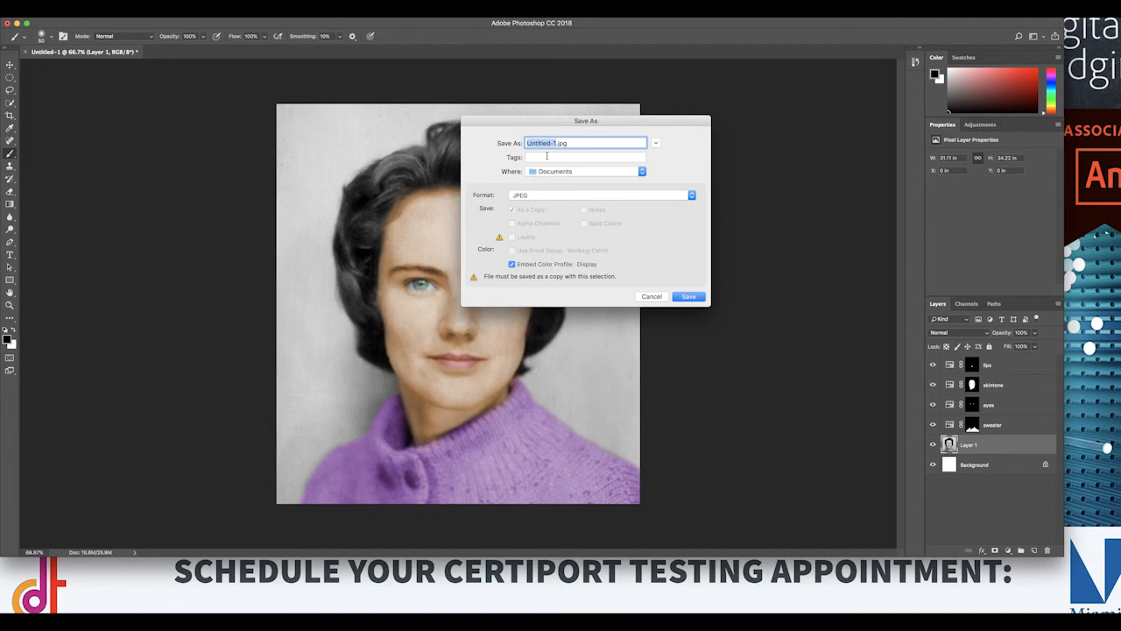
type("Cornish")
left_click(569, 172)
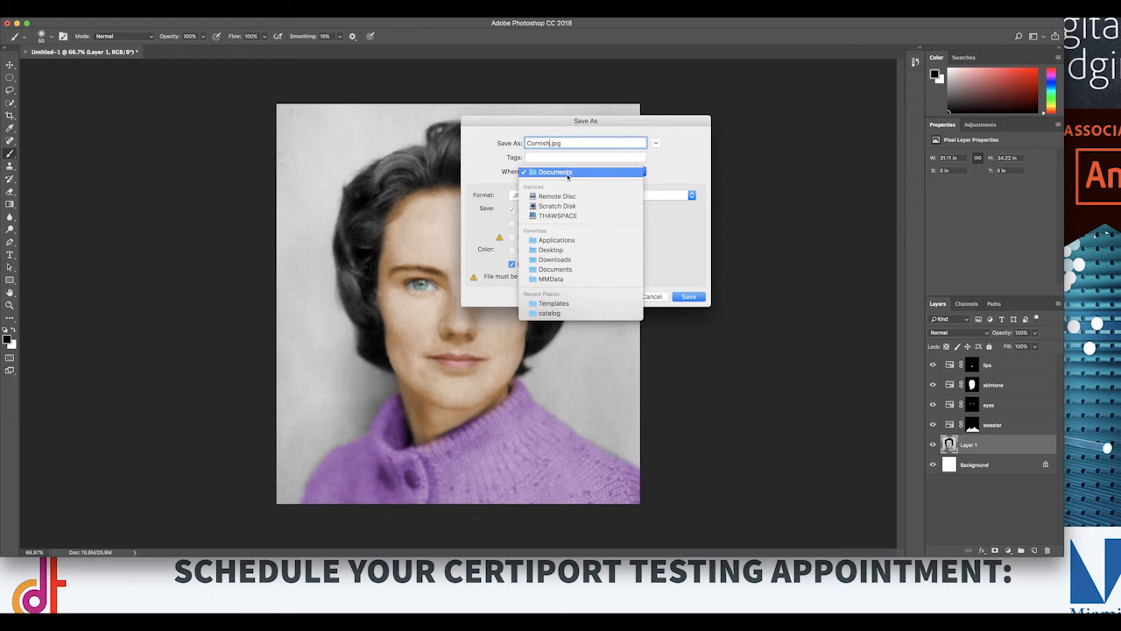
left_click(578, 251)
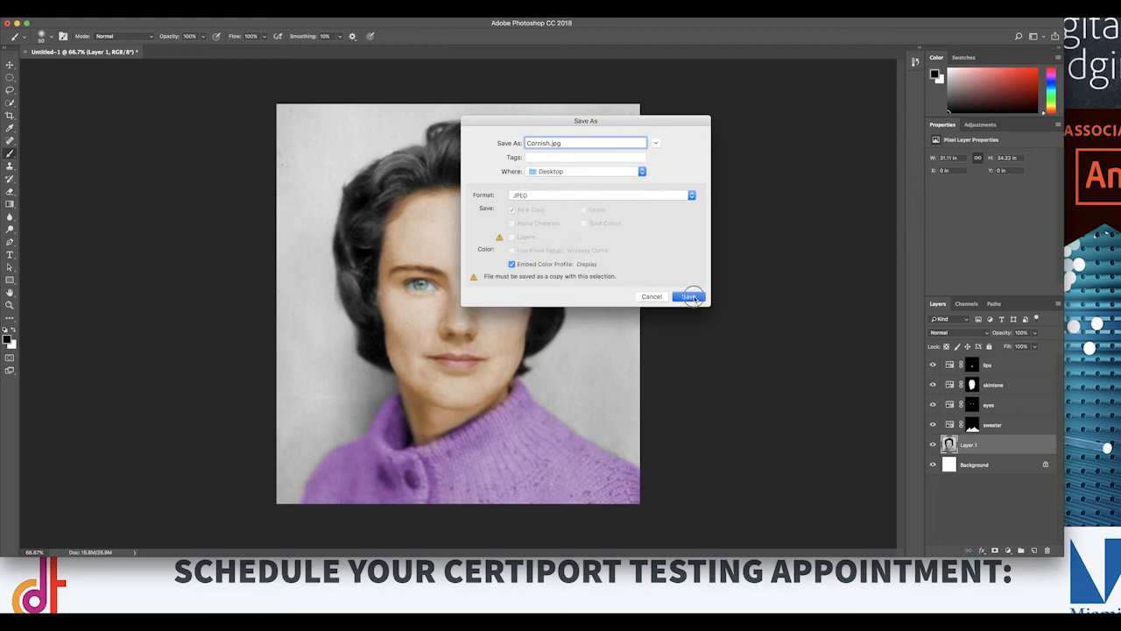
left_click(690, 297)
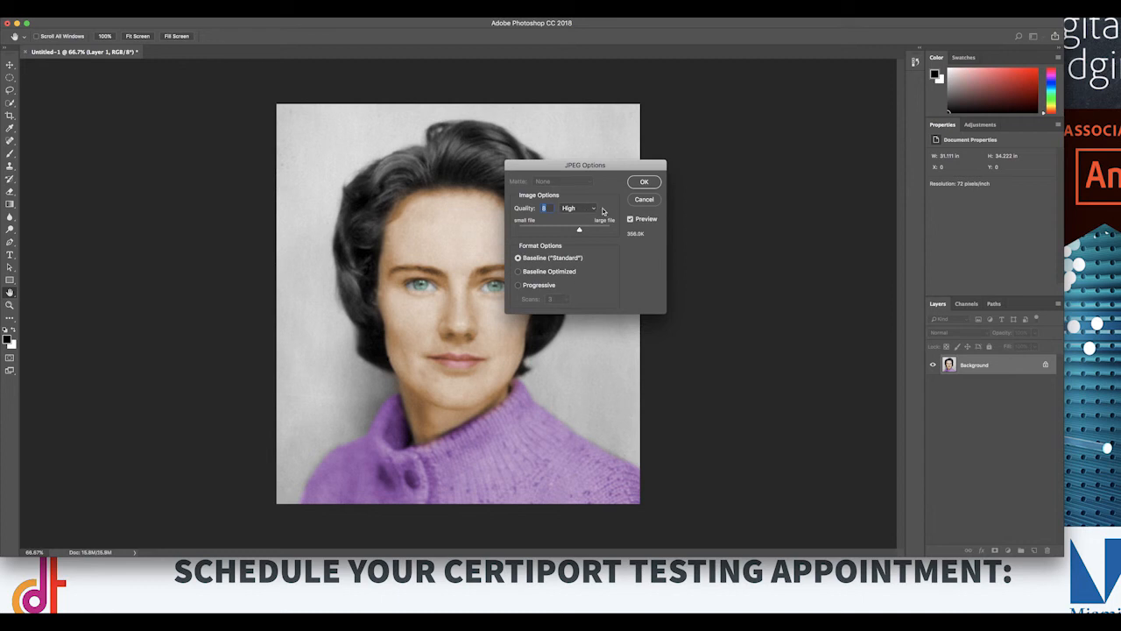
left_click(648, 182)
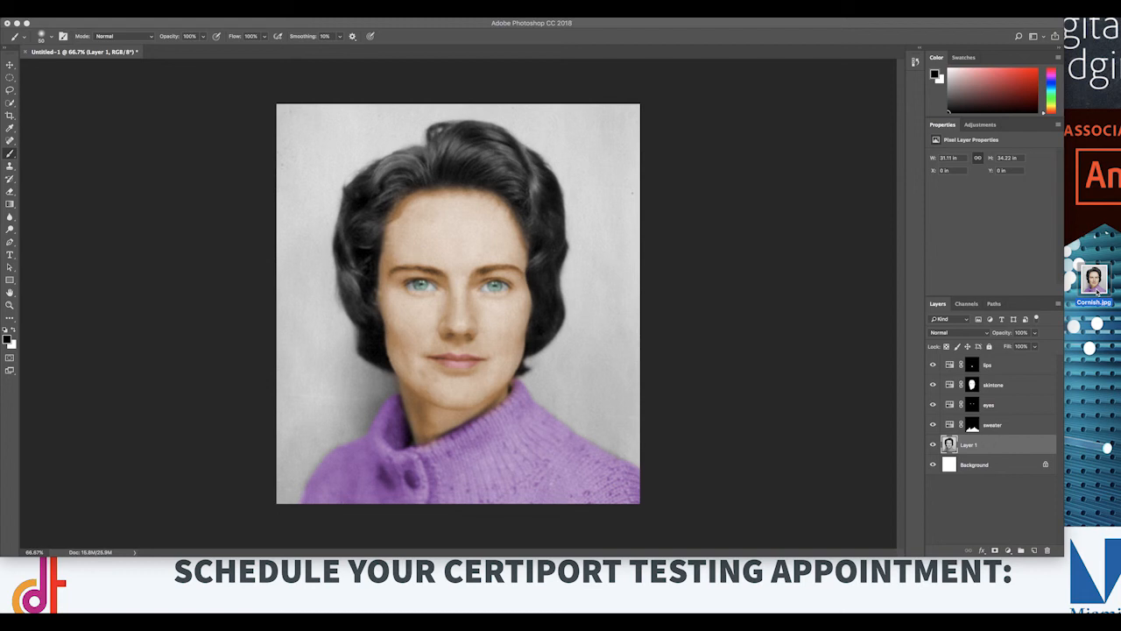
Step: Switch to Blackboard in the browser, go back to the HW 01 - Colorize BW Photos folder and start creating an assignment there
left_click(946, 612)
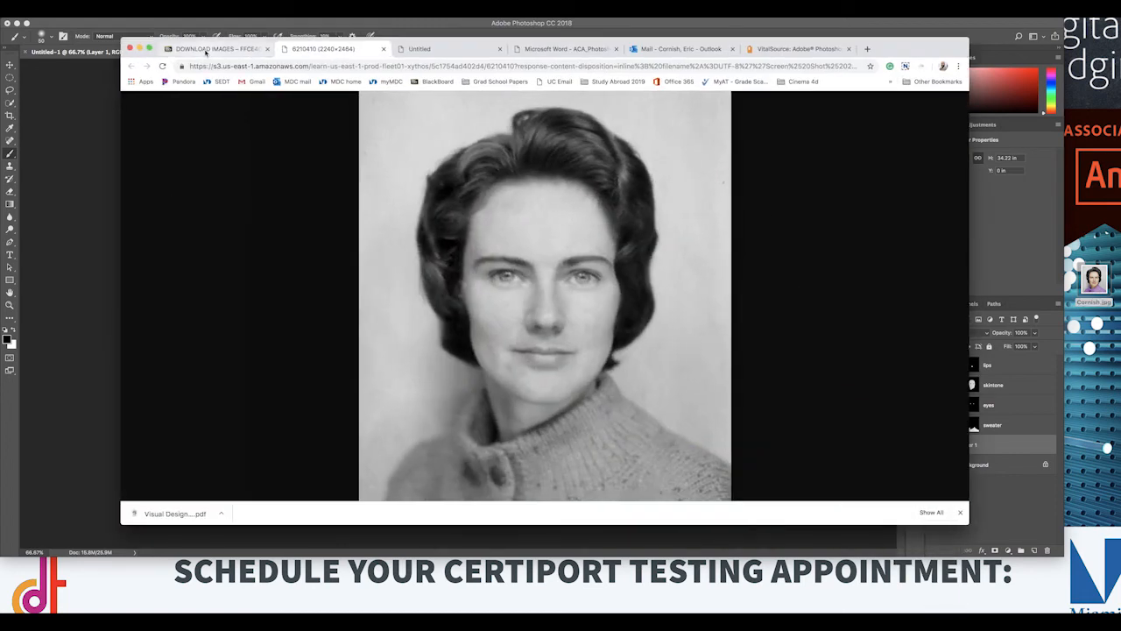
left_click(248, 53)
left_click(278, 207)
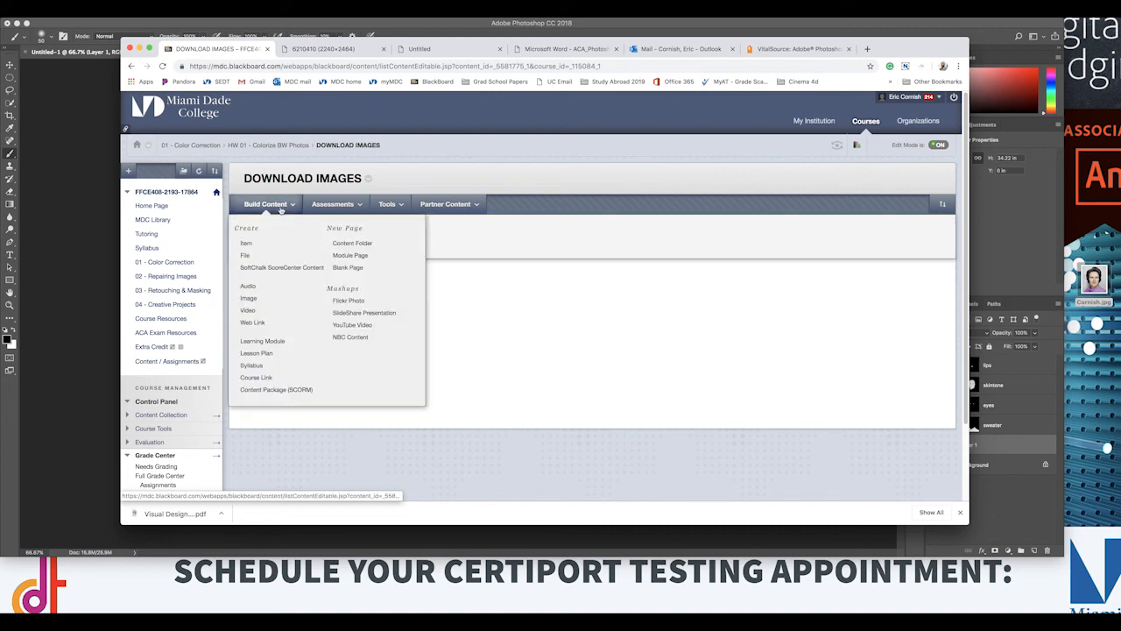
left_click(289, 146)
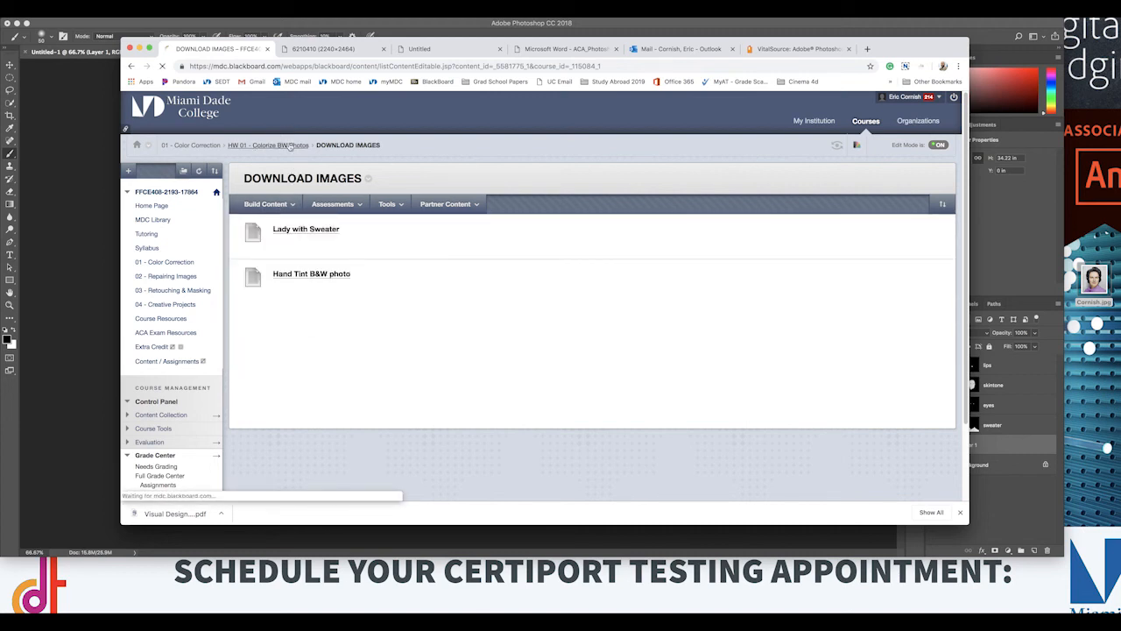
left_click(267, 204)
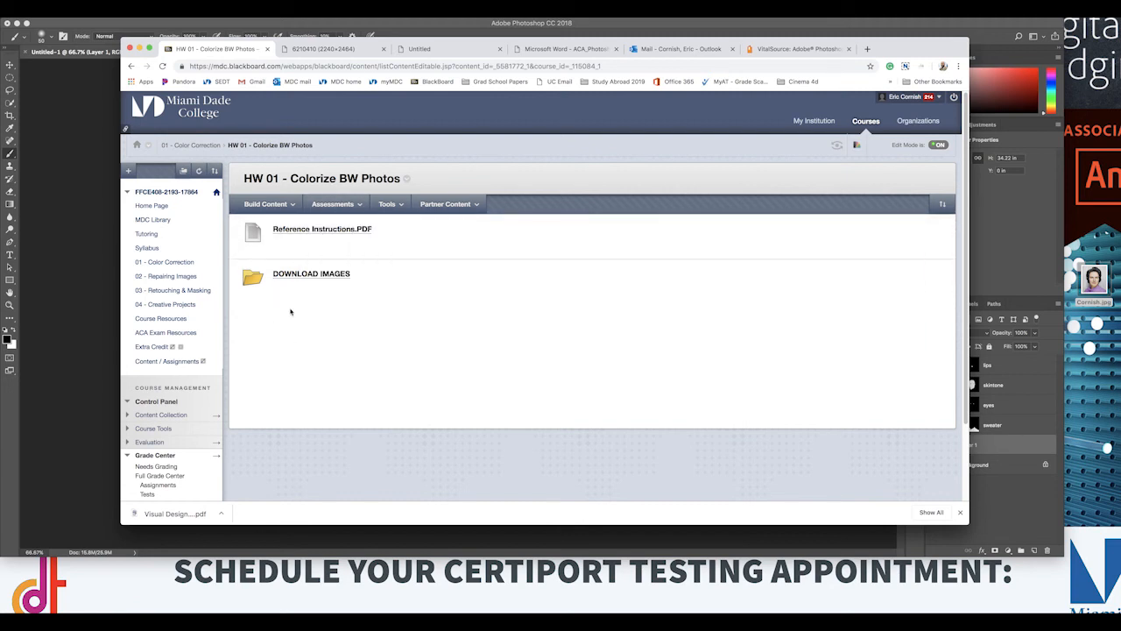
left_click(333, 205)
left_click(336, 254)
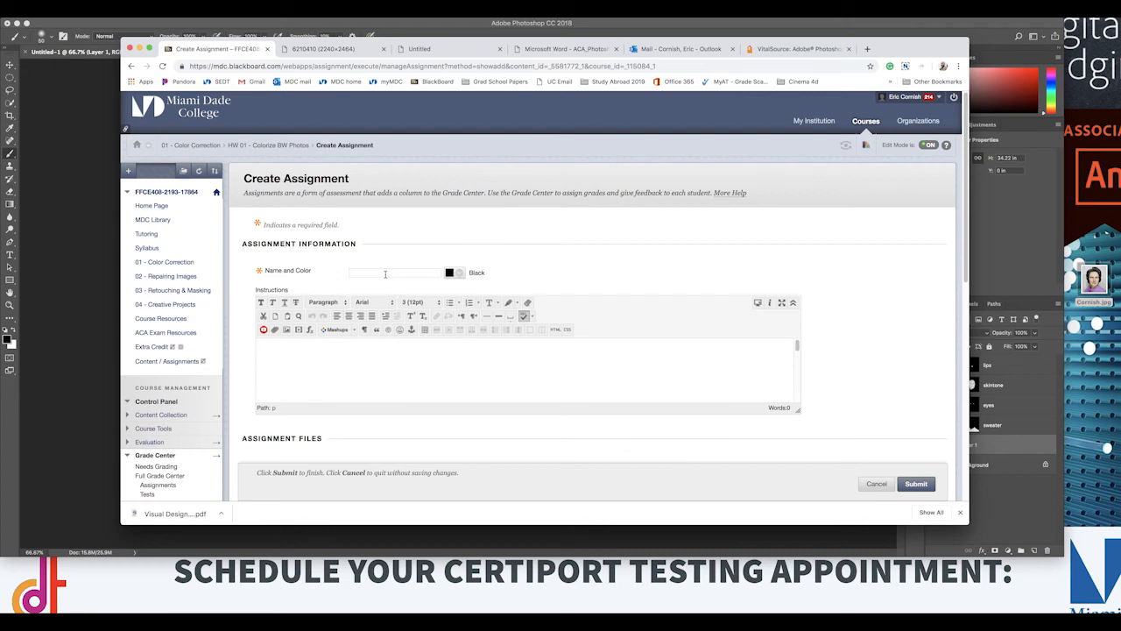
Step: Name the new assignment Colorize Photos
left_click(384, 273)
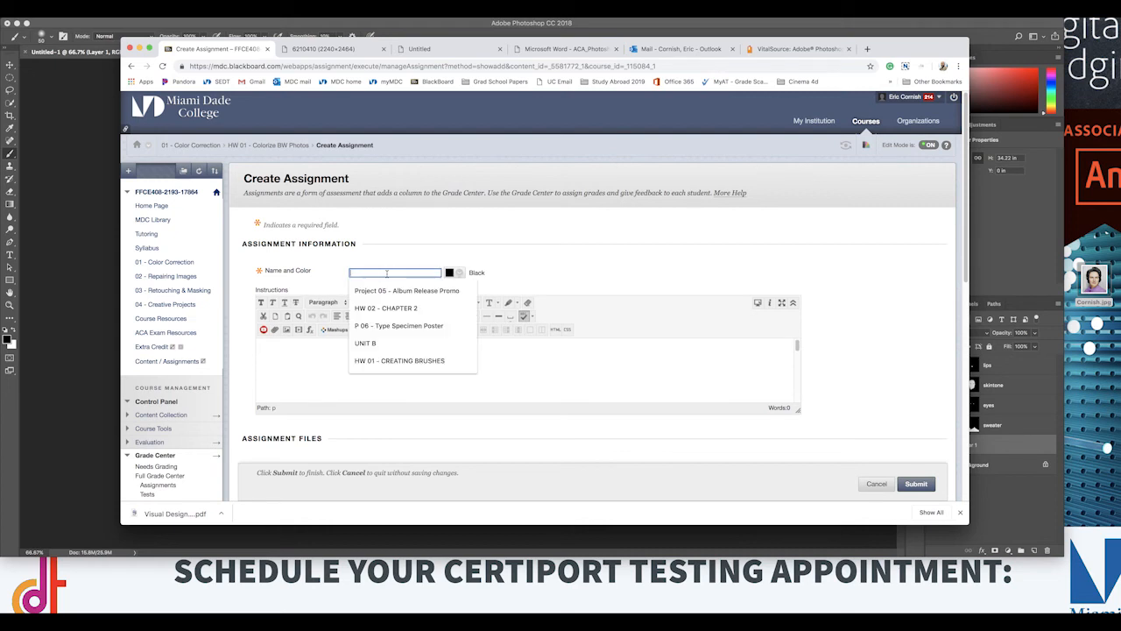
type("Pro")
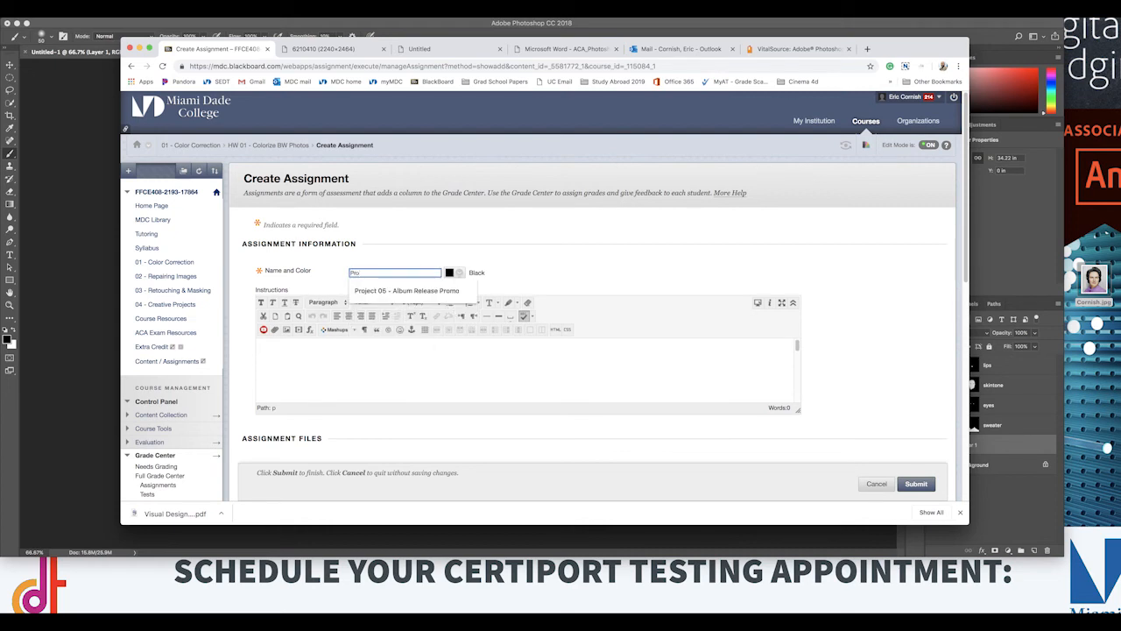
key("BackSpace")
key("BackSpace")
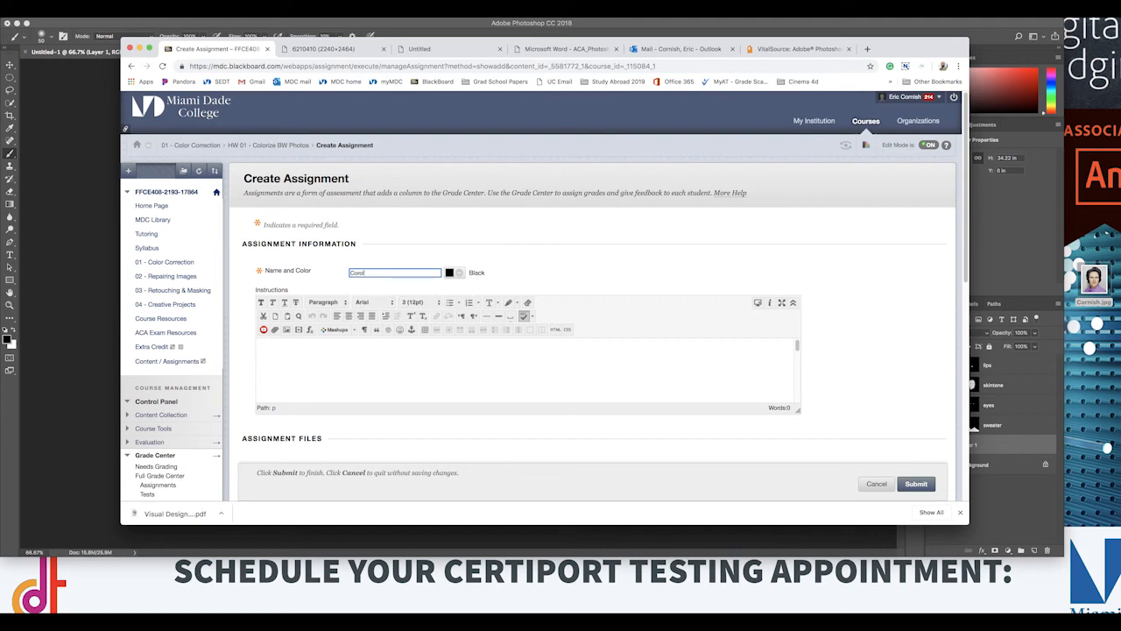
type("Colorize Photos")
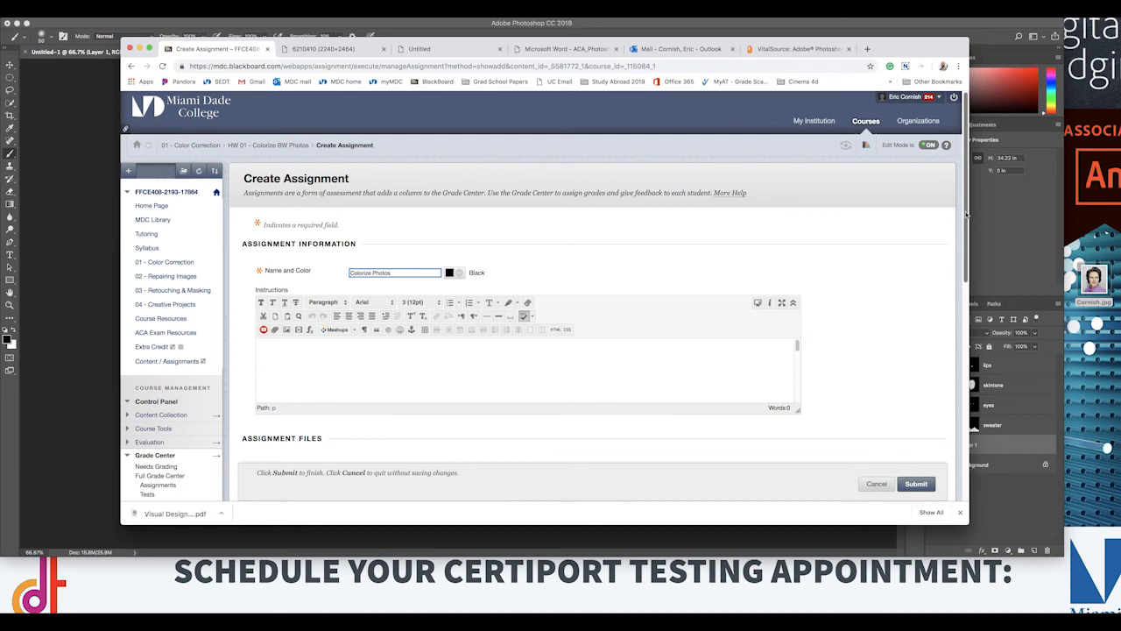
Step: Enable the assignment's due date and set it to 05/01/2019 at 11:59 PM
scroll(967, 212, "down", 2)
left_click(795, 264)
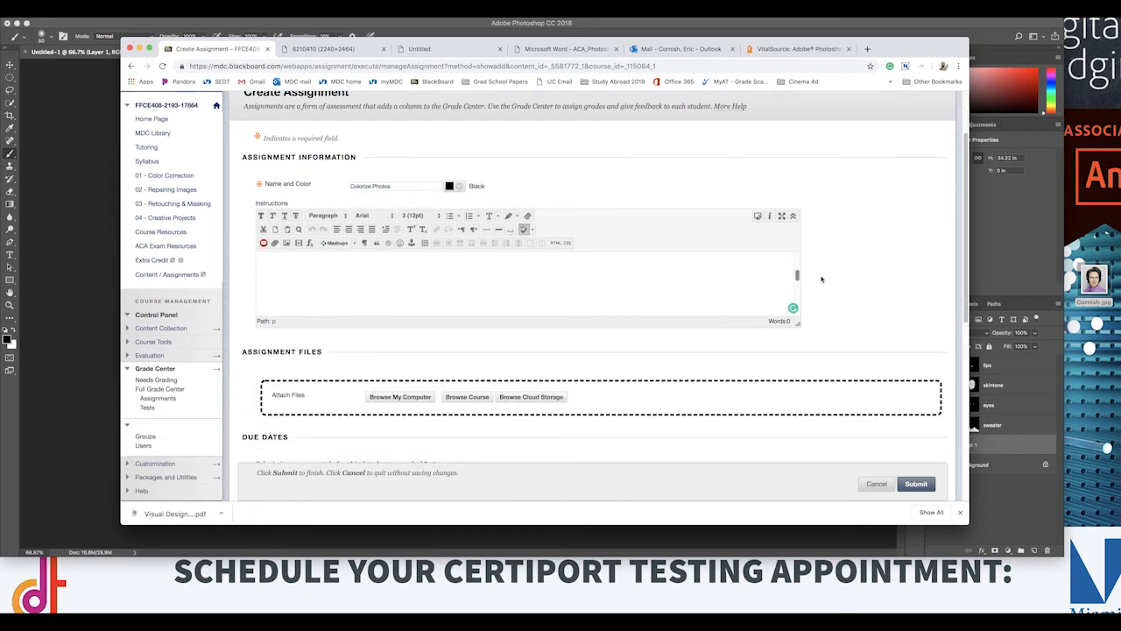
scroll(956, 372, "down", 7)
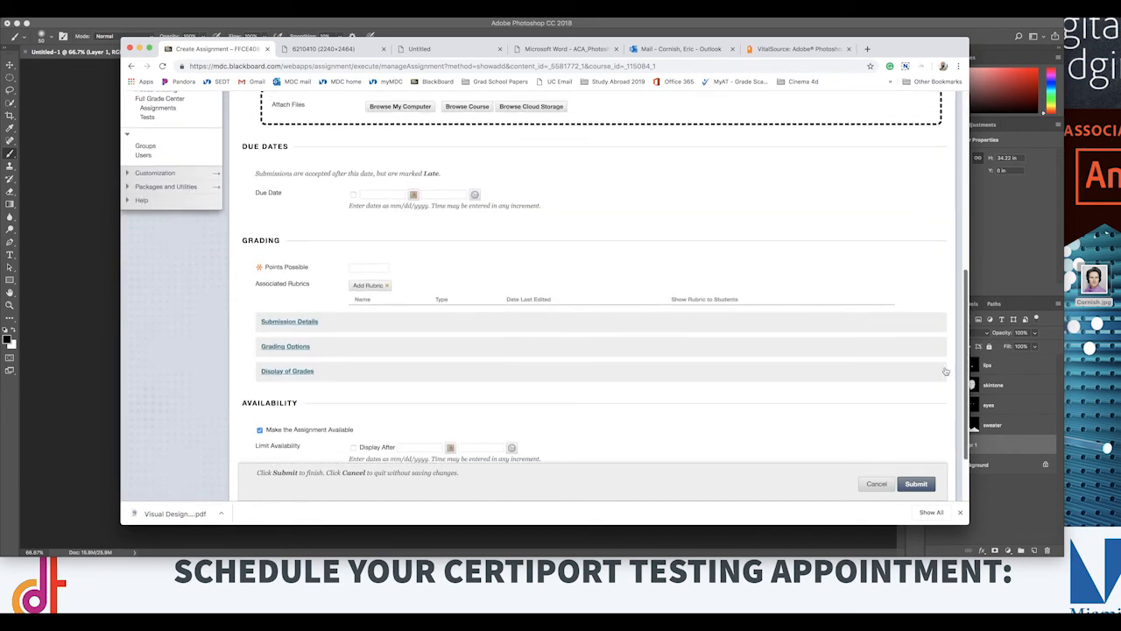
left_click(353, 191)
left_click(413, 192)
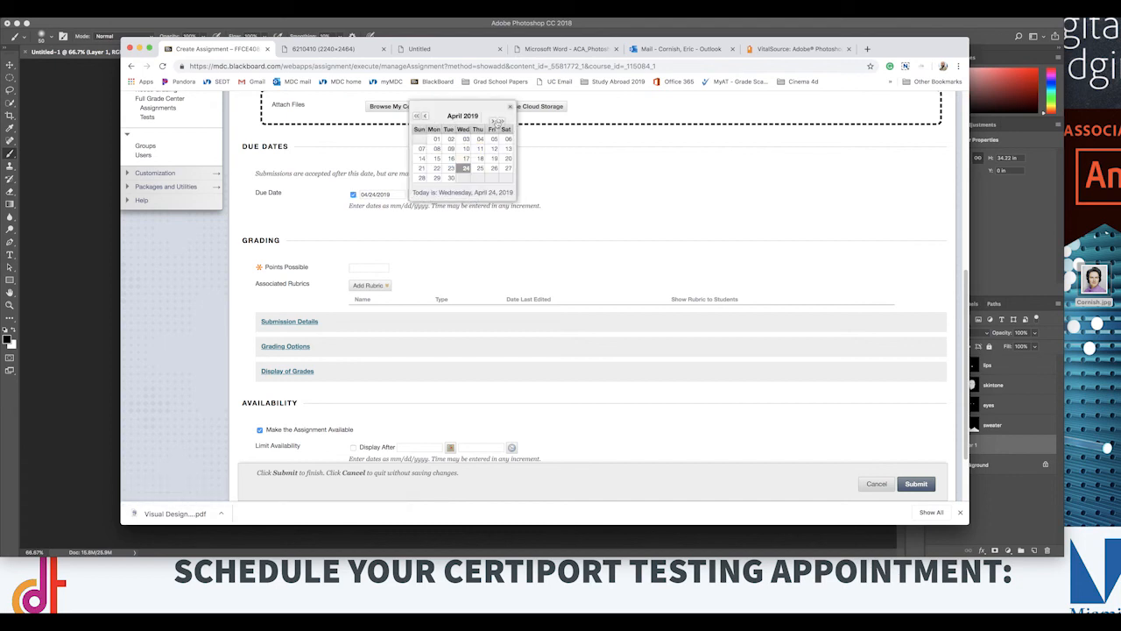
left_click(496, 121)
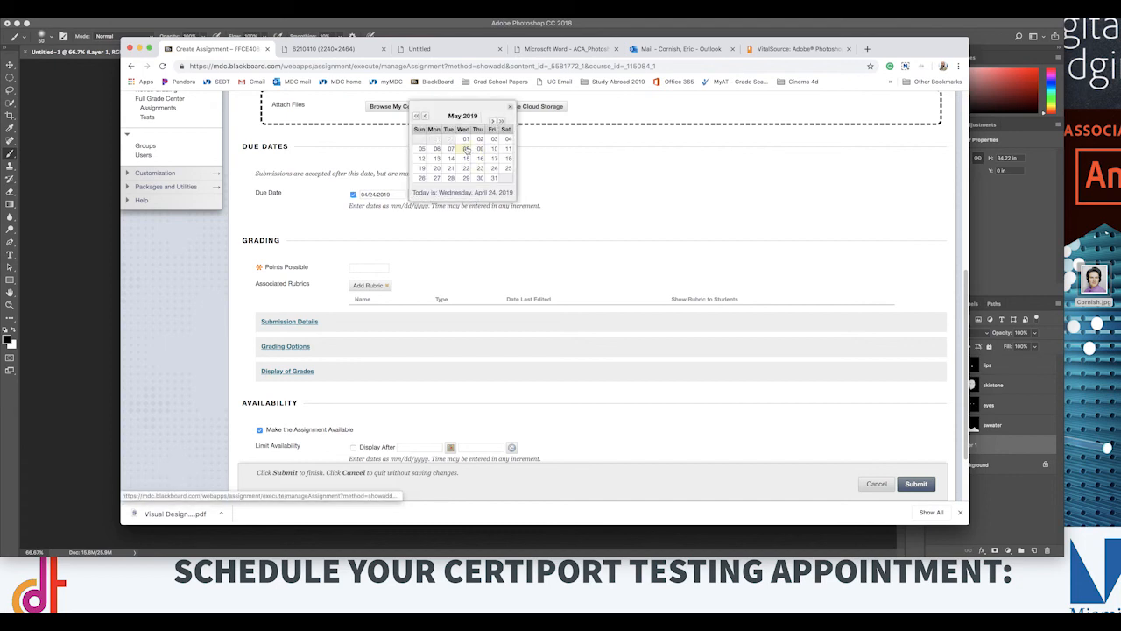
left_click(465, 140)
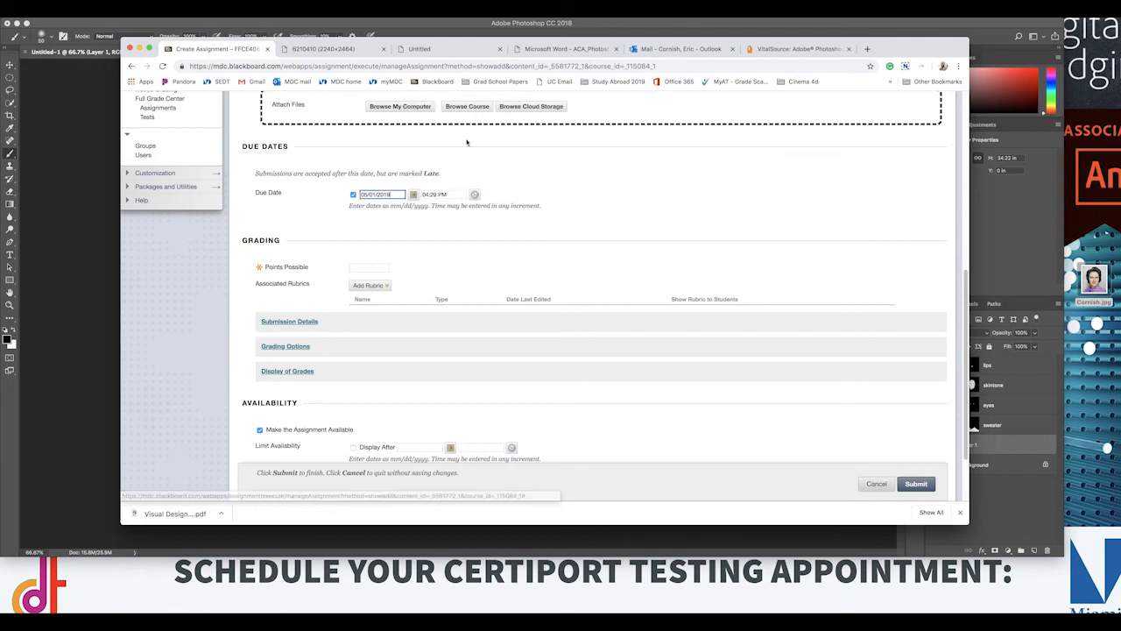
left_click(475, 197)
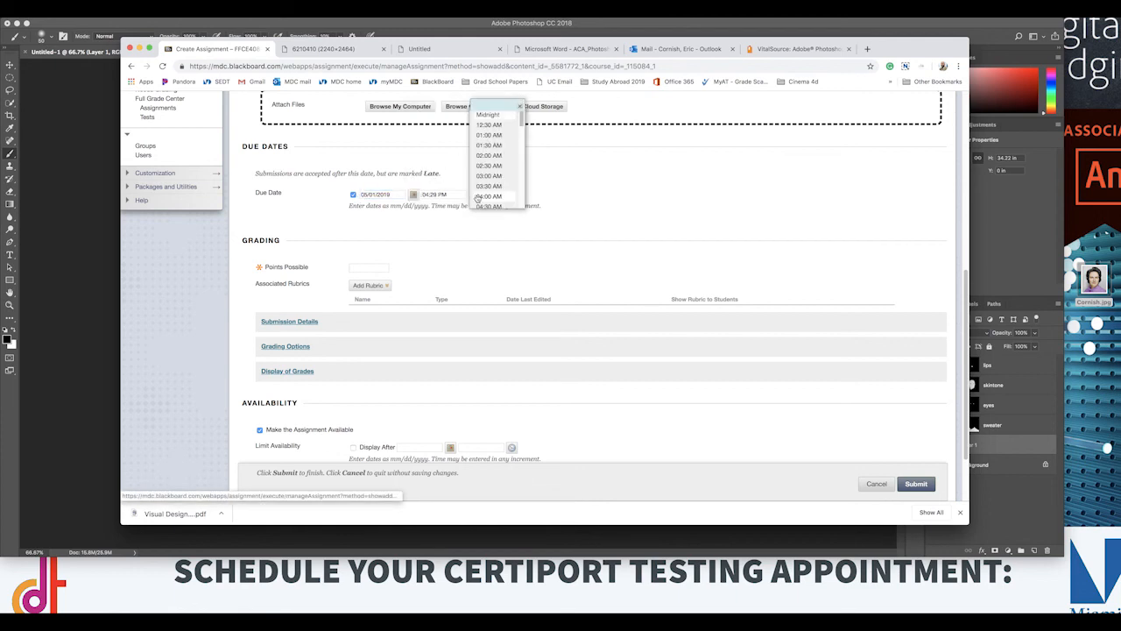
left_click_drag(522, 120, 531, 215)
left_click(495, 202)
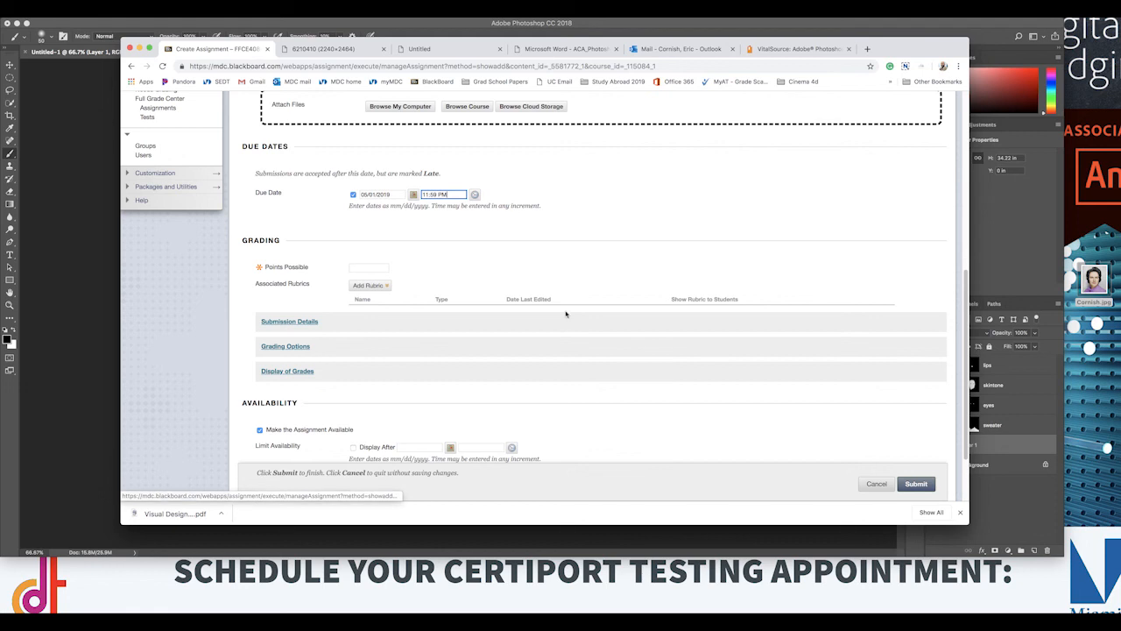
Step: Enter the points possible and submit the new assignment, then move Colorize Photos above Reference Instructions.PDF in the folder
left_click(373, 266)
left_click(378, 278)
left_click(916, 484)
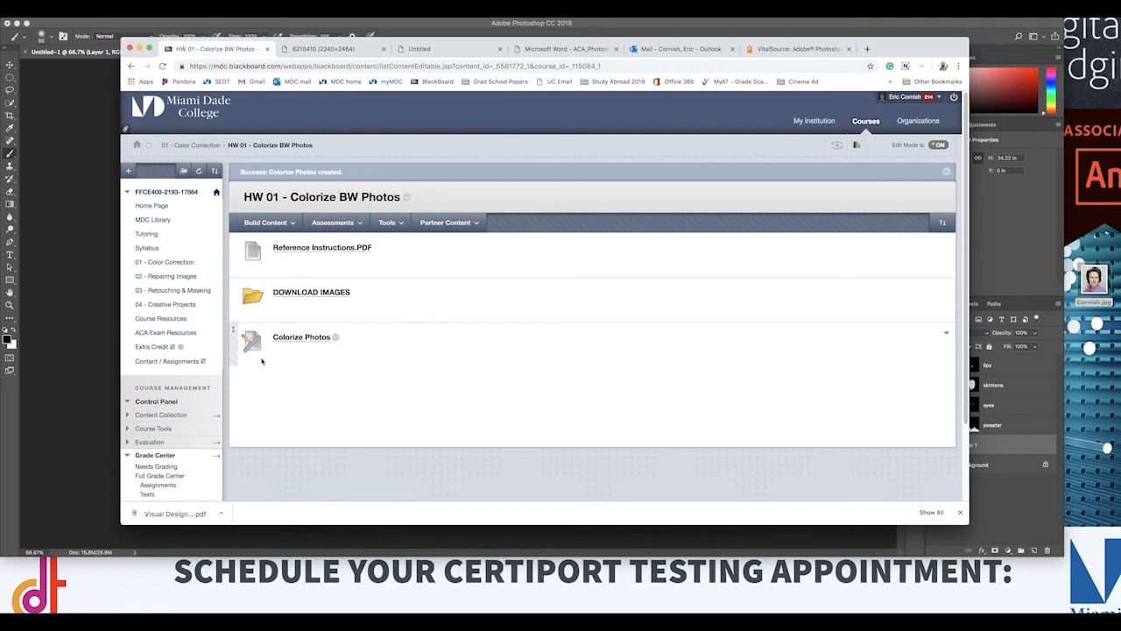
left_click_drag(233, 346, 240, 254)
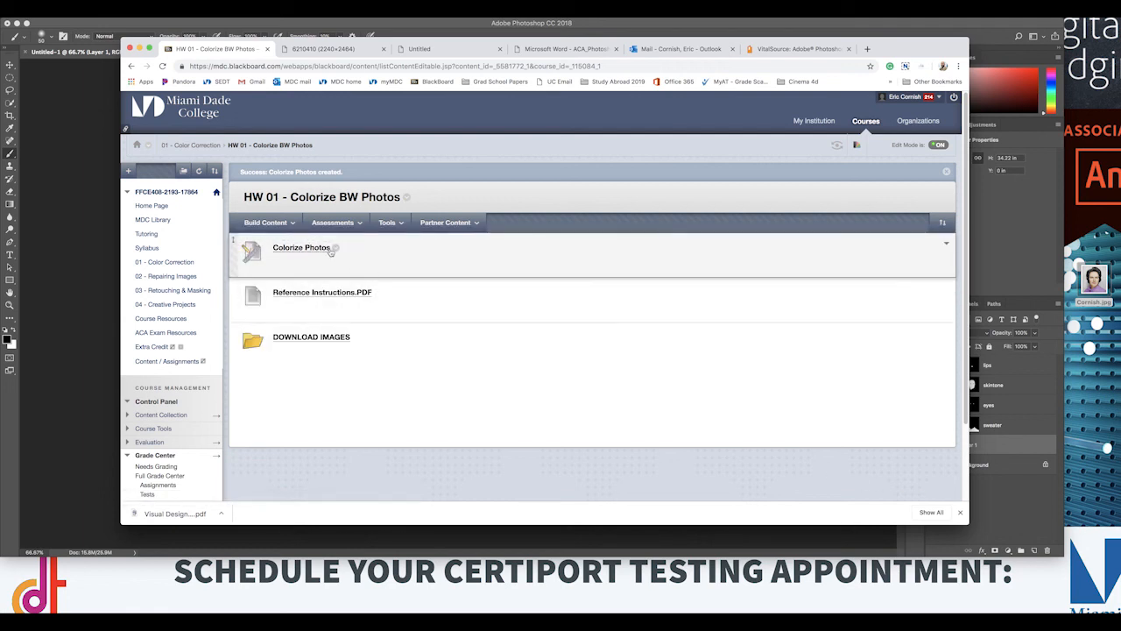
Step: Edit the Colorize Photos assignment's name to Colorize Photos - HW Dropbox, submit the change, and minimize the browser to return to Photoshop
left_click(334, 250)
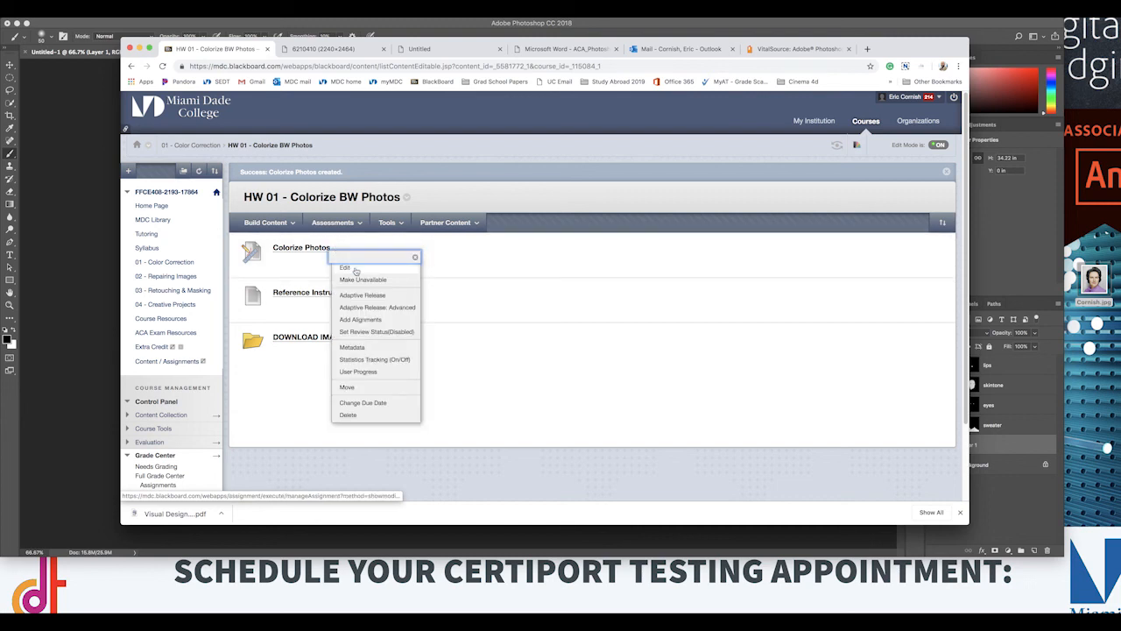
left_click(355, 269)
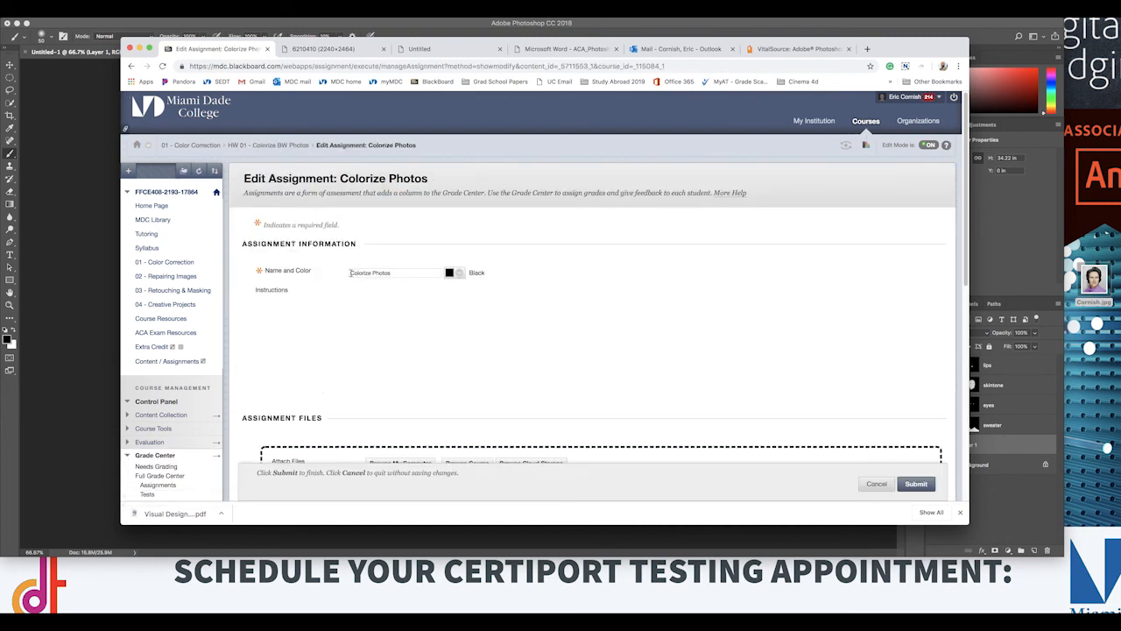
type("Drep")
key("BackSpace")
key("BackSpace")
key("BackSpace")
key("BackSpace")
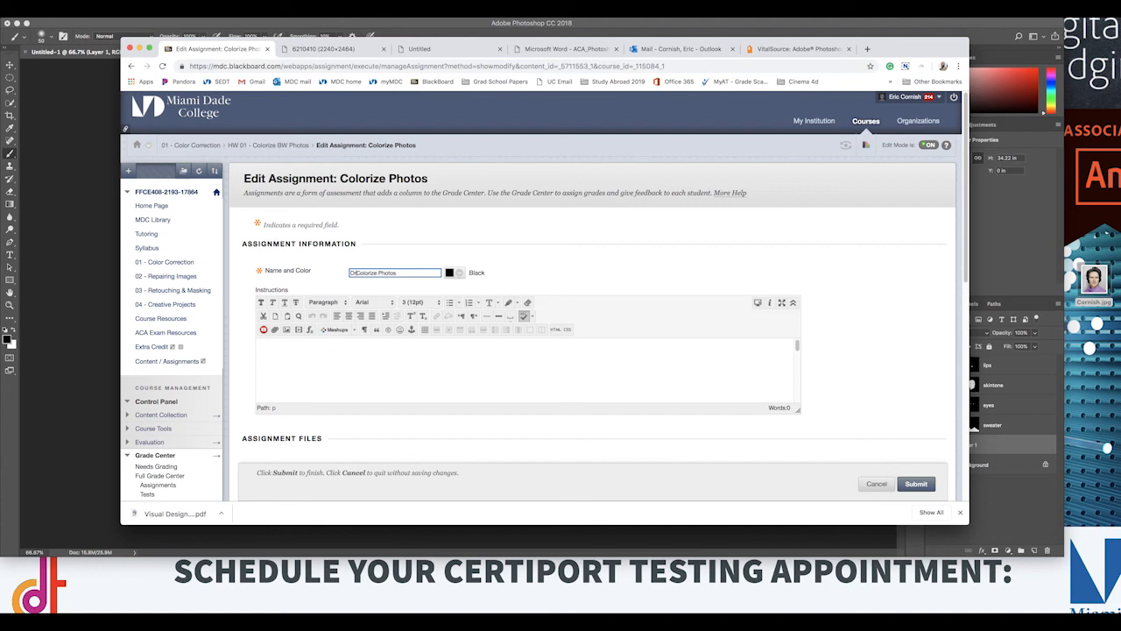
left_click(402, 273)
type("x")
left_click(902, 480)
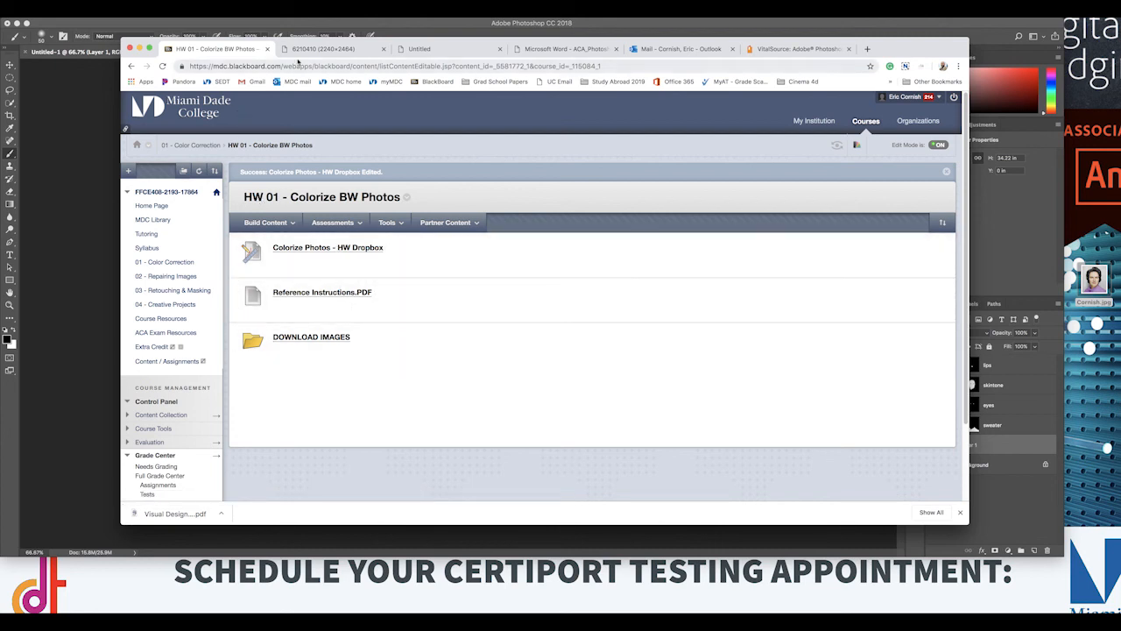
left_click(141, 48)
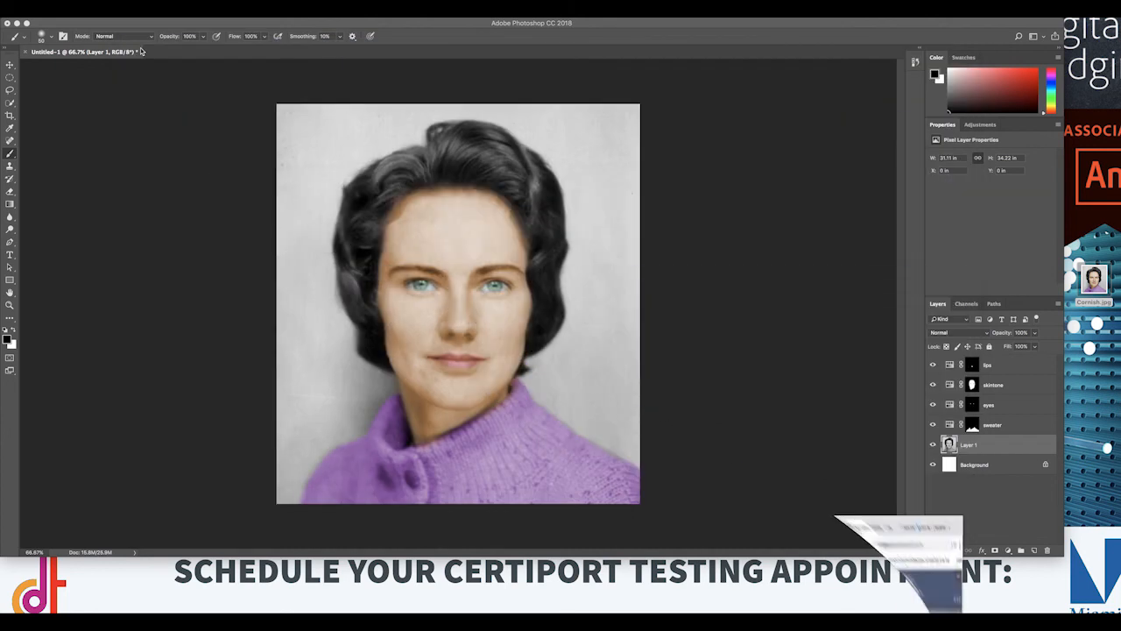